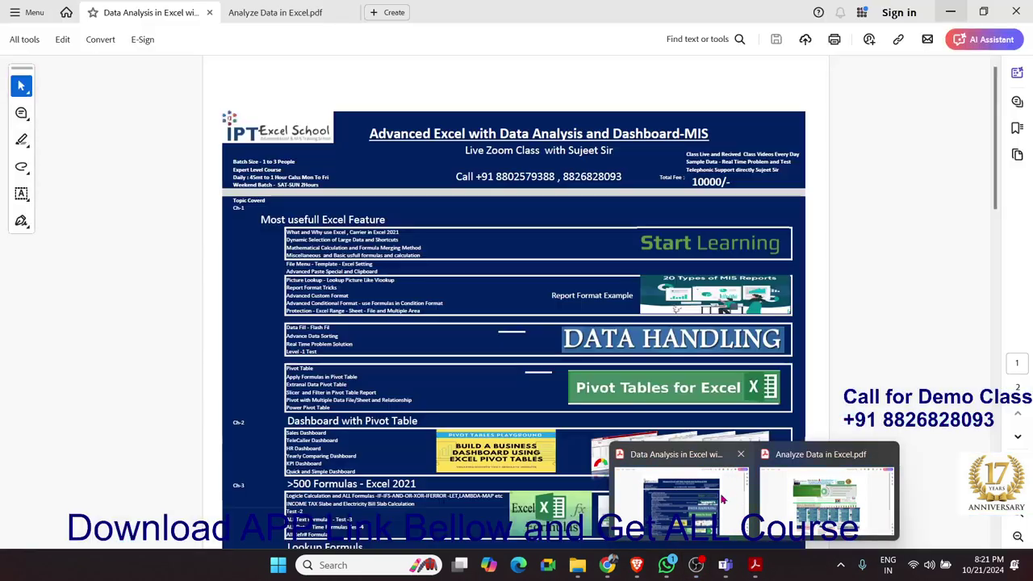
- Bring the course outline PDF to the front and scroll up to its course title
{"action": "left_click", "coordinate": [722, 499]}
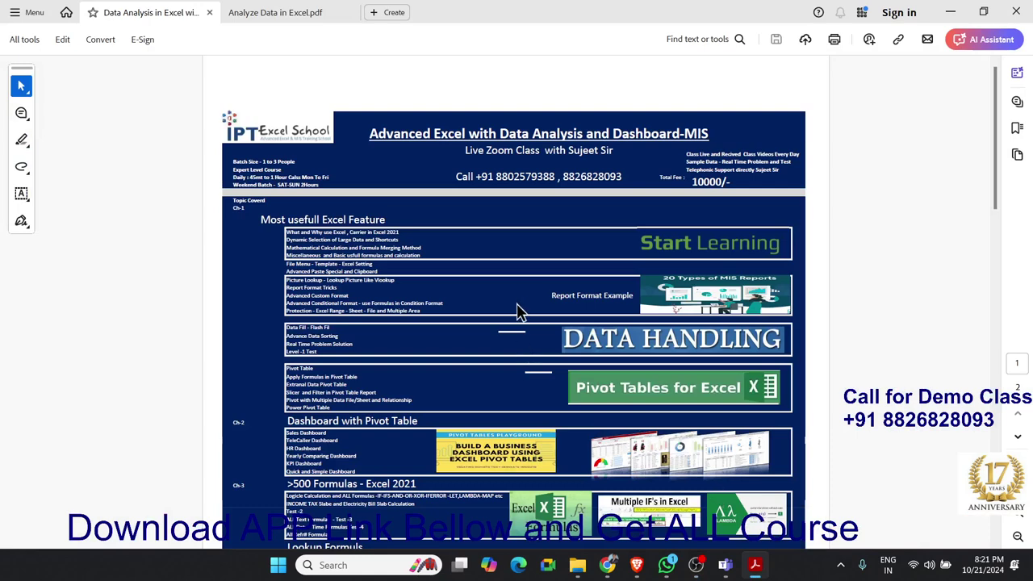
{"action": "scroll", "coordinate": [245, 218], "scroll_direction": "up", "scroll_amount": 1}
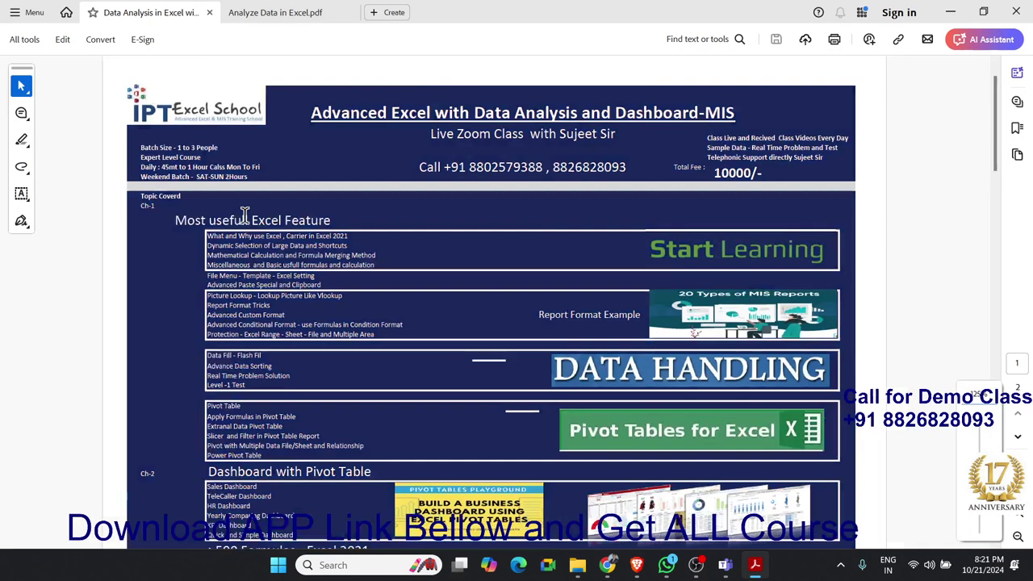
{"action": "scroll", "coordinate": [244, 218], "scroll_direction": "up", "scroll_amount": 1}
{"action": "double_click", "coordinate": [428, 81]}
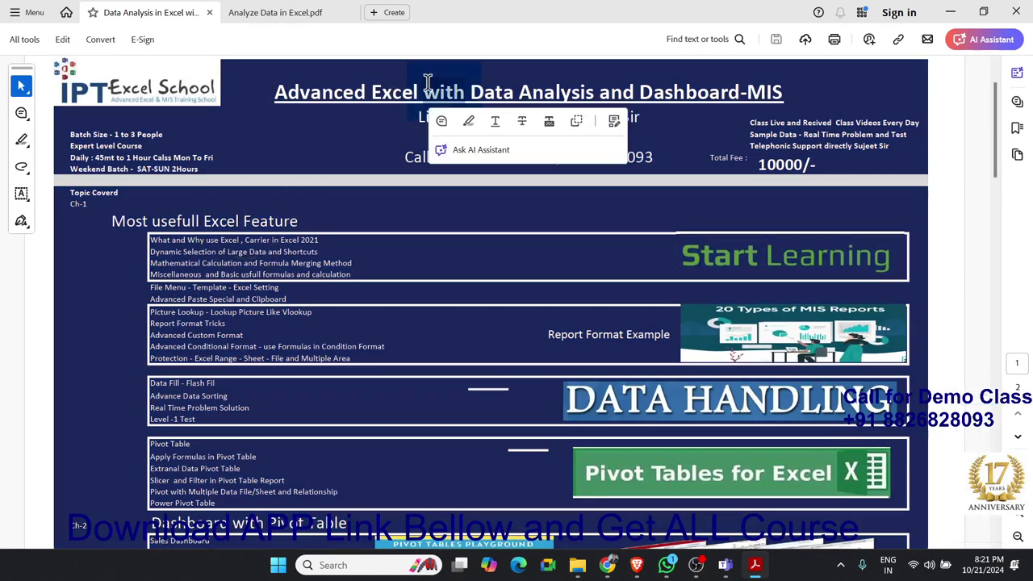
{"action": "left_click", "coordinate": [626, 90]}
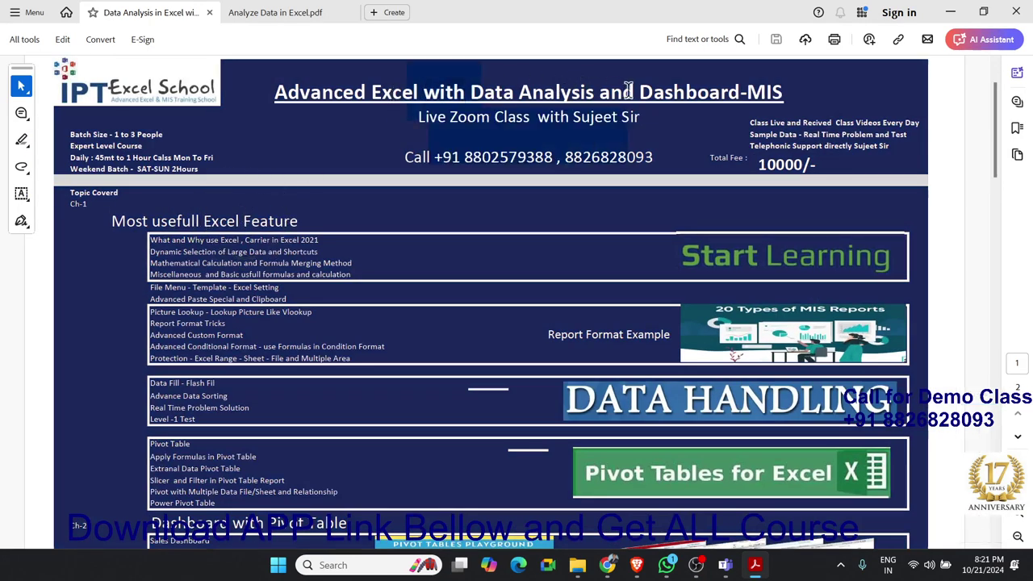
- Glance at the Analyze Data in Excel.pdf brochure, then scroll down through the course outline
{"action": "left_click", "coordinate": [304, 18]}
{"action": "scroll", "coordinate": [361, 181], "scroll_direction": "up", "scroll_amount": 1}
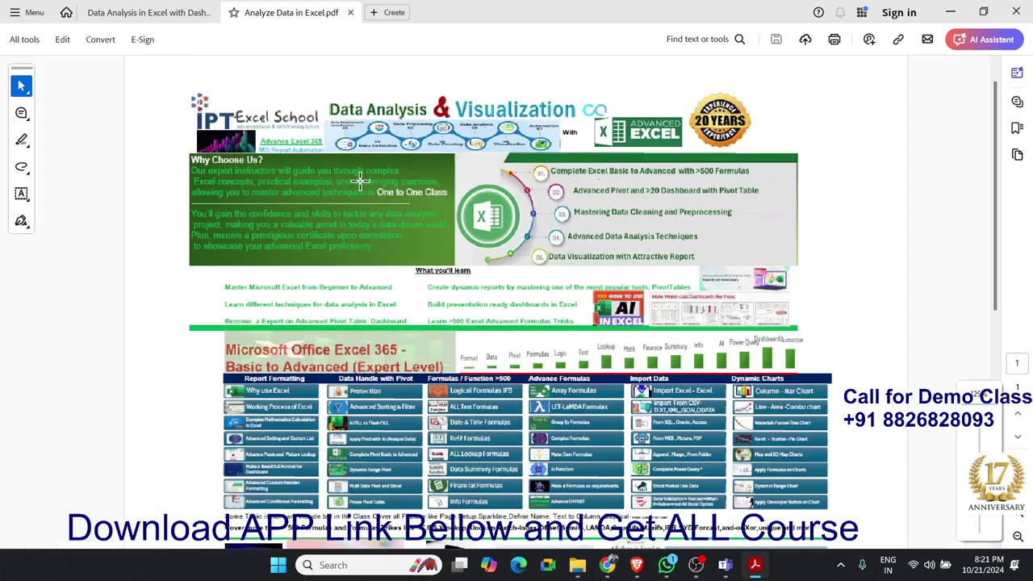
{"action": "scroll", "coordinate": [361, 181], "scroll_direction": "up", "scroll_amount": 1}
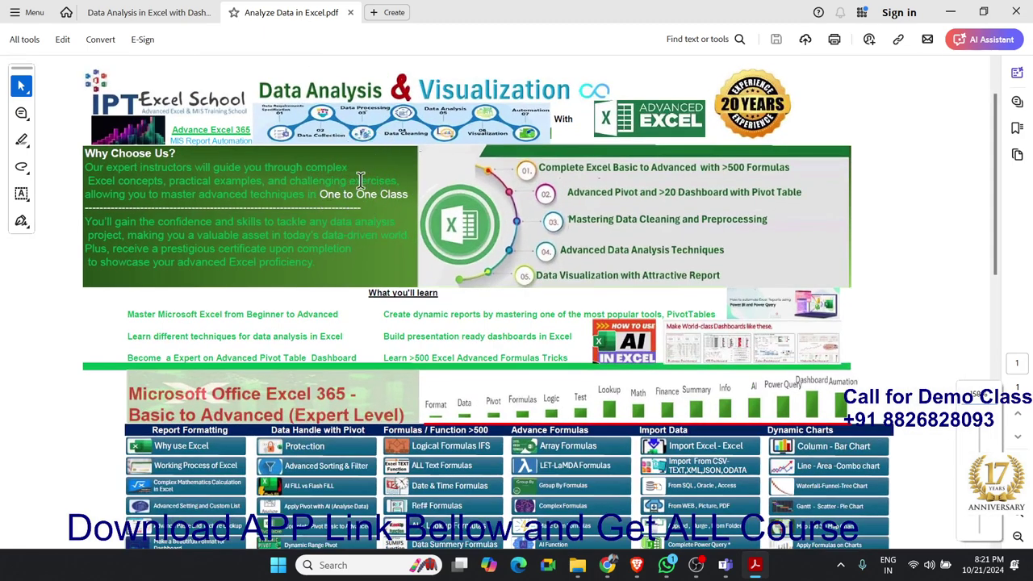
{"action": "left_click", "coordinate": [192, 15]}
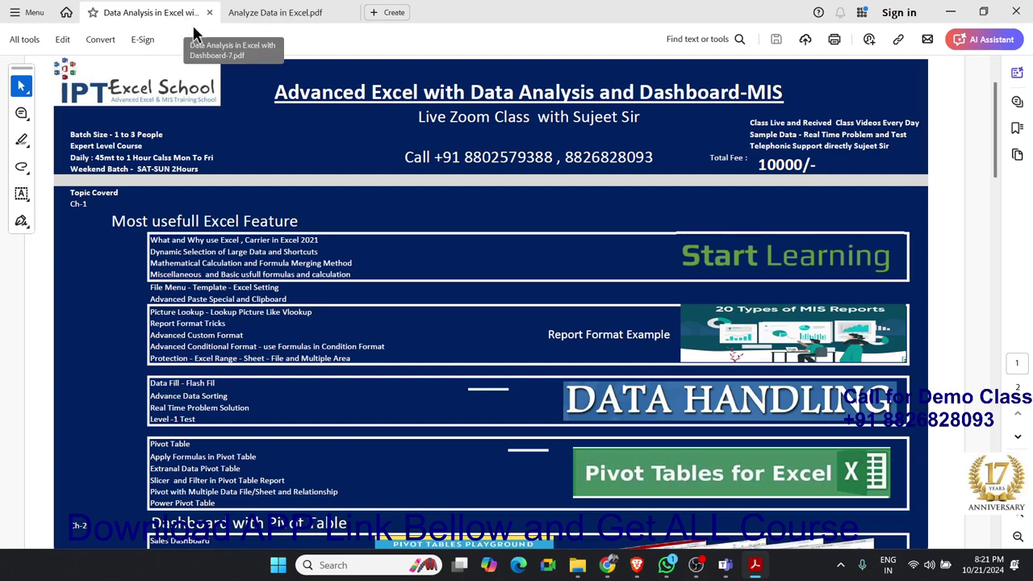
{"action": "scroll", "coordinate": [221, 218], "scroll_direction": "down", "scroll_amount": 4}
{"action": "scroll", "coordinate": [221, 218], "scroll_direction": "down", "scroll_amount": 7}
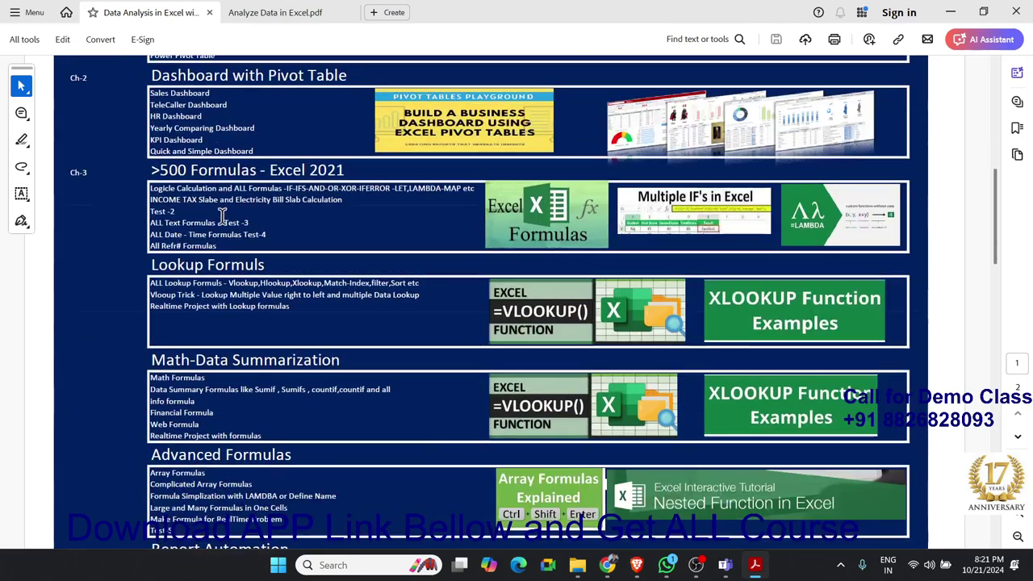
{"action": "scroll", "coordinate": [242, 157], "scroll_direction": "down", "scroll_amount": 3}
- Scroll through Analyze Data in Excel.pdf and return to its Data Analysis & Visualization header
{"action": "left_click", "coordinate": [259, 18]}
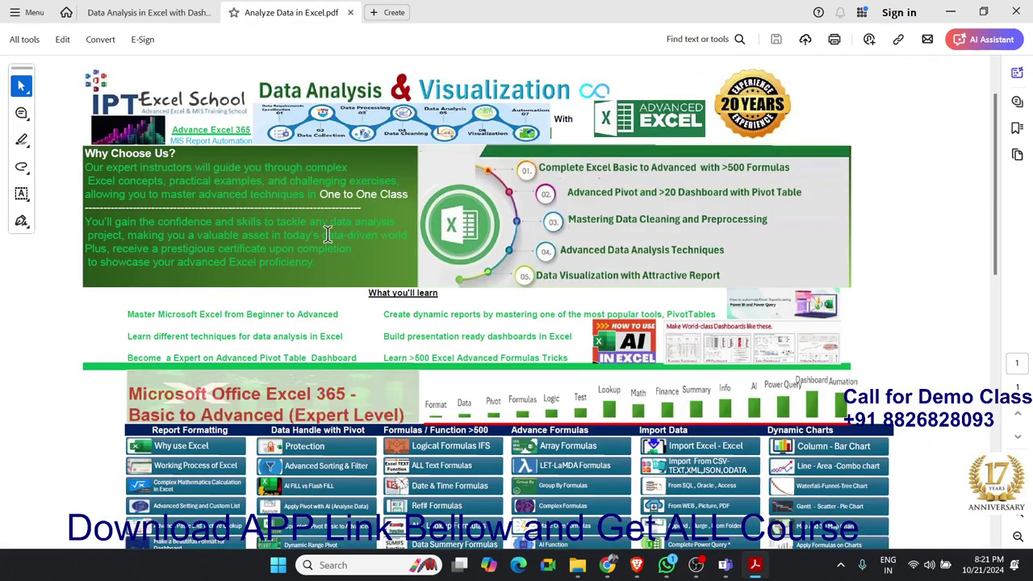
{"action": "scroll", "coordinate": [327, 234], "scroll_direction": "down", "scroll_amount": 2}
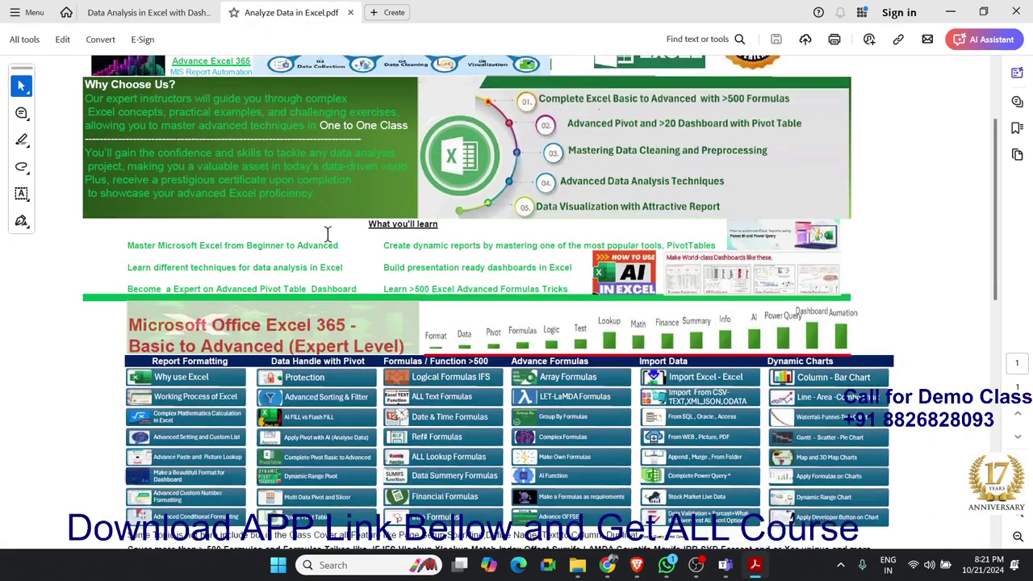
{"action": "scroll", "coordinate": [327, 234], "scroll_direction": "down", "scroll_amount": 3}
{"action": "scroll", "coordinate": [327, 234], "scroll_direction": "down", "scroll_amount": 2}
{"action": "scroll", "coordinate": [328, 238], "scroll_direction": "down", "scroll_amount": 3}
{"action": "scroll", "coordinate": [327, 236], "scroll_direction": "down", "scroll_amount": 5}
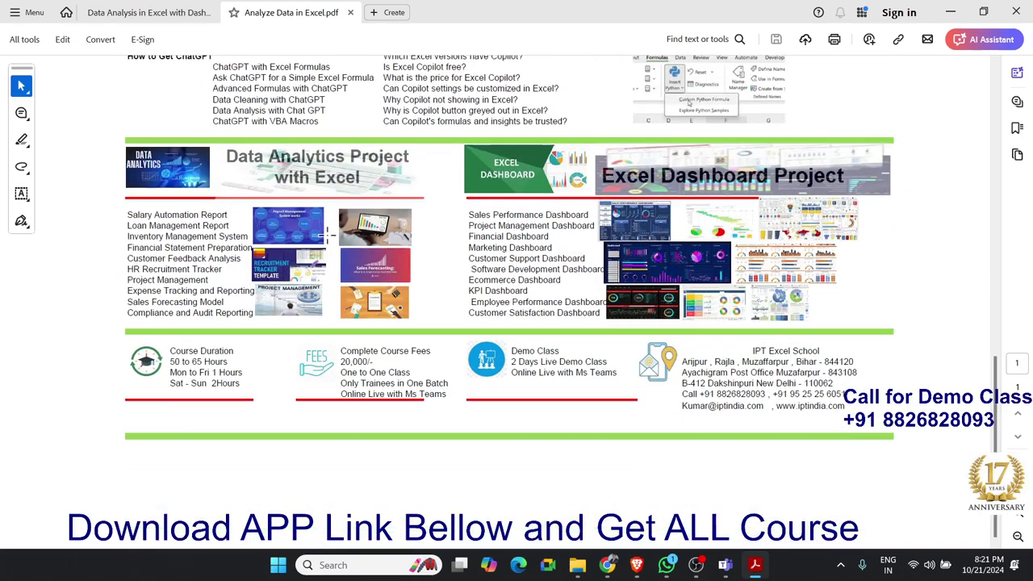
{"action": "scroll", "coordinate": [327, 236], "scroll_direction": "up", "scroll_amount": 2}
{"action": "scroll", "coordinate": [327, 236], "scroll_direction": "up", "scroll_amount": 4}
{"action": "scroll", "coordinate": [327, 235], "scroll_direction": "up", "scroll_amount": 4}
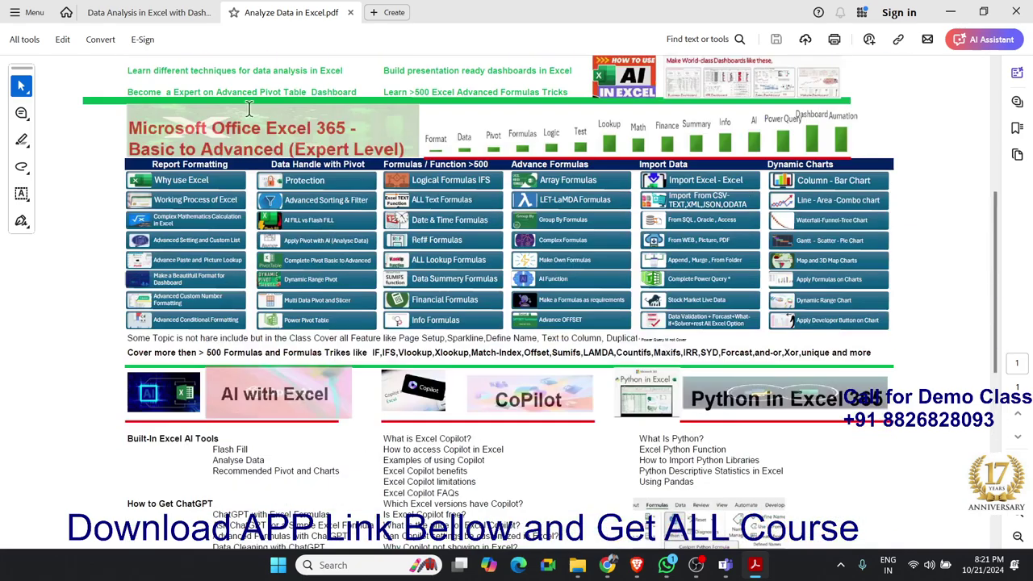
{"action": "left_click", "coordinate": [185, 17]}
{"action": "left_click", "coordinate": [238, 18]}
{"action": "scroll", "coordinate": [262, 201], "scroll_direction": "up", "scroll_amount": 4}
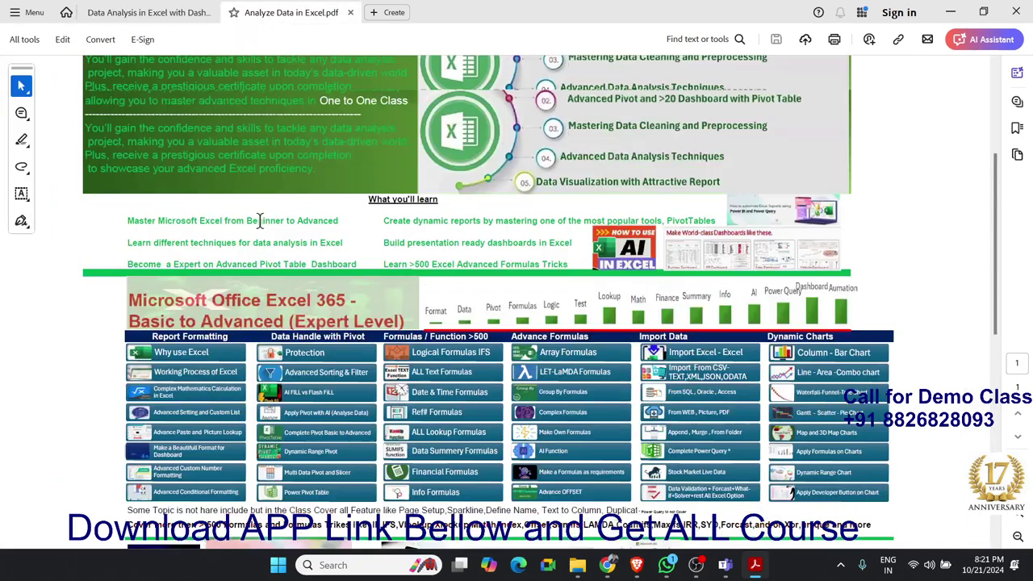
{"action": "scroll", "coordinate": [260, 214], "scroll_direction": "up", "scroll_amount": 4}
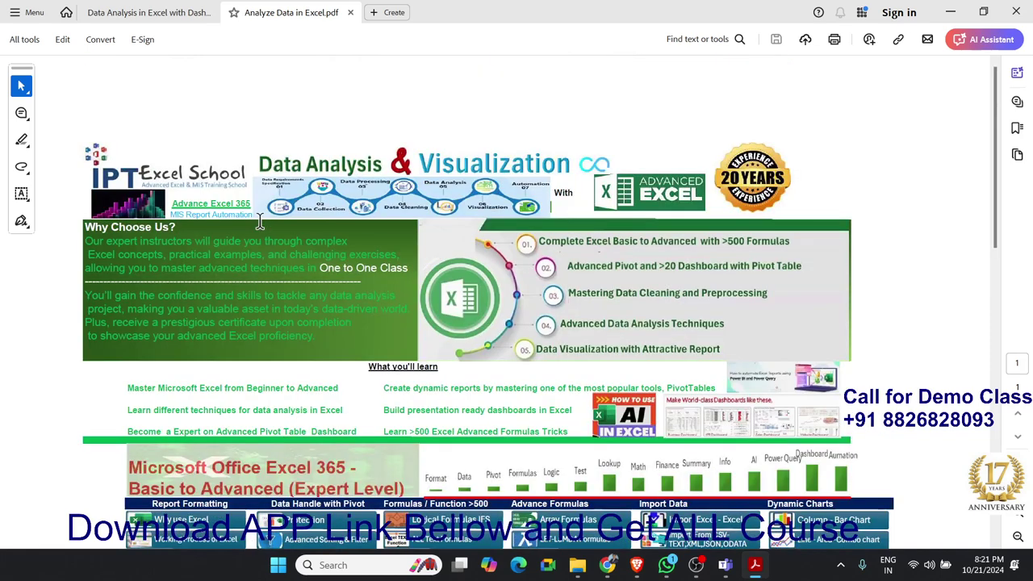
{"action": "key", "text": "super"}
- Launch Excel from a search for 'ex' and create a new blank workbook
{"action": "type", "text": "ex"}
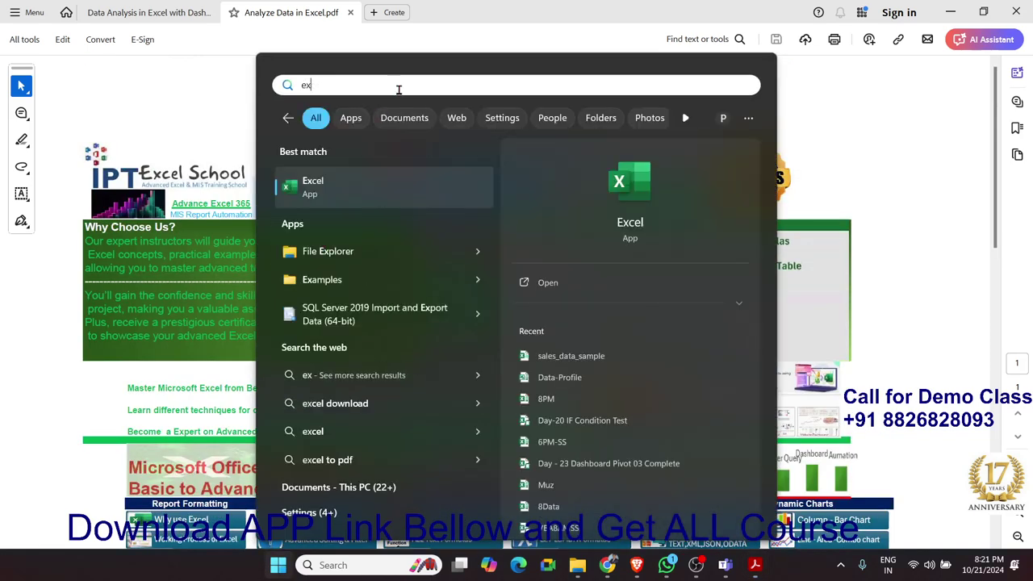
{"action": "left_click", "coordinate": [629, 188]}
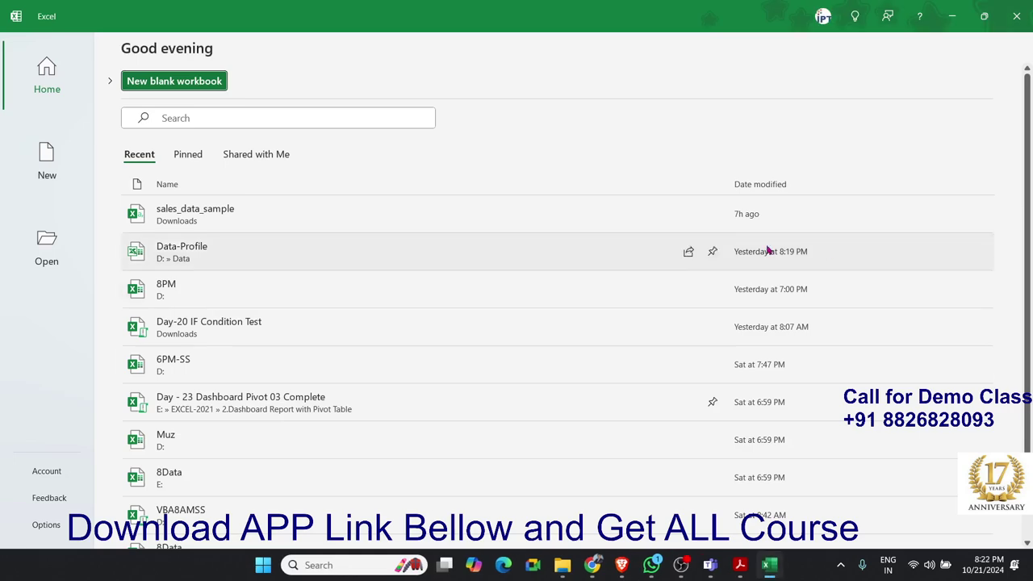
{"action": "left_click", "coordinate": [173, 81]}
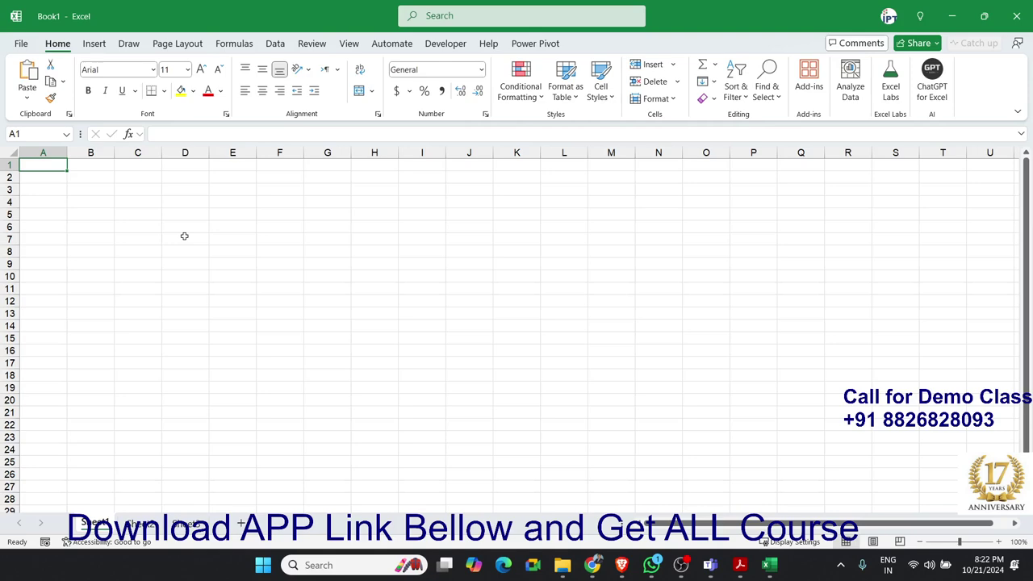
- Enter 20 in cell C4 and 30 in cell G4
{"action": "left_click", "coordinate": [111, 214]}
{"action": "left_click", "coordinate": [134, 207]}
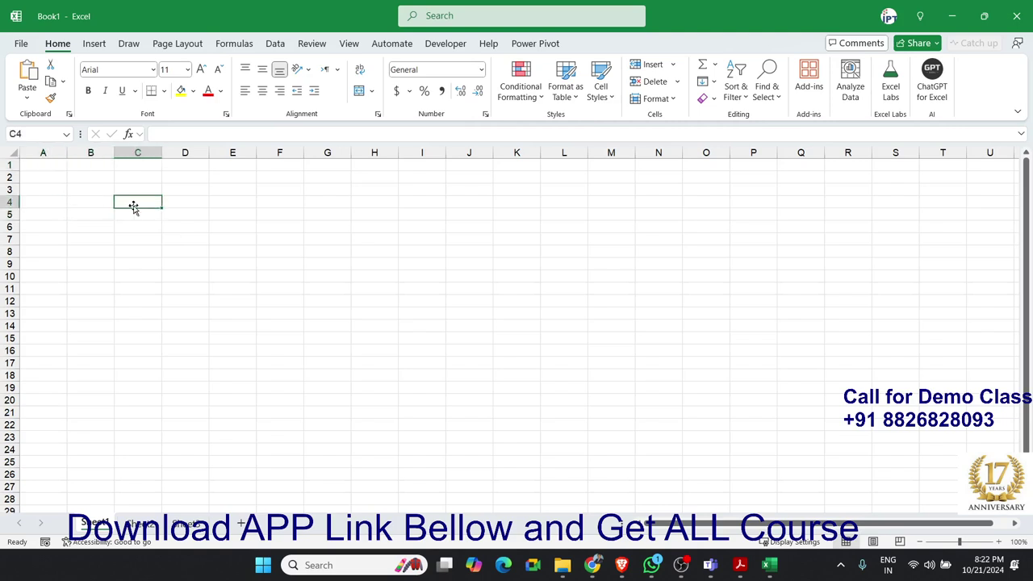
{"action": "type", "text": "20"}
{"action": "key", "text": "Tab"}
{"action": "key", "text": "Tab"}
{"action": "key", "text": "Tab"}
{"action": "key", "text": "Tab"}
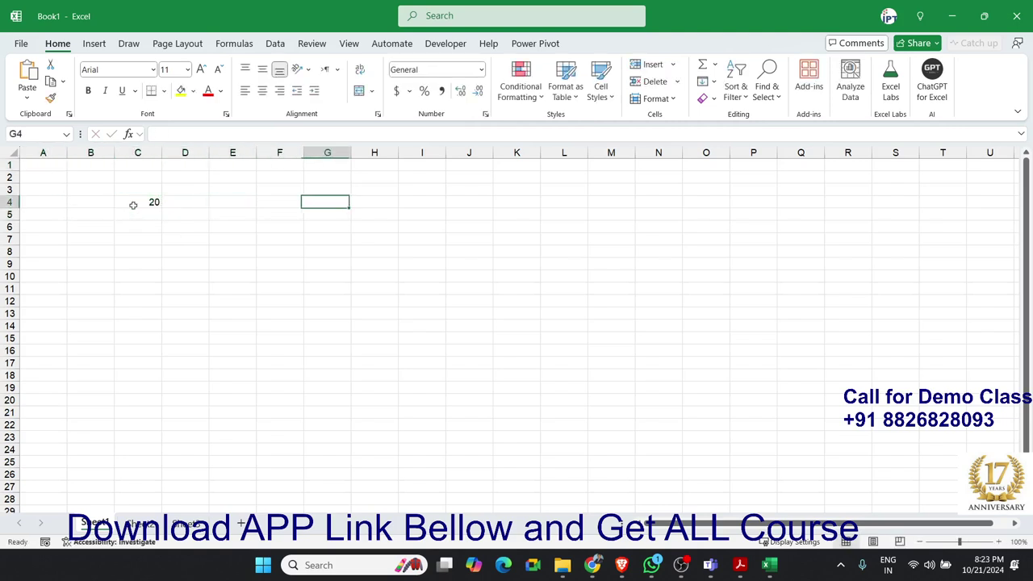
{"action": "type", "text": "30"}
{"action": "key", "text": "Return"}
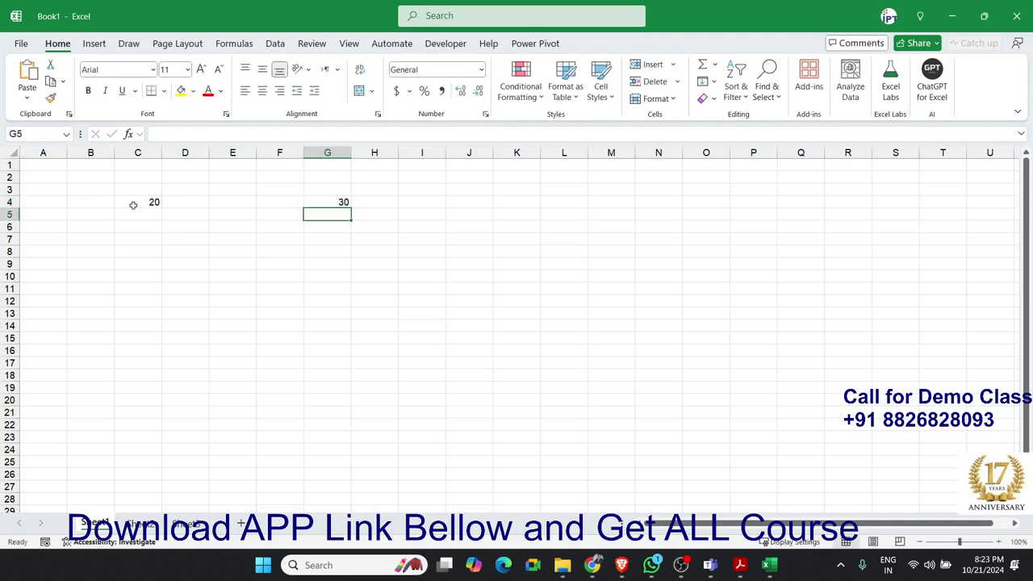
- Copy the 20 from C4 and pick G4 as the paste target
{"action": "left_click", "coordinate": [134, 207]}
{"action": "key", "text": "ctrl+c"}
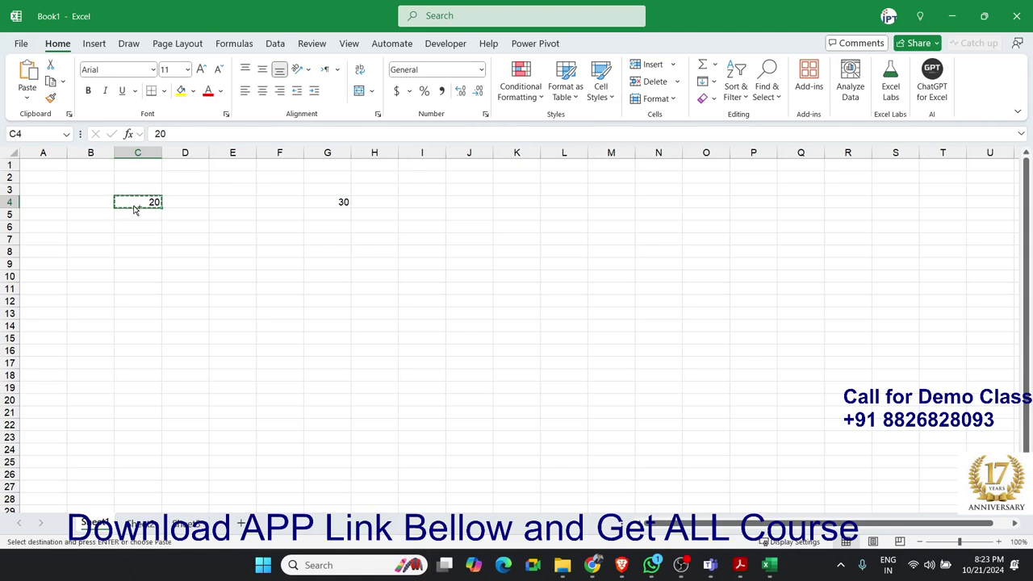
{"action": "left_click", "coordinate": [334, 204]}
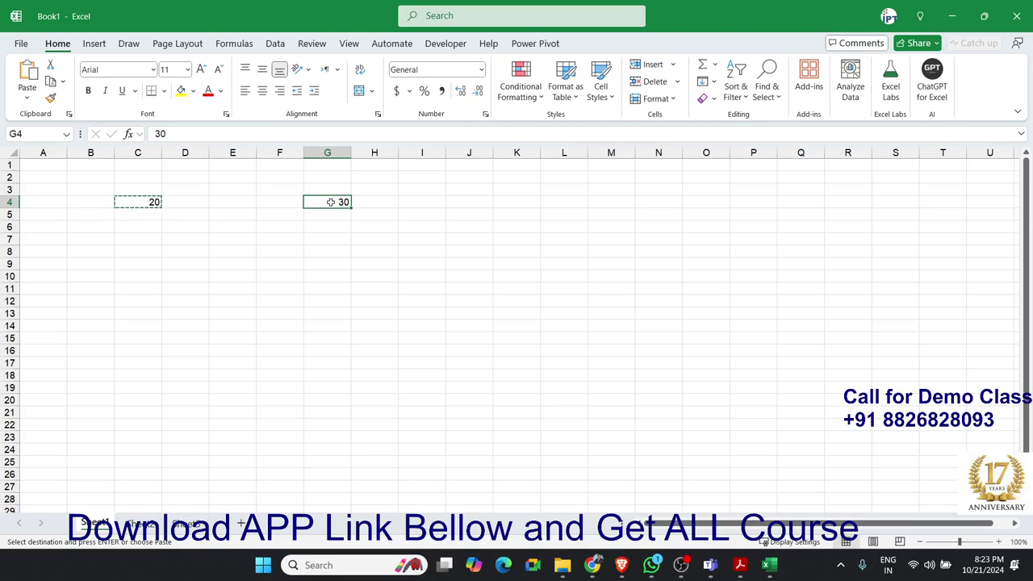
{"action": "left_click", "coordinate": [327, 237]}
{"action": "left_click", "coordinate": [316, 200]}
{"action": "left_click", "coordinate": [153, 201]}
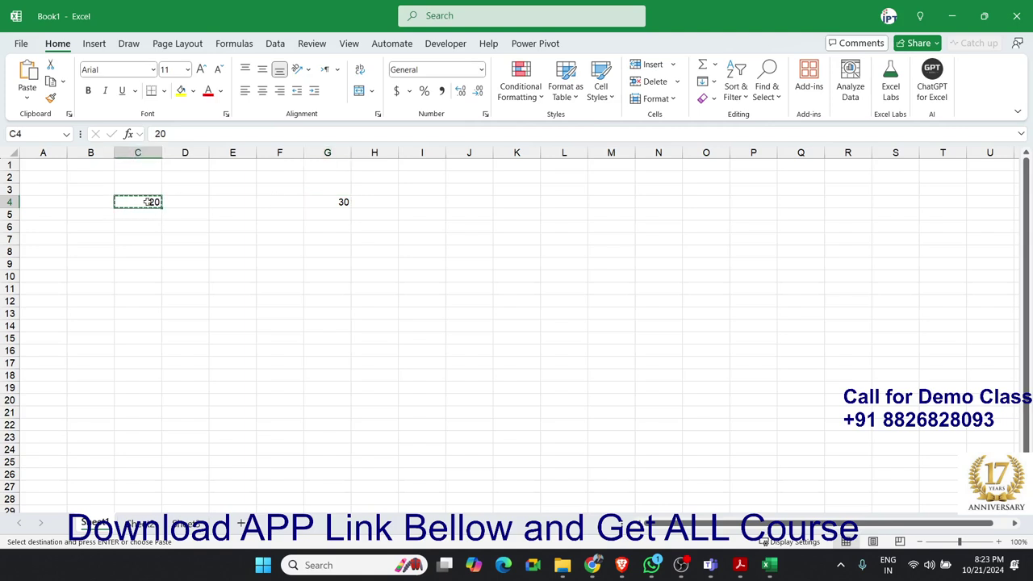
- Paste Special the copied 20 onto G4 with the Add operation, turning 30 into 50
{"action": "right_click", "coordinate": [343, 202]}
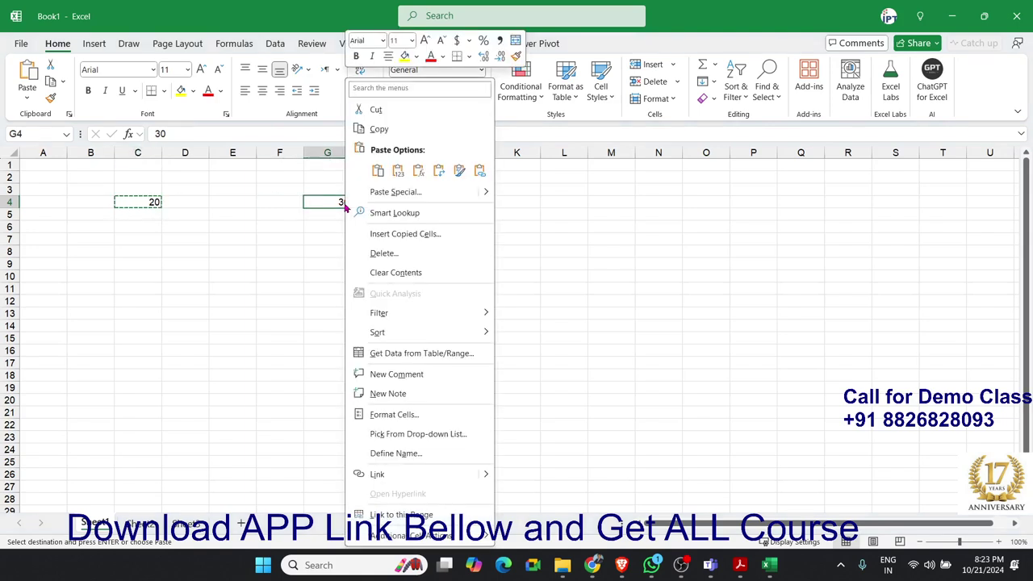
{"action": "left_click", "coordinate": [393, 192]}
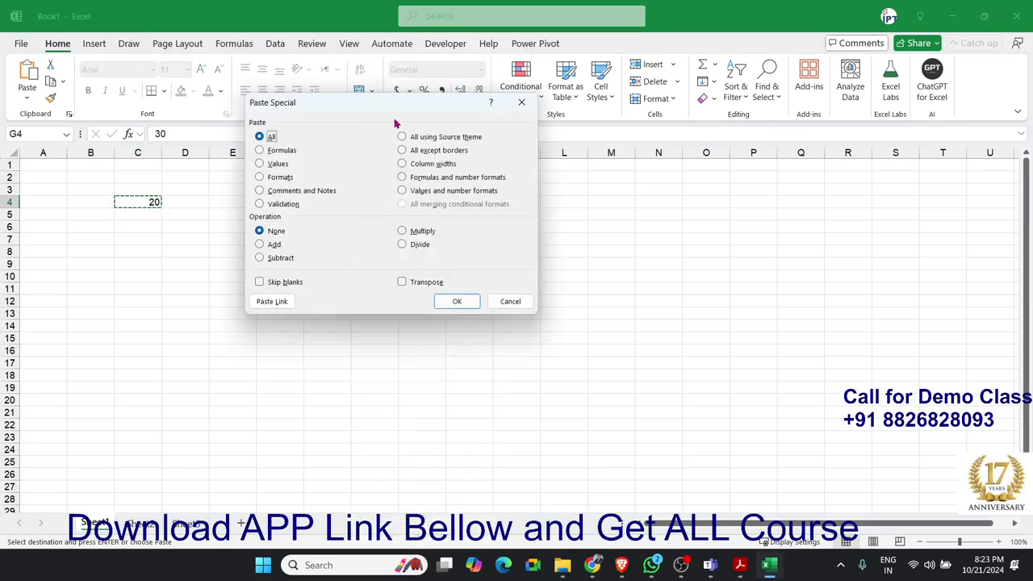
{"action": "left_click_drag", "start_coordinate": [331, 109], "coordinate": [562, 132]}
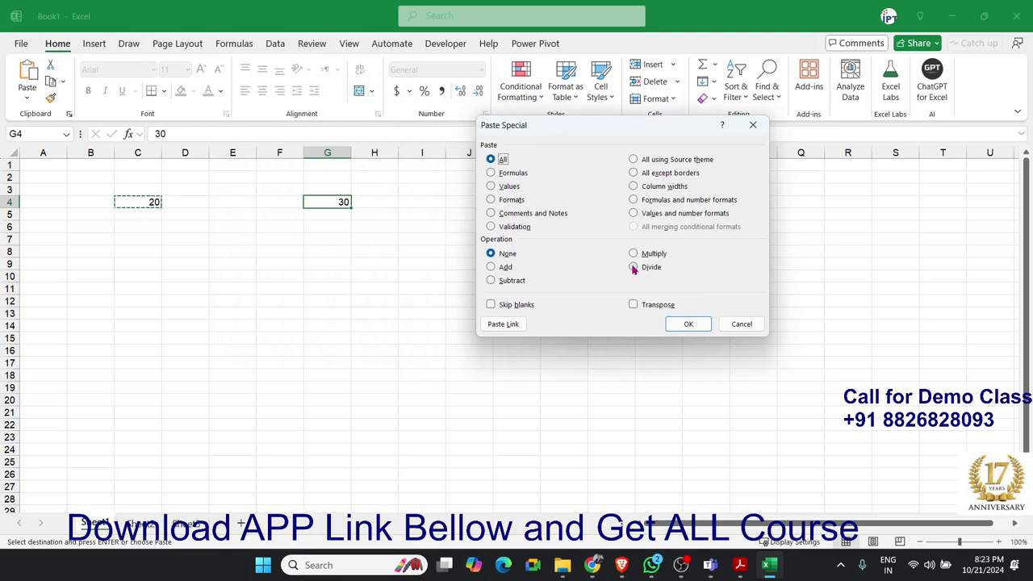
{"action": "left_click", "coordinate": [506, 268]}
{"action": "key", "text": "Return"}
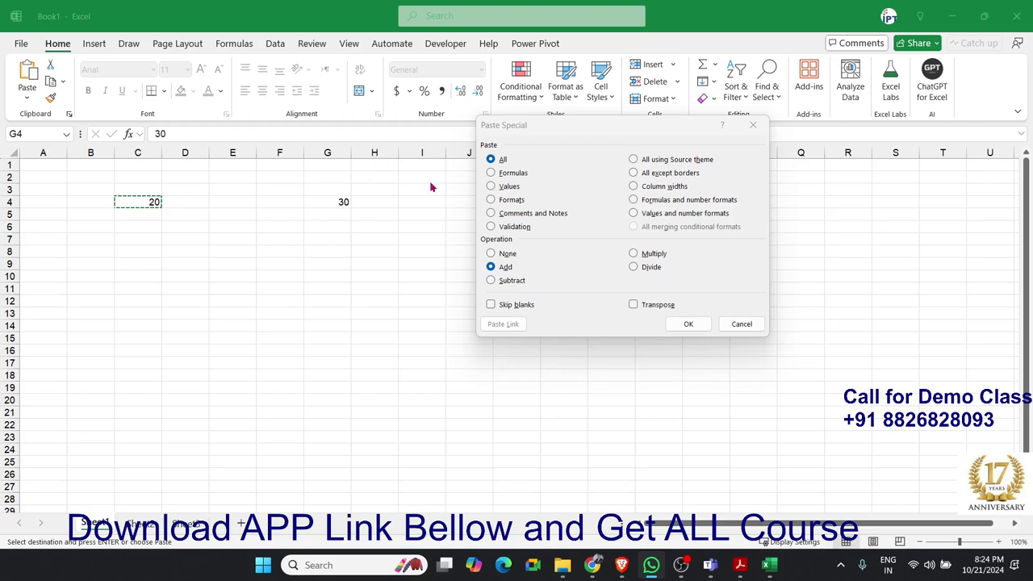
{"action": "left_click", "coordinate": [688, 324]}
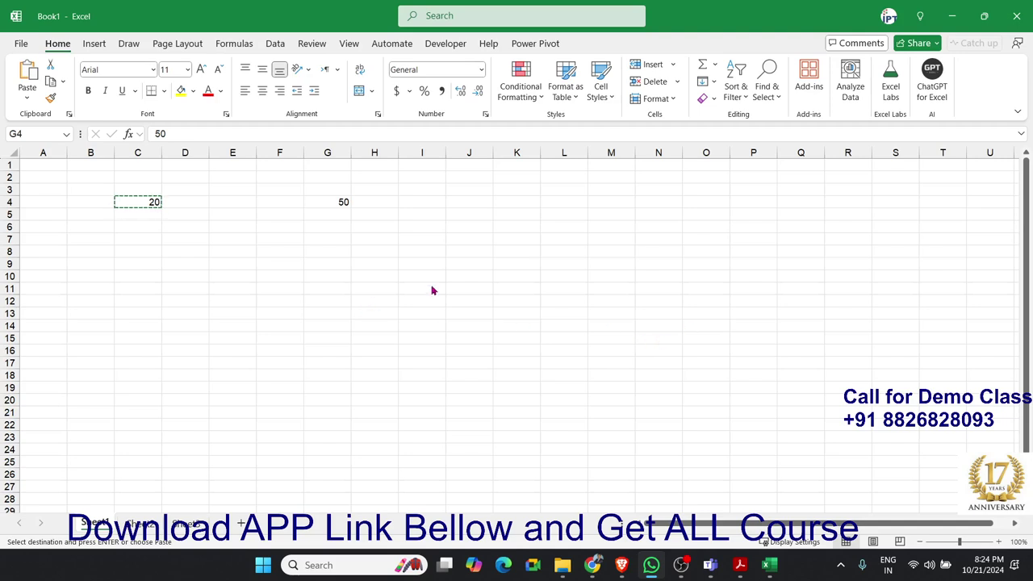
- Apply Paste Special Multiply to G4 so its 50 times 20 becomes 1000
{"action": "left_click", "coordinate": [332, 201]}
{"action": "key", "text": "ctrl+v"}
{"action": "right_click", "coordinate": [332, 201]}
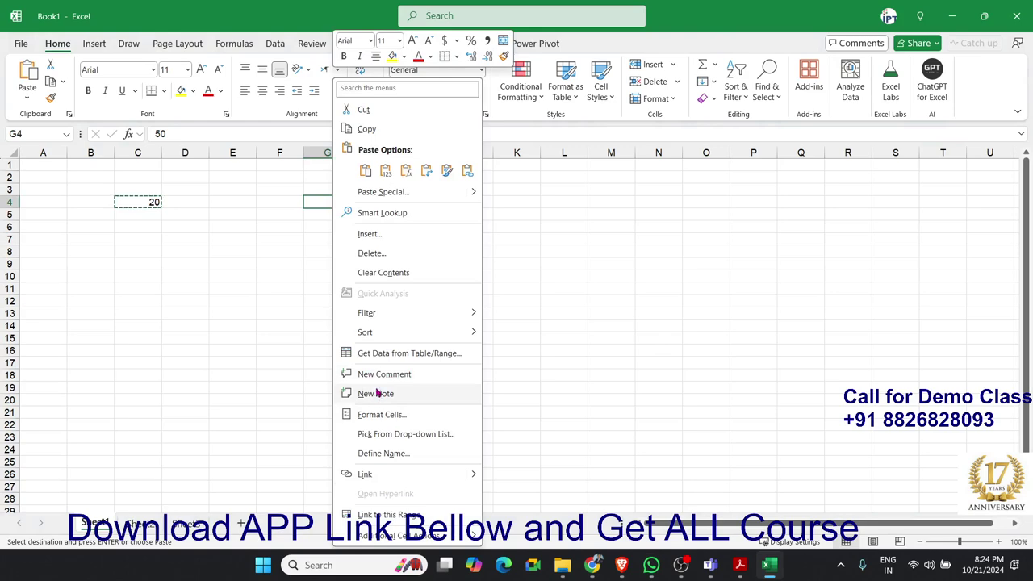
{"action": "left_click", "coordinate": [378, 205]}
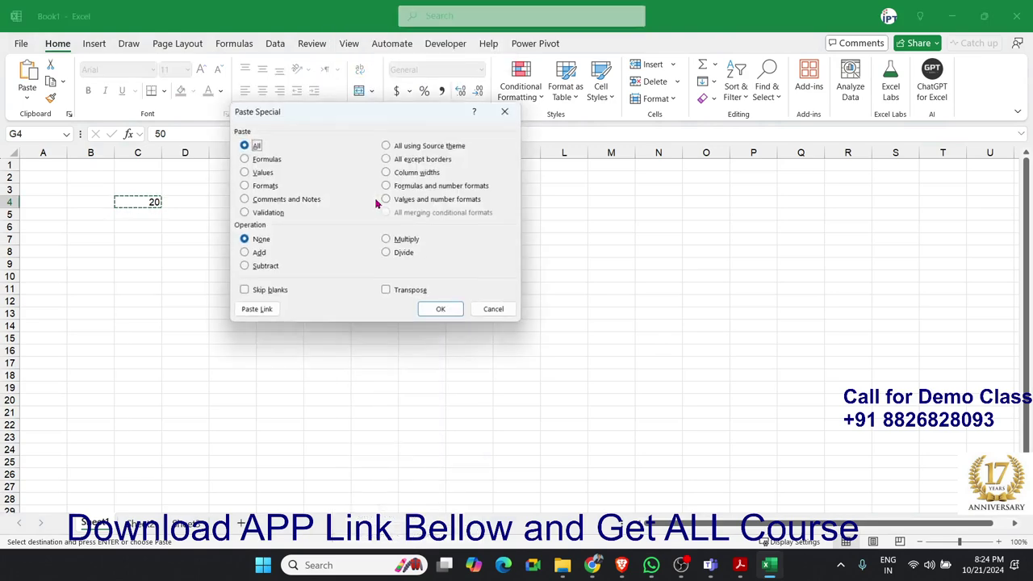
{"action": "left_click", "coordinate": [404, 242]}
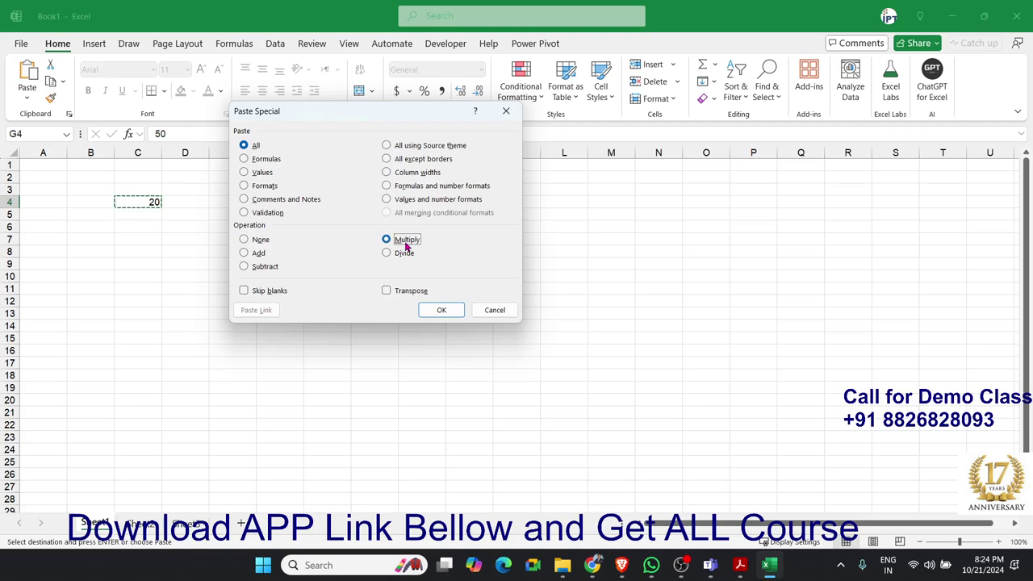
{"action": "left_click", "coordinate": [441, 310]}
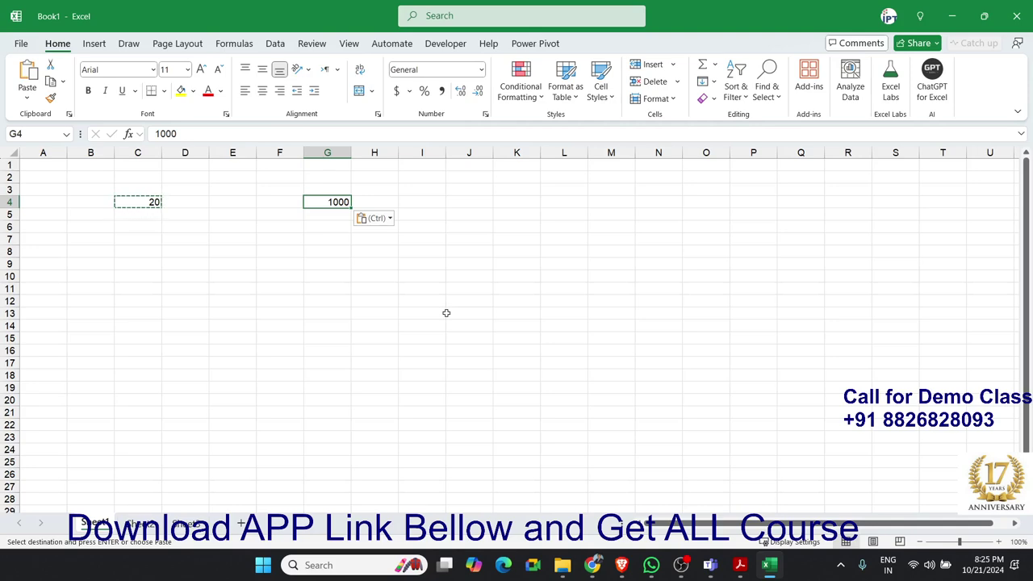
{"action": "left_click", "coordinate": [354, 292]}
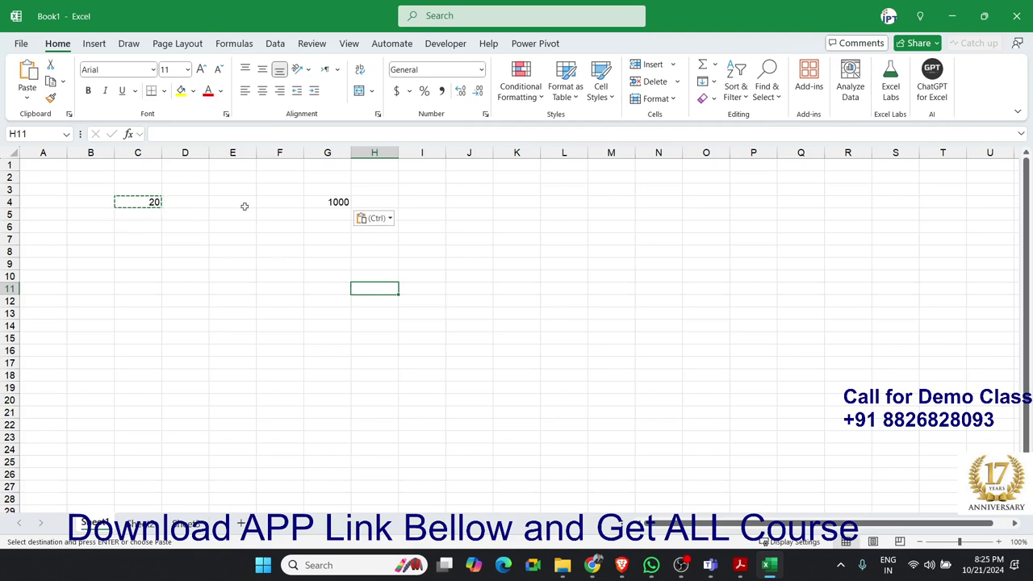
- Open the Paste Special dialog for cell E9 and move it aside
{"action": "left_click", "coordinate": [294, 207]}
{"action": "left_click", "coordinate": [321, 209]}
{"action": "right_click", "coordinate": [235, 260]}
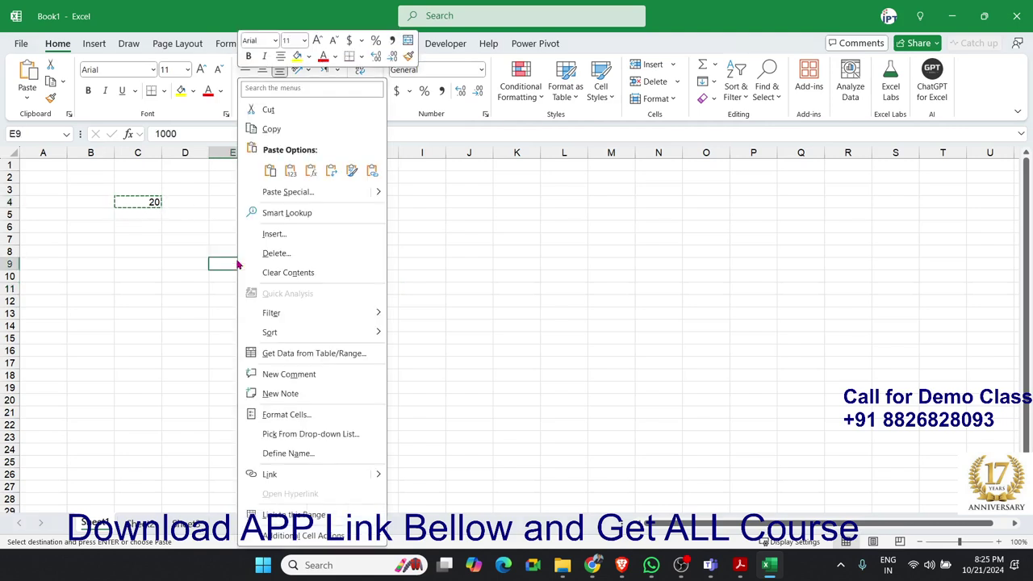
{"action": "left_click", "coordinate": [286, 194]}
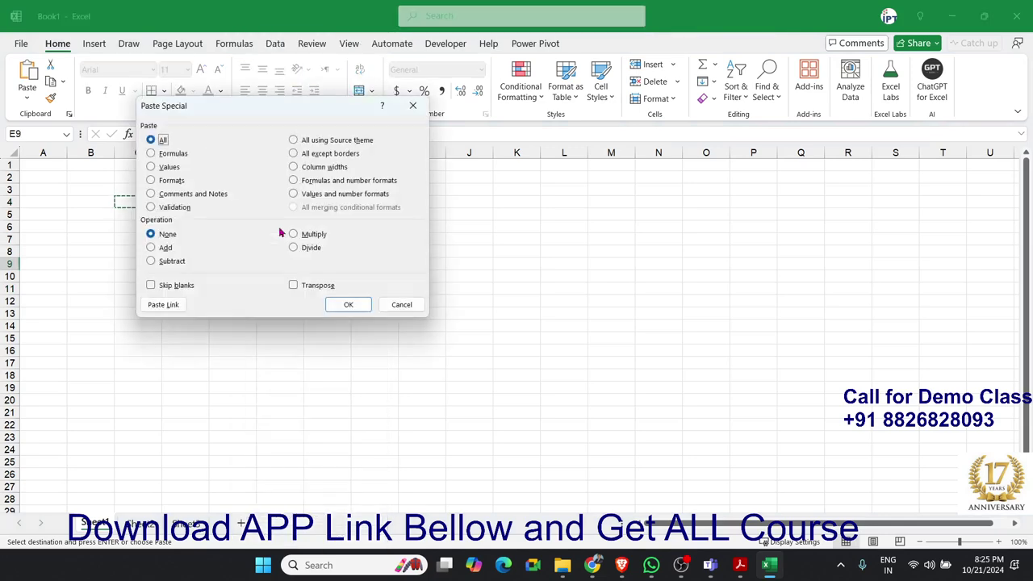
{"action": "mouse_move", "coordinate": [266, 109]}
{"action": "left_mouse_down"}
{"action": "mouse_move", "coordinate": [406, 131]}
{"action": "mouse_move", "coordinate": [639, 138]}
{"action": "left_mouse_up"}
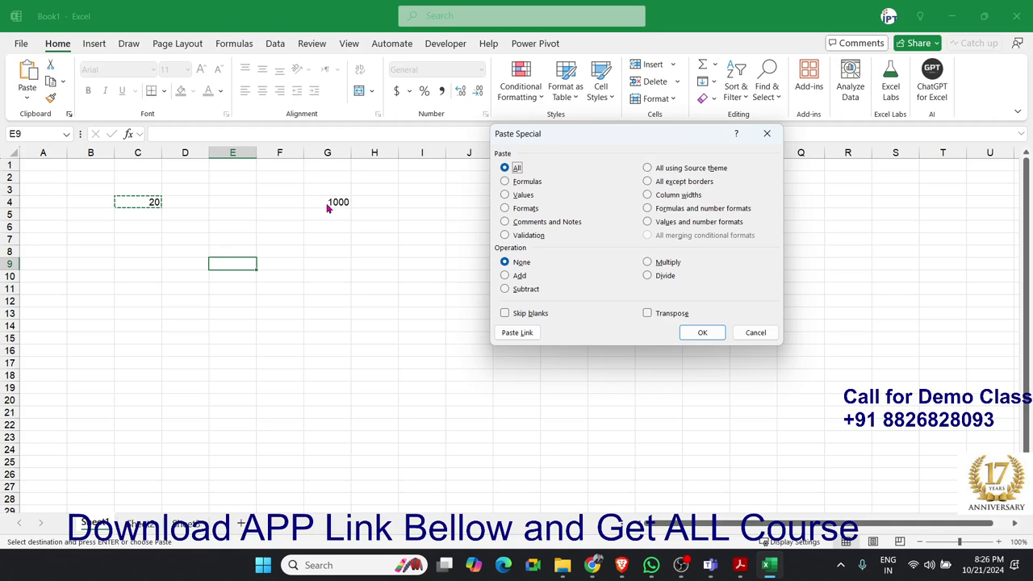
- Cancel the Paste Special dialog, leaving E9 empty
{"action": "left_click", "coordinate": [752, 336]}
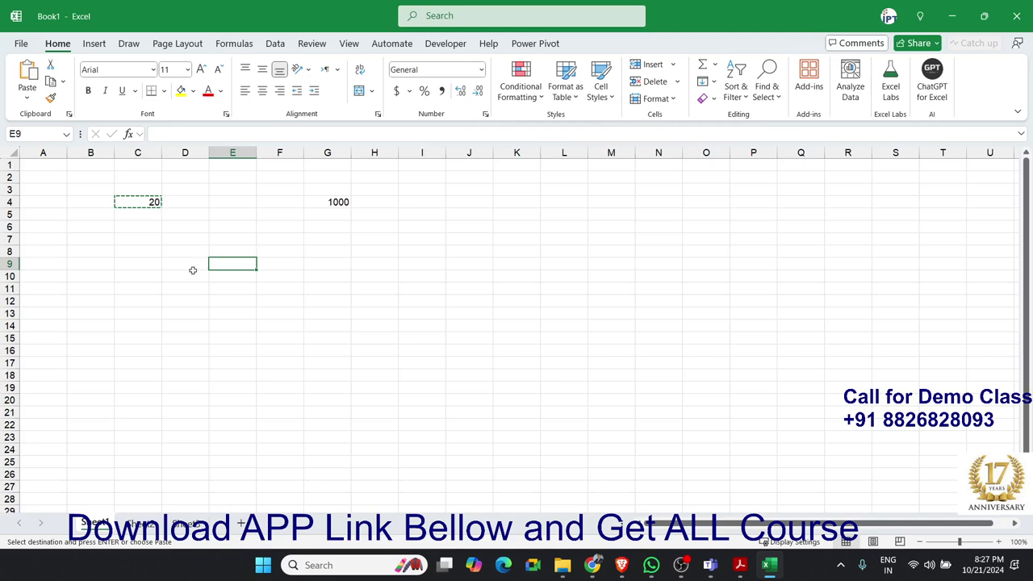
- Switch to Sheet2, zoom in, and select cell A1
{"action": "left_click", "coordinate": [145, 524]}
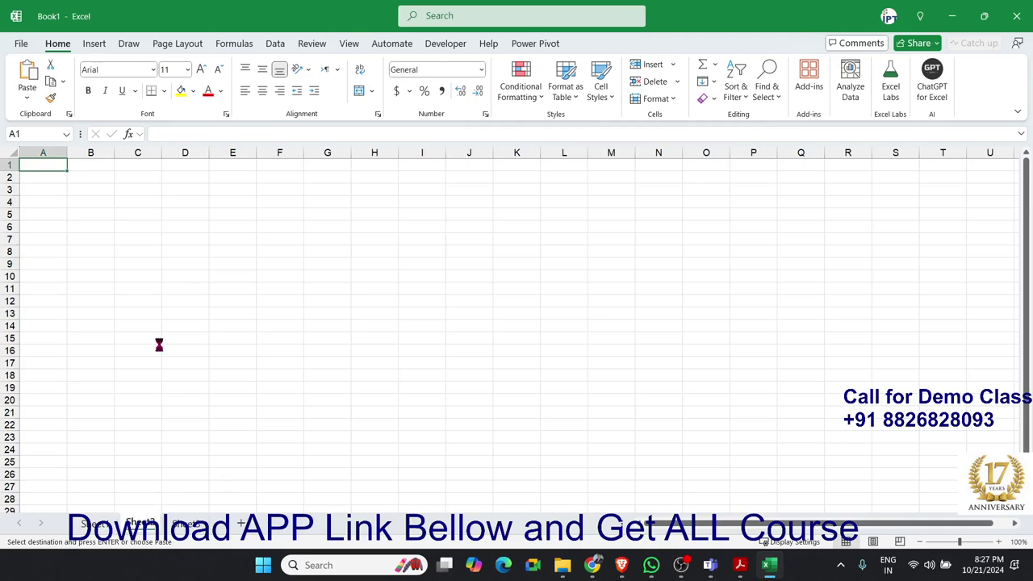
{"action": "scroll", "coordinate": [159, 344], "scroll_direction": "up", "scroll_amount": 3, "text": "ctrl"}
{"action": "scroll", "coordinate": [159, 344], "scroll_direction": "up", "scroll_amount": 5, "text": "ctrl"}
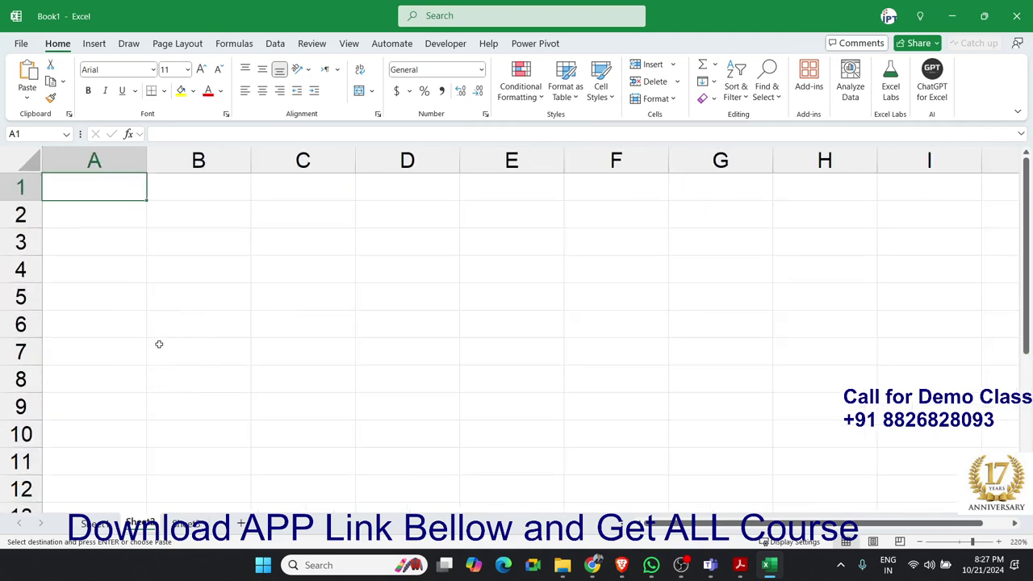
{"action": "left_click", "coordinate": [168, 234]}
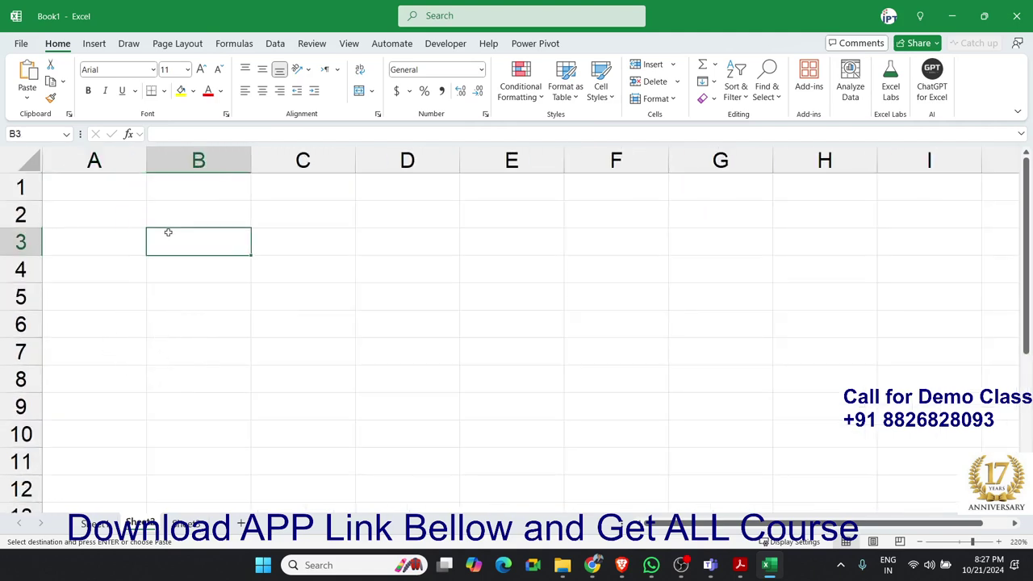
{"action": "scroll", "coordinate": [131, 241], "scroll_direction": "up", "scroll_amount": 1}
{"action": "left_click", "coordinate": [124, 196]}
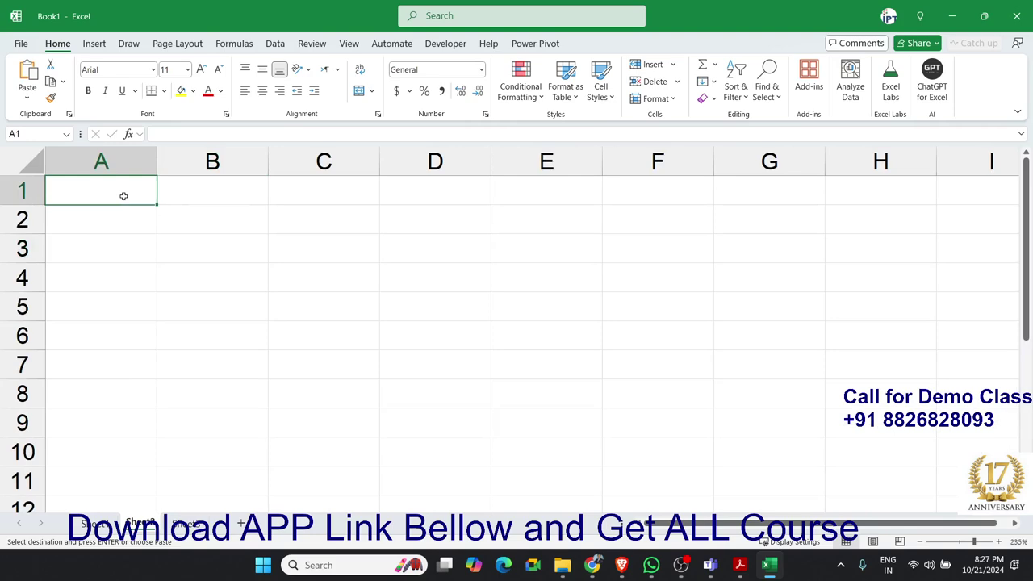
- Enter 20% in A1 and 20 in B1, then give B1 Percent Style to show 2000%
{"action": "type", "text": "20"}
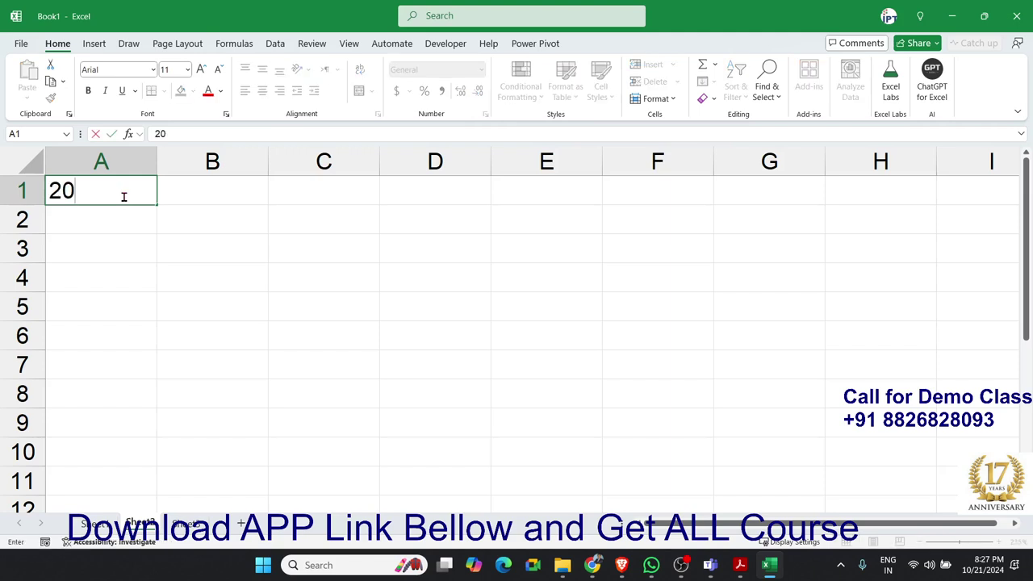
{"action": "type", "text": "%"}
{"action": "key", "text": "Return"}
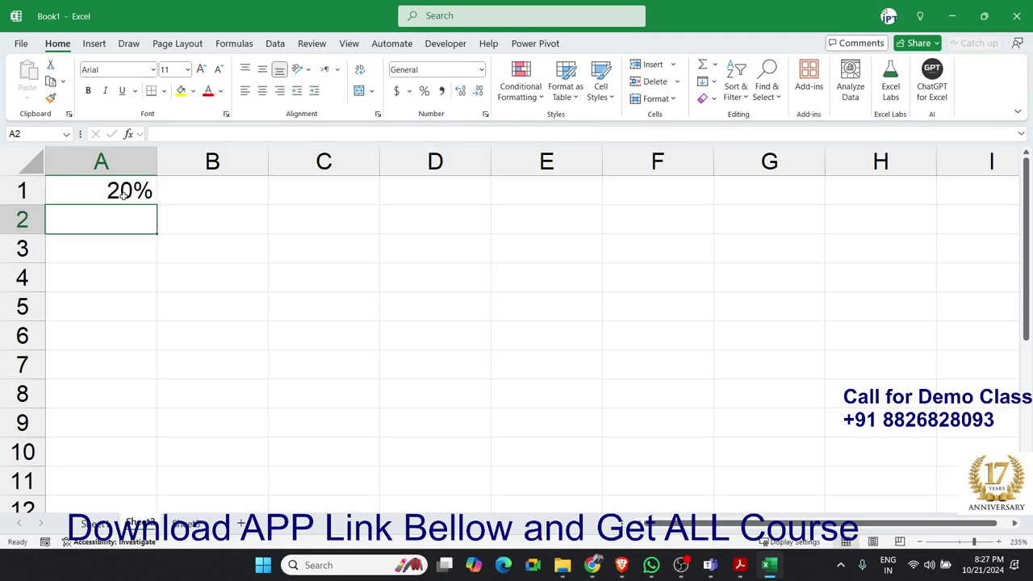
{"action": "key", "text": "Up"}
{"action": "key", "text": "Right"}
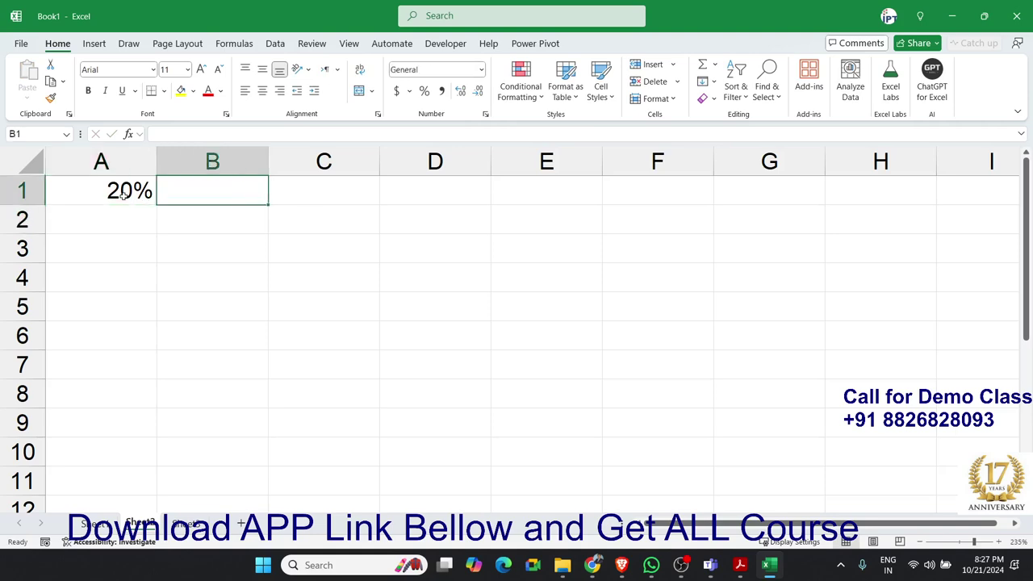
{"action": "type", "text": "20"}
{"action": "key", "text": "Return"}
{"action": "key", "text": "Up"}
{"action": "left_click", "coordinate": [425, 92]}
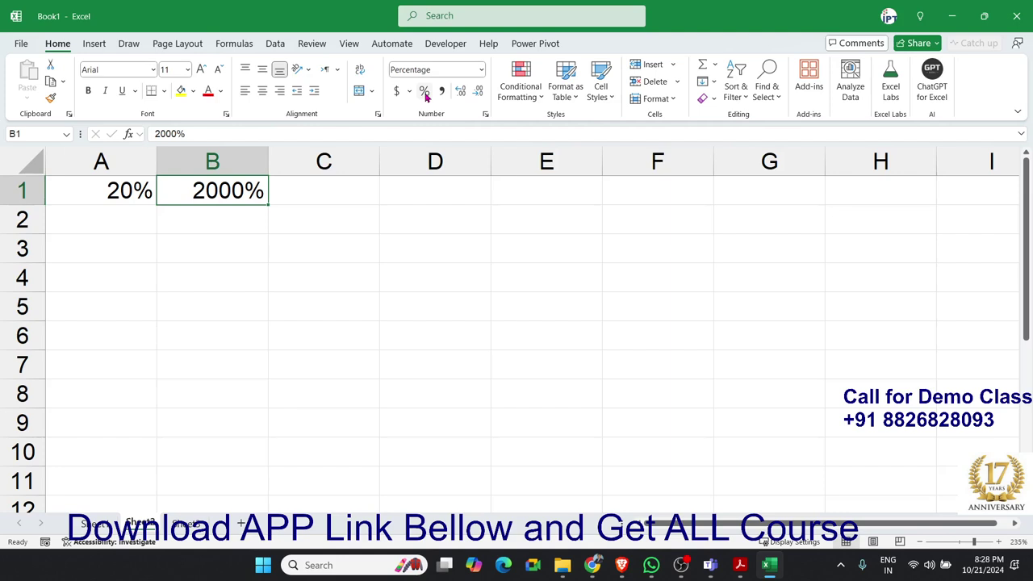
- Type the note 1=100% in B2 and 0.20 in C1, formatted with Percent Style to show 20%
{"action": "key", "text": "Return"}
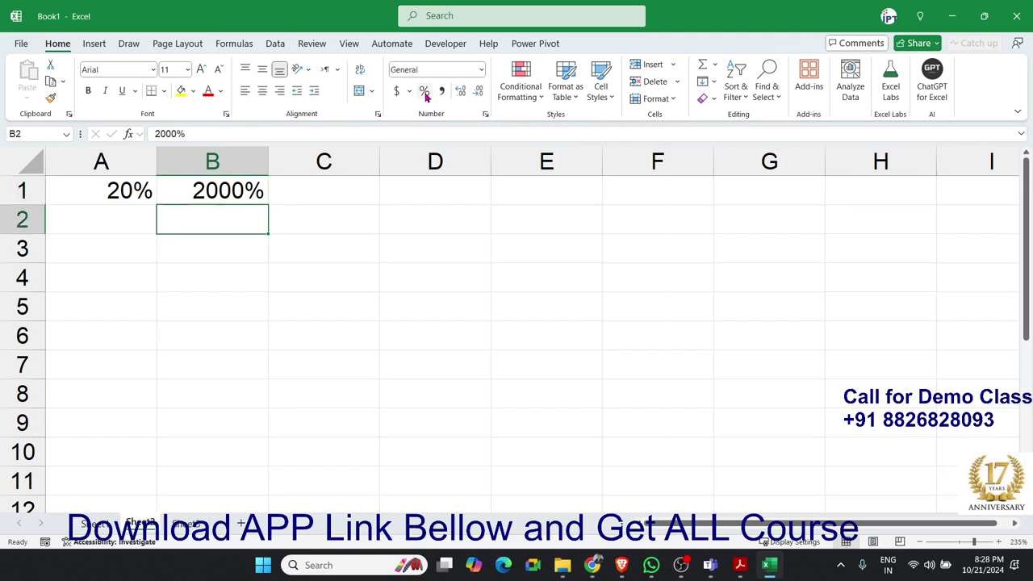
{"action": "type", "text": "1=1"}
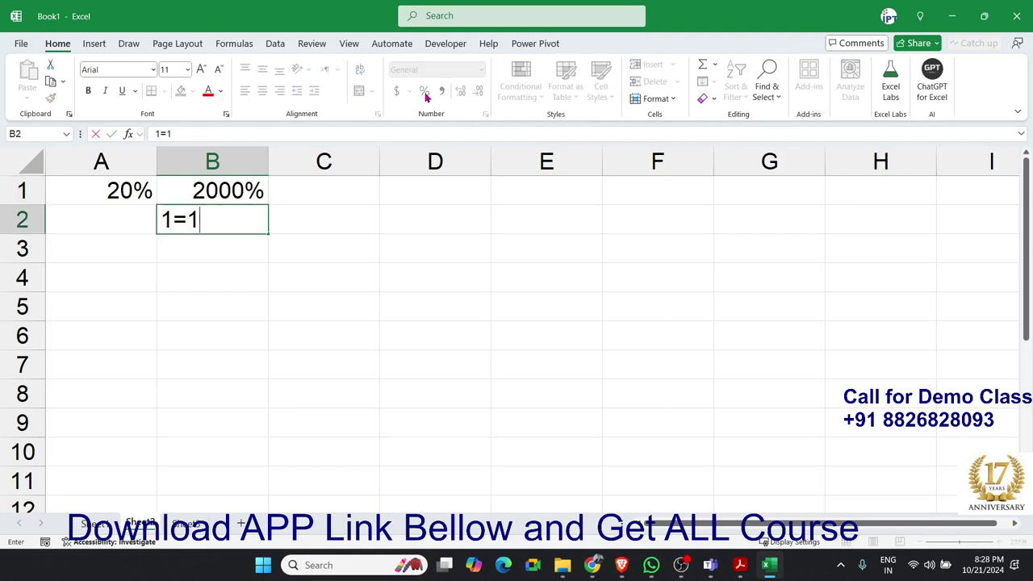
{"action": "type", "text": "00"}
{"action": "type", "text": "%"}
{"action": "key", "text": "Up"}
{"action": "key", "text": "Right"}
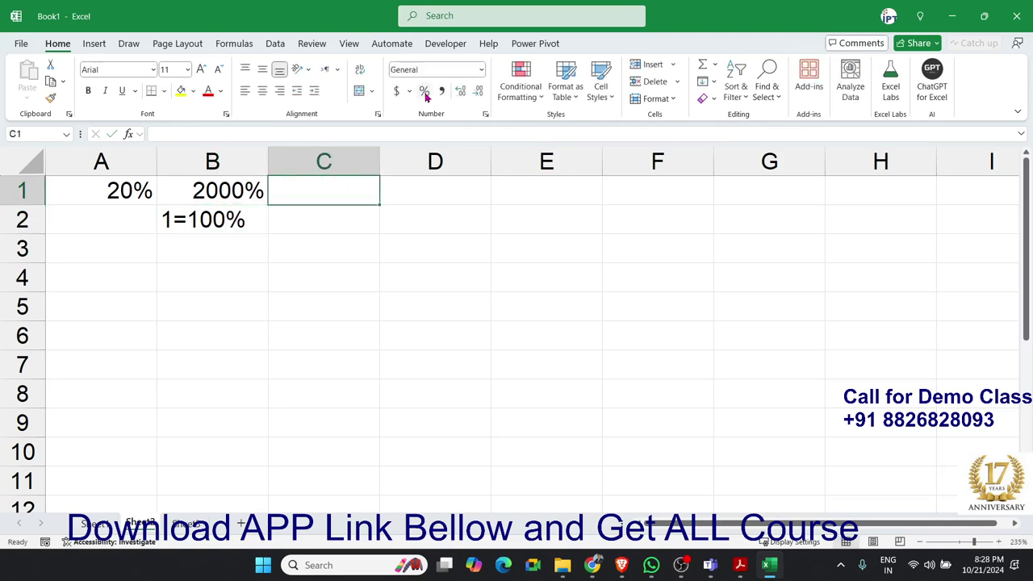
{"action": "type", "text": "0.20"}
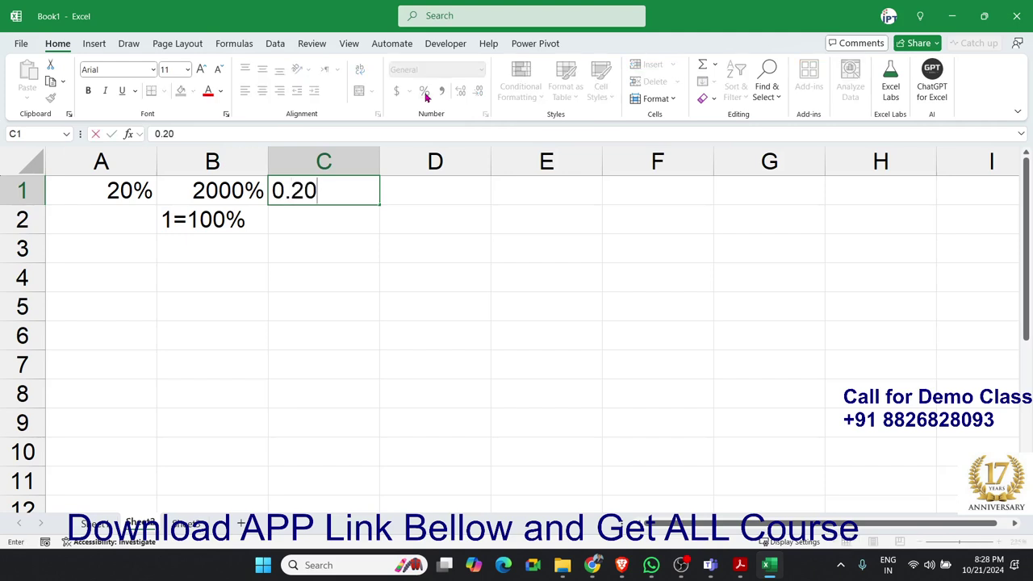
{"action": "key", "text": "Return"}
{"action": "key", "text": "Up"}
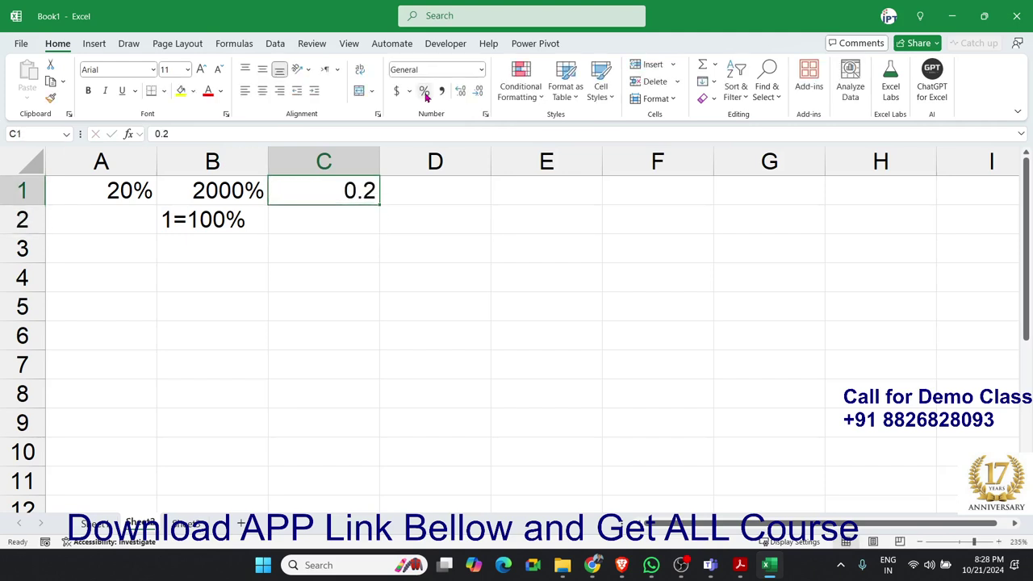
{"action": "left_click", "coordinate": [424, 91]}
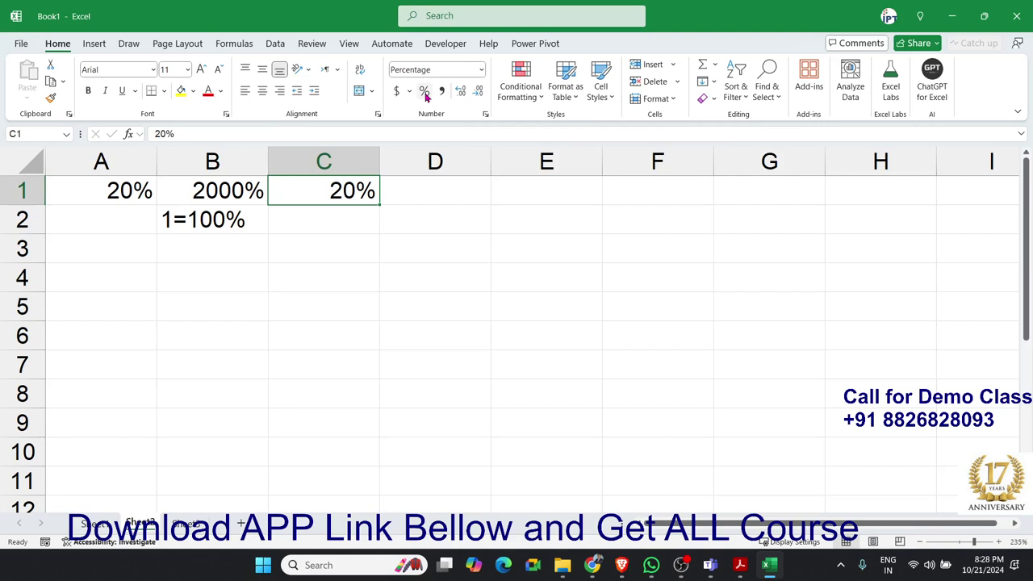
- Enter the label % in cell A5
{"action": "left_click", "coordinate": [97, 300]}
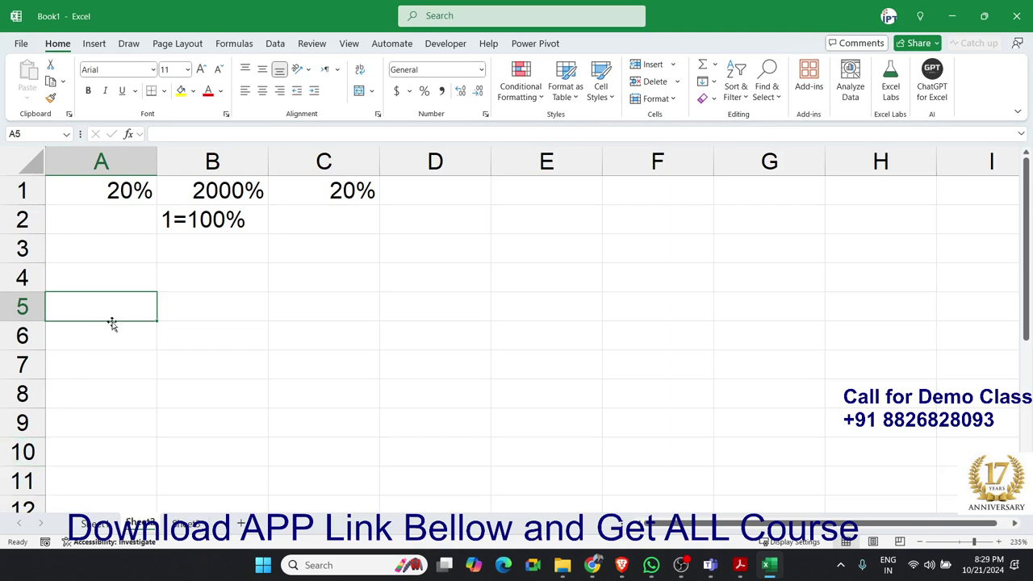
{"action": "type", "text": "%"}
{"action": "key", "text": "Return"}
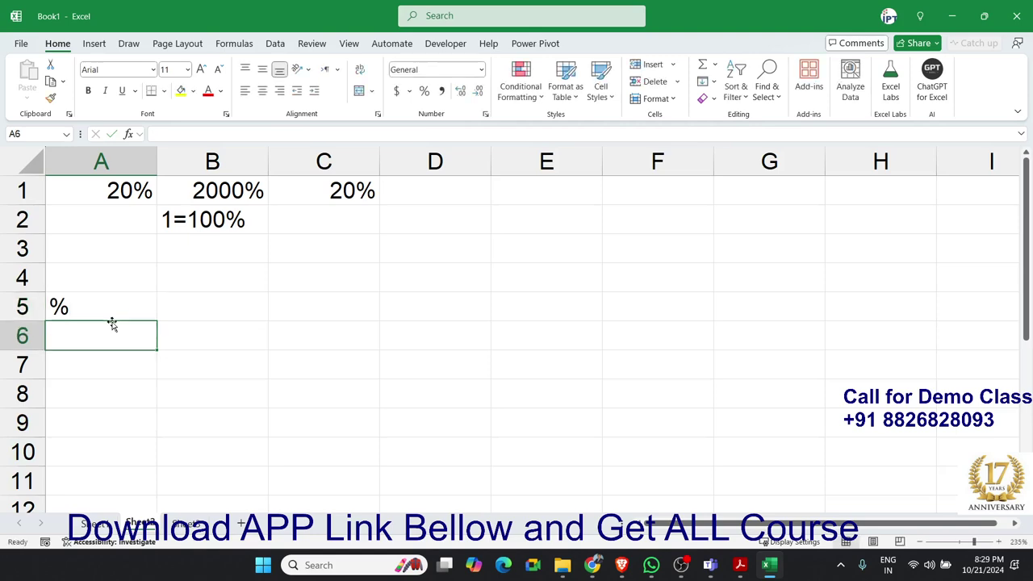
{"action": "key", "text": "Up"}
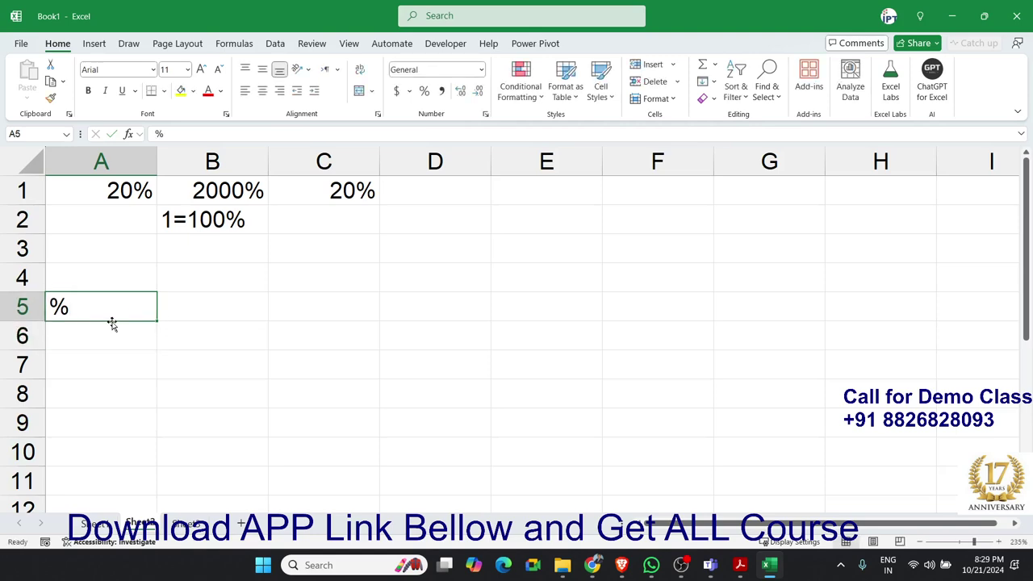
- Fill A6:F11 with the formula =RANDBETWEEN(10,90)
{"action": "left_click", "coordinate": [112, 323]}
{"action": "type", "text": "=ra"}
{"action": "key", "text": "Down"}
{"action": "key", "text": "Down"}
{"action": "key", "text": "Down"}
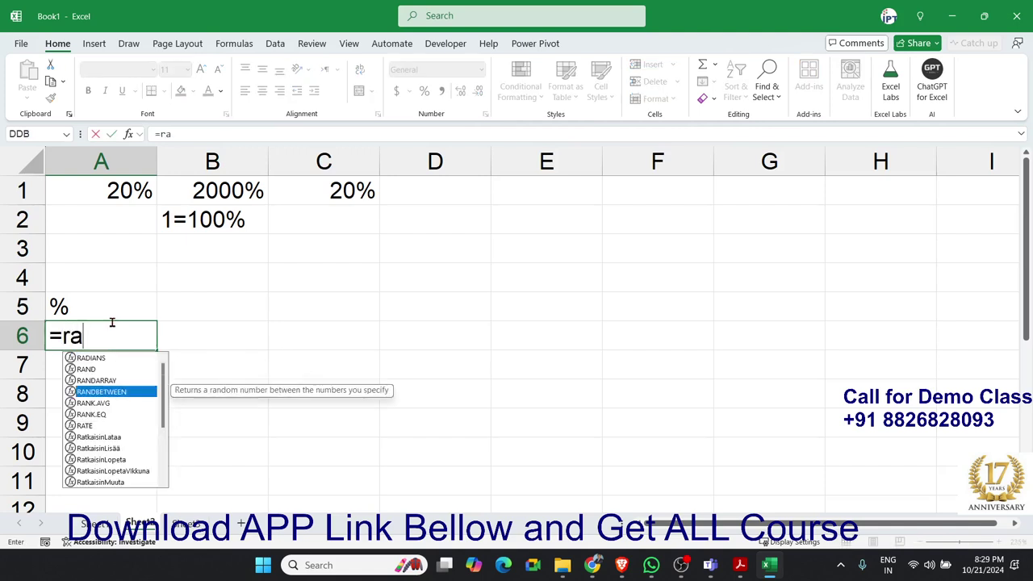
{"action": "key", "text": "Tab"}
{"action": "type", "text": "10,9"}
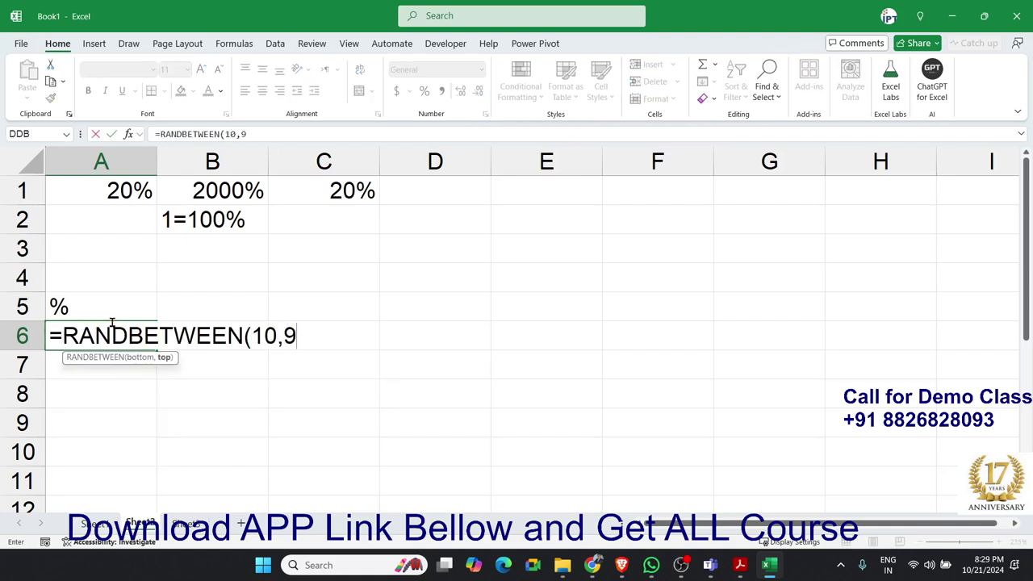
{"action": "type", "text": "0"}
{"action": "key", "text": "Return"}
{"action": "mouse_move", "coordinate": [129, 332]}
{"action": "left_mouse_down"}
{"action": "mouse_move", "coordinate": [523, 369]}
{"action": "mouse_move", "coordinate": [607, 472]}
{"action": "left_mouse_up"}
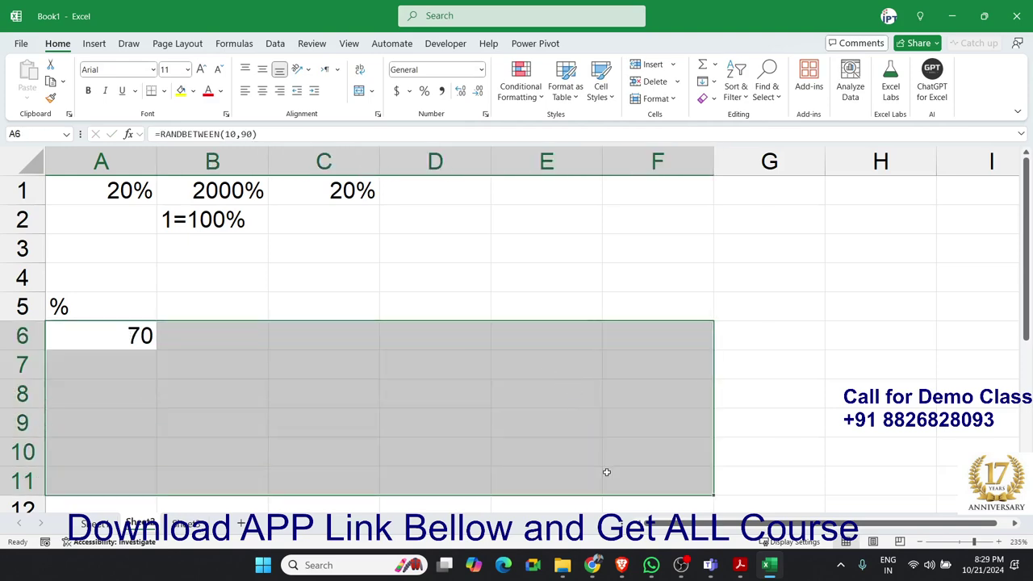
{"action": "key", "text": "ctrl+Return"}
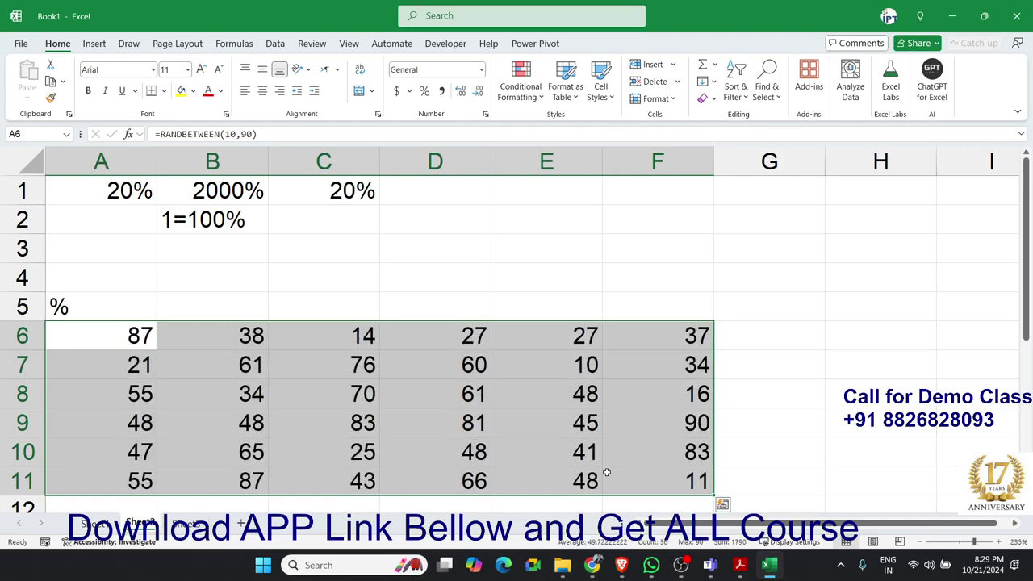
- Copy A6:F11 and paste it over itself as values only
{"action": "key", "text": "ctrl+c"}
{"action": "left_click", "coordinate": [27, 97]}
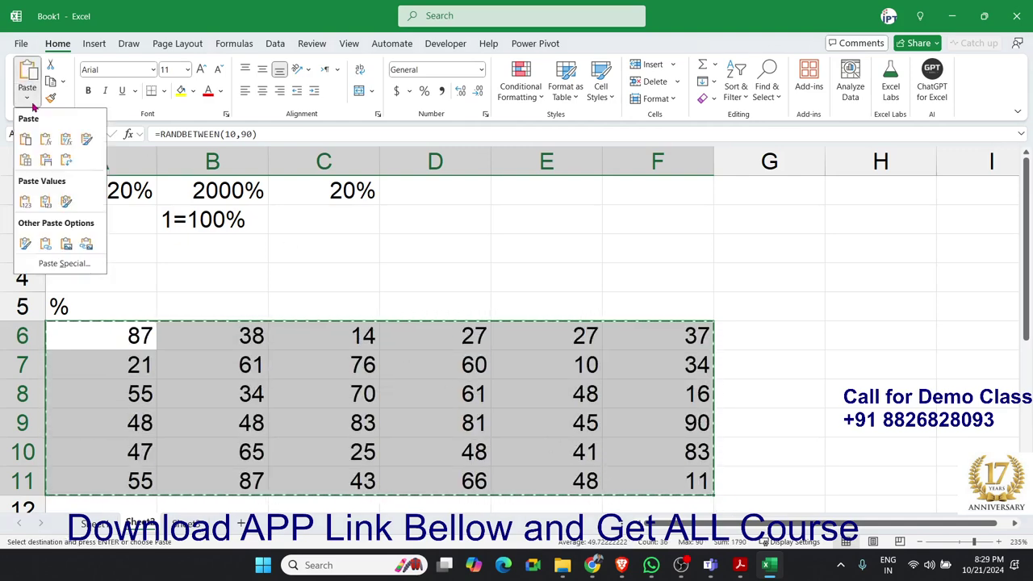
{"action": "left_click", "coordinate": [23, 199]}
{"action": "left_click", "coordinate": [113, 276]}
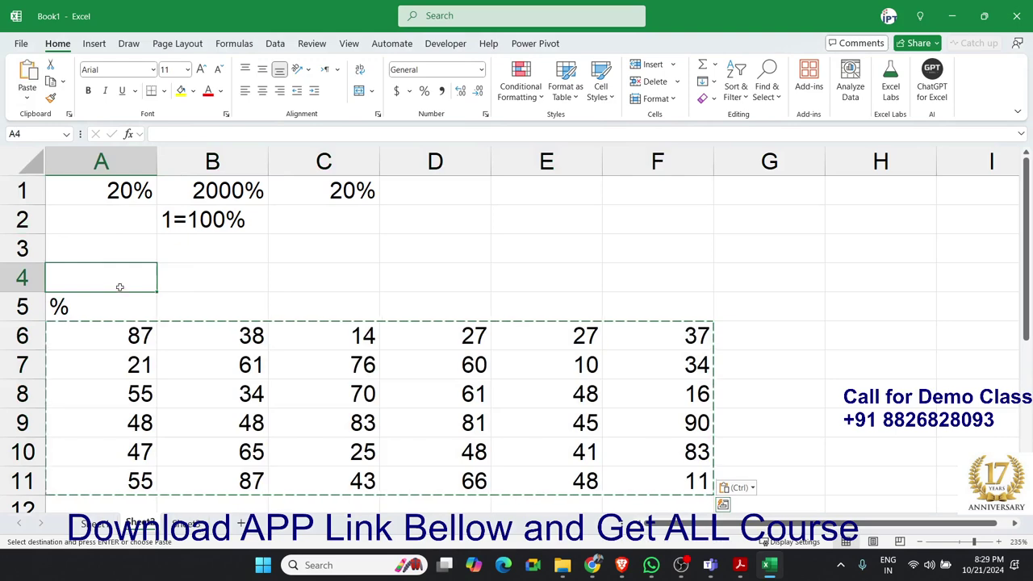
{"action": "key", "text": "Escape"}
{"action": "left_click", "coordinate": [131, 337]}
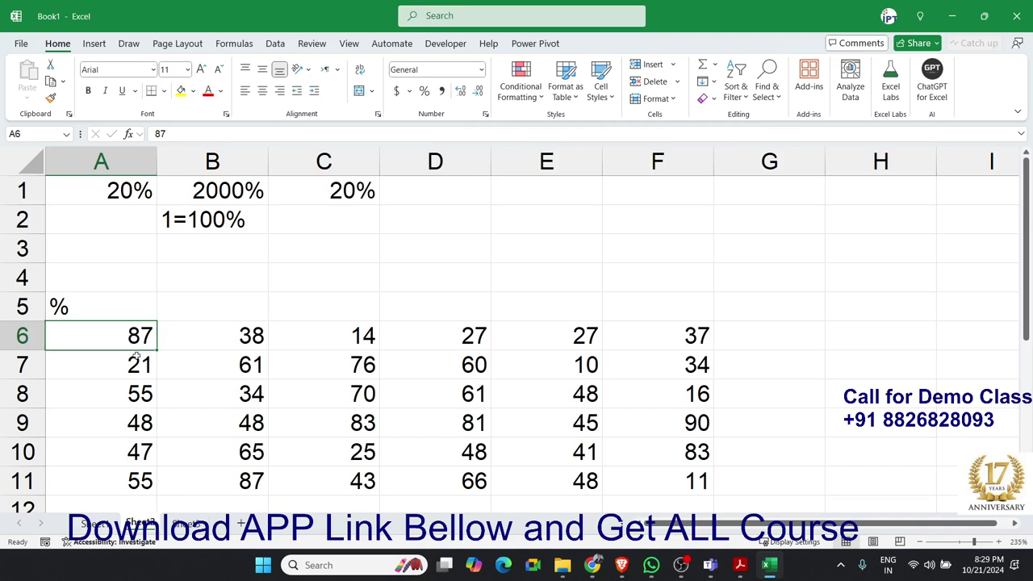
- Enter 500 in C3, 87% in D3, and =C3*D3 in E3, giving 435
{"action": "left_click", "coordinate": [297, 255]}
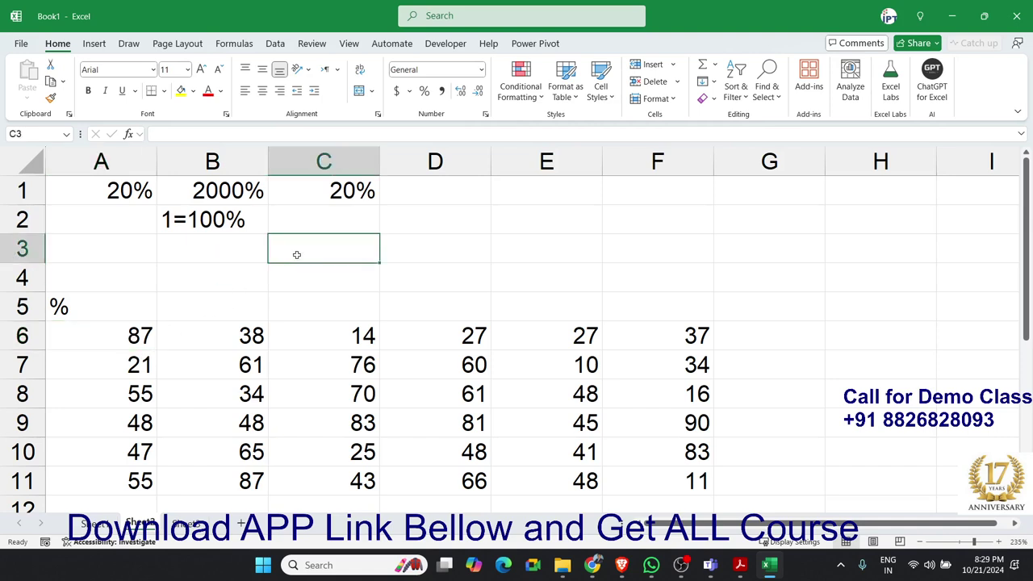
{"action": "type", "text": "500"}
{"action": "key", "text": "Tab"}
{"action": "type", "text": "8"}
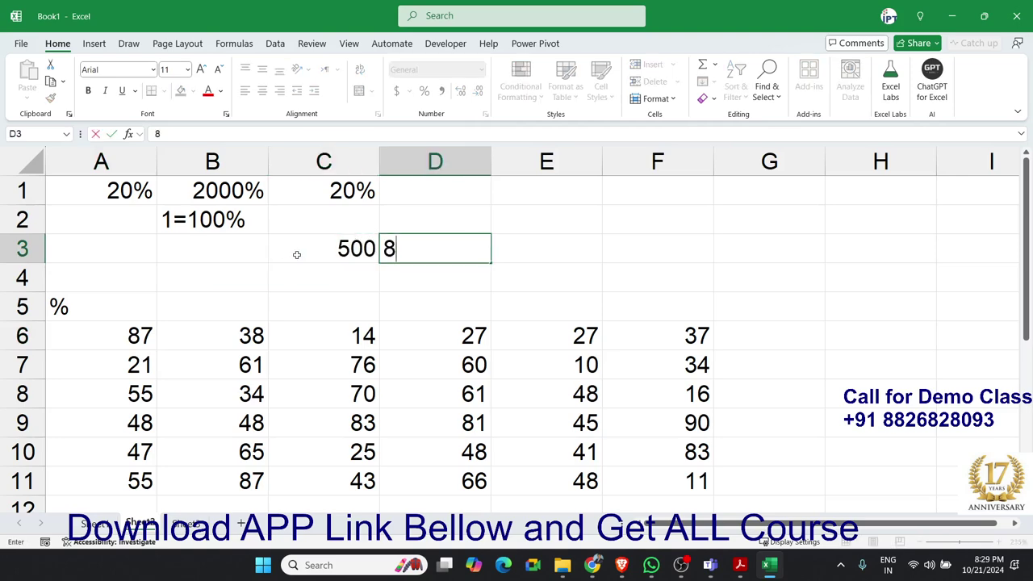
{"action": "type", "text": "7%"}
{"action": "key", "text": "Tab"}
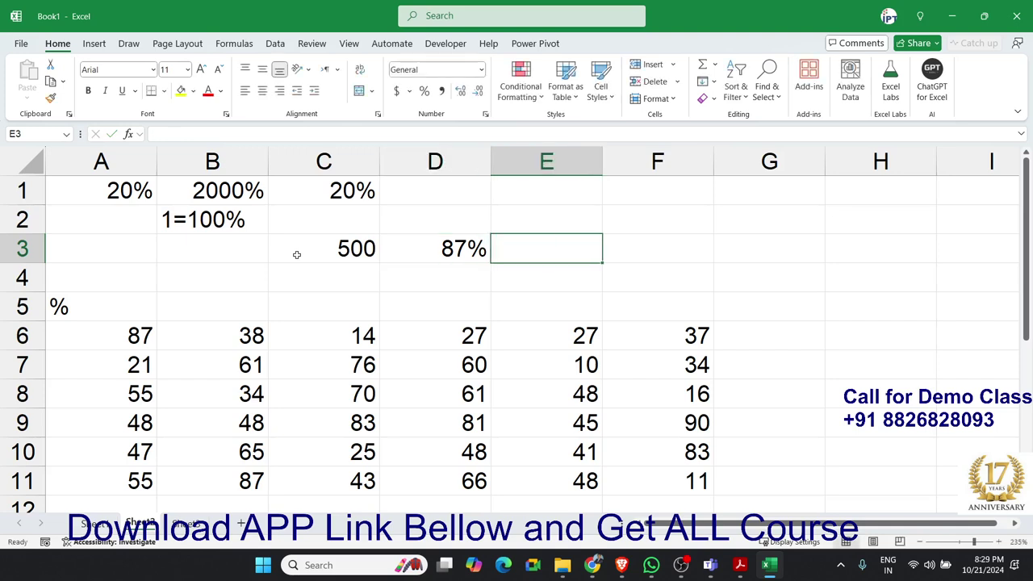
{"action": "type", "text": "="}
{"action": "key", "text": "Left"}
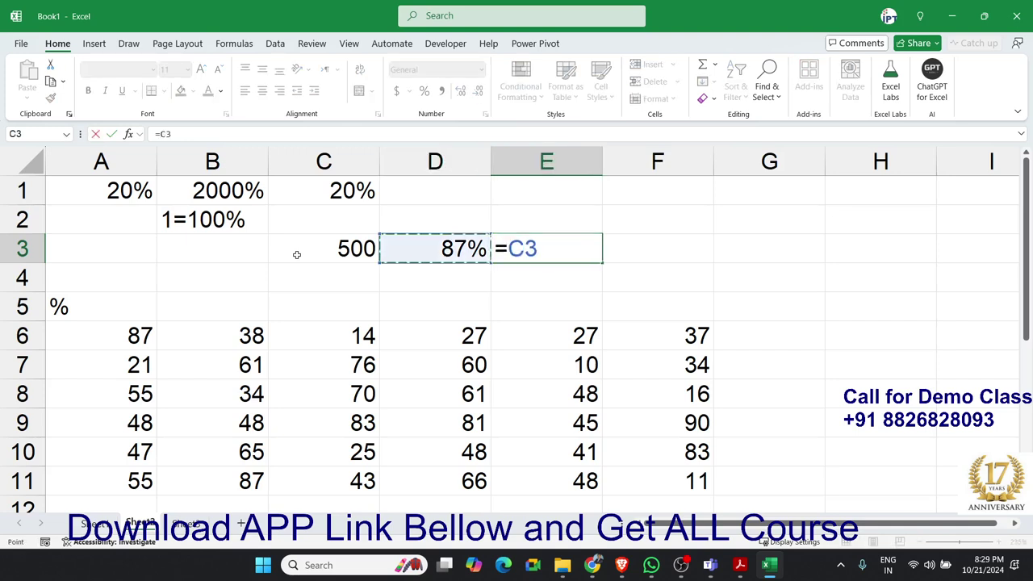
{"action": "key", "text": "Left"}
{"action": "type", "text": "*"}
{"action": "key", "text": "Left"}
{"action": "key", "text": "Return"}
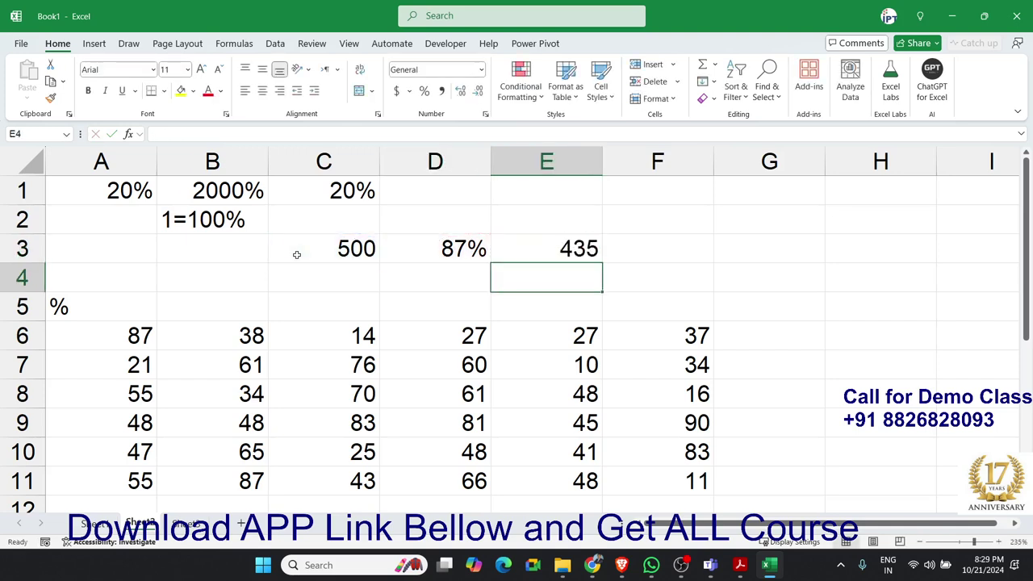
- Enter 87 in D4 and multiply C3 by D4 in E4, giving 43500
{"action": "key", "text": "Up"}
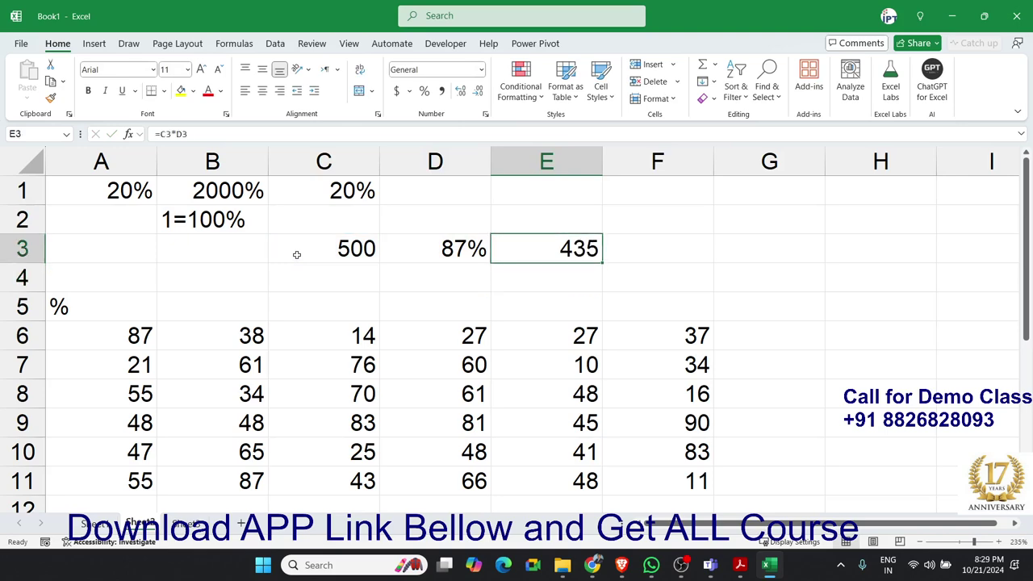
{"action": "key", "text": "Down"}
{"action": "key", "text": "Left"}
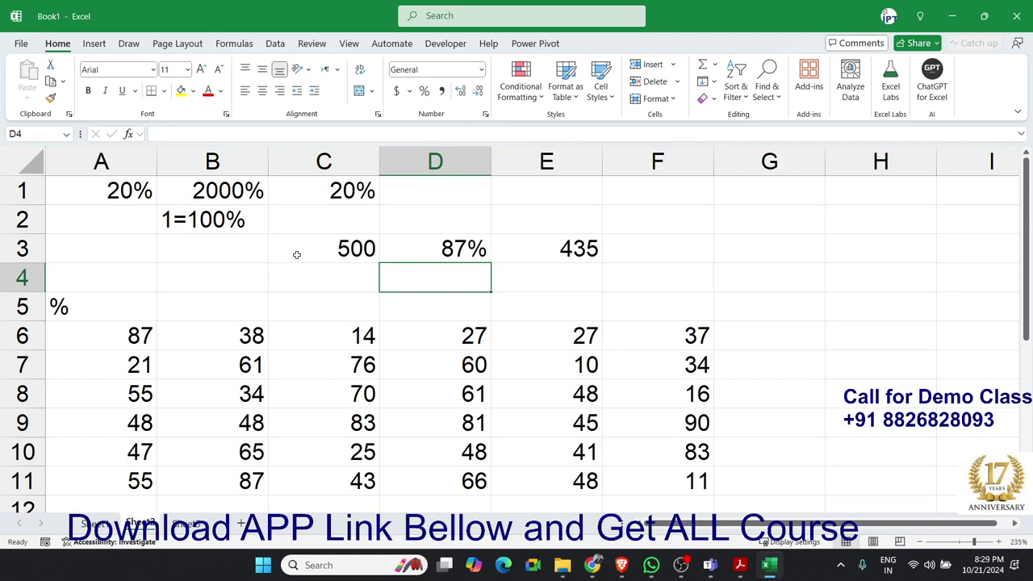
{"action": "type", "text": "87"}
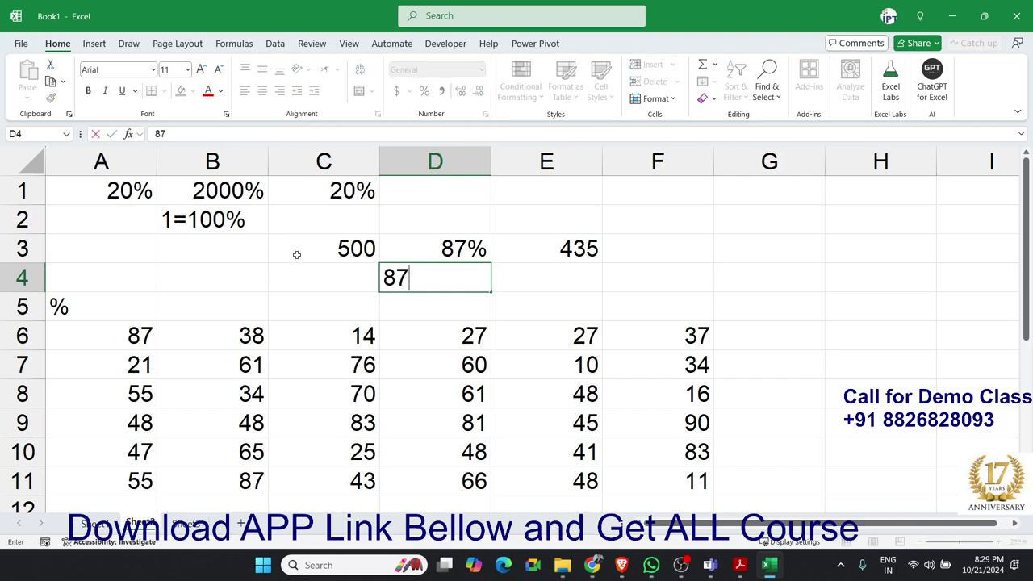
{"action": "key", "text": "Tab"}
{"action": "type", "text": "="}
{"action": "key", "text": "Left"}
{"action": "key", "text": "Left"}
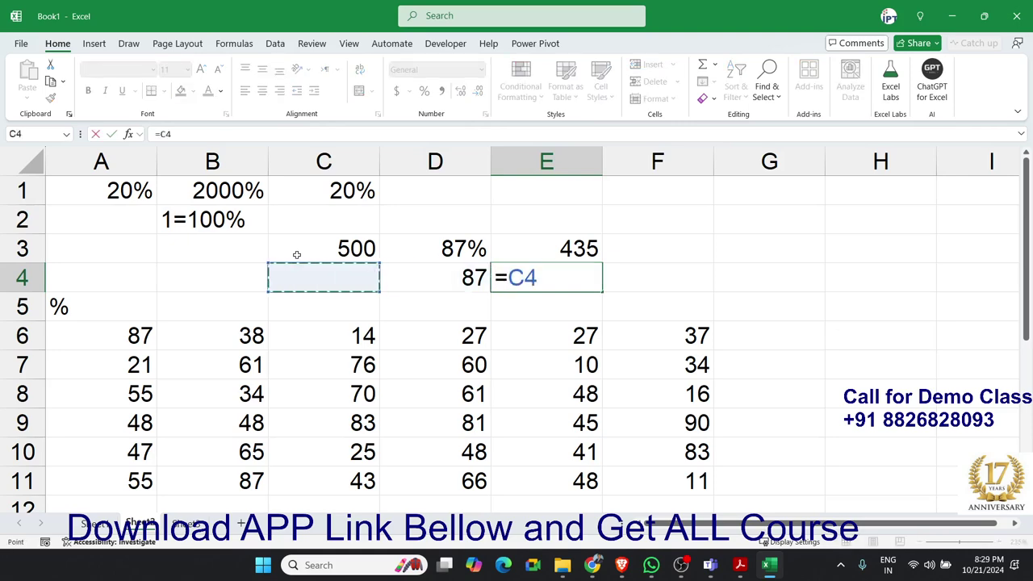
{"action": "key", "text": "Up"}
{"action": "type", "text": "*"}
{"action": "key", "text": "Left"}
{"action": "key", "text": "Return"}
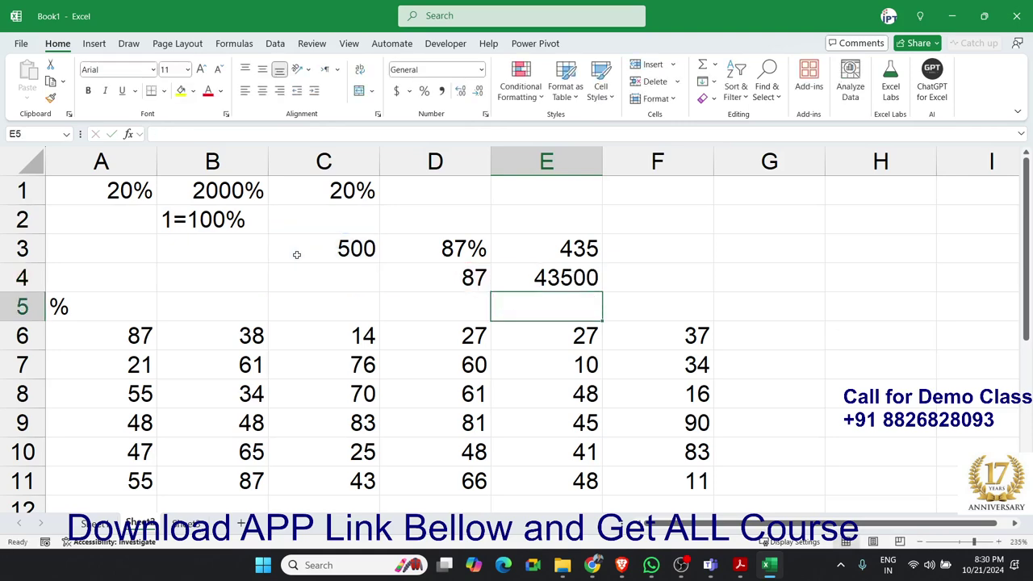
- Correct the E4 formula to =C3*D4/100 so it shows 435
{"action": "key", "text": "Up"}
{"action": "key", "text": "F2"}
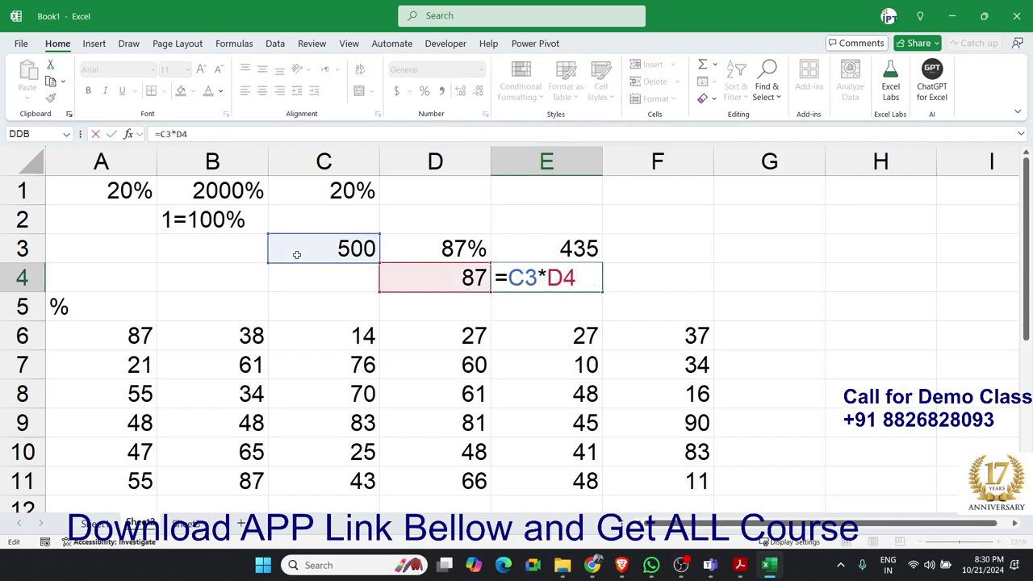
{"action": "type", "text": "*"}
{"action": "key", "text": "BackSpace"}
{"action": "type", "text": "/1"}
{"action": "type", "text": "00"}
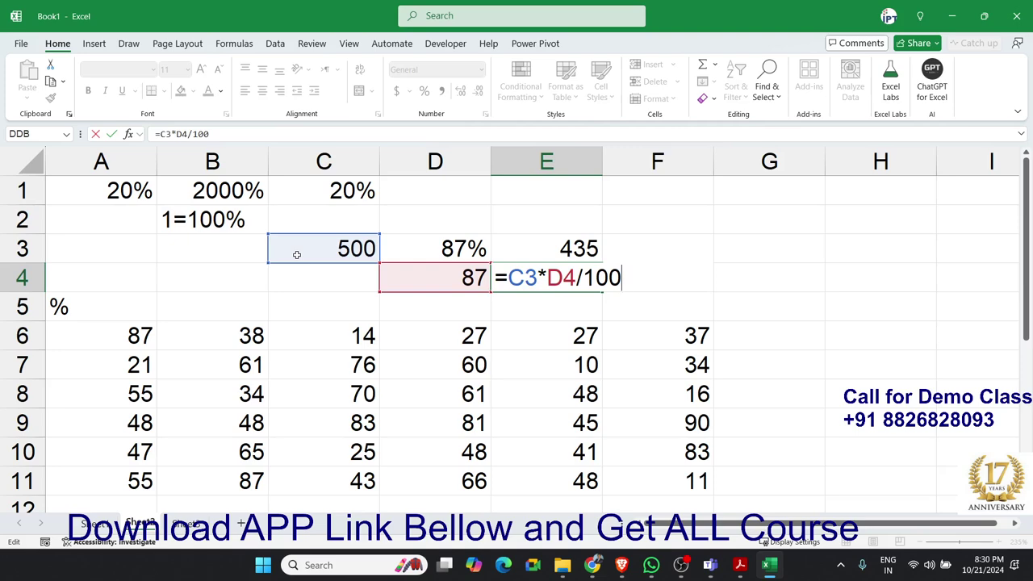
{"action": "key", "text": "Return"}
{"action": "key", "text": "Up"}
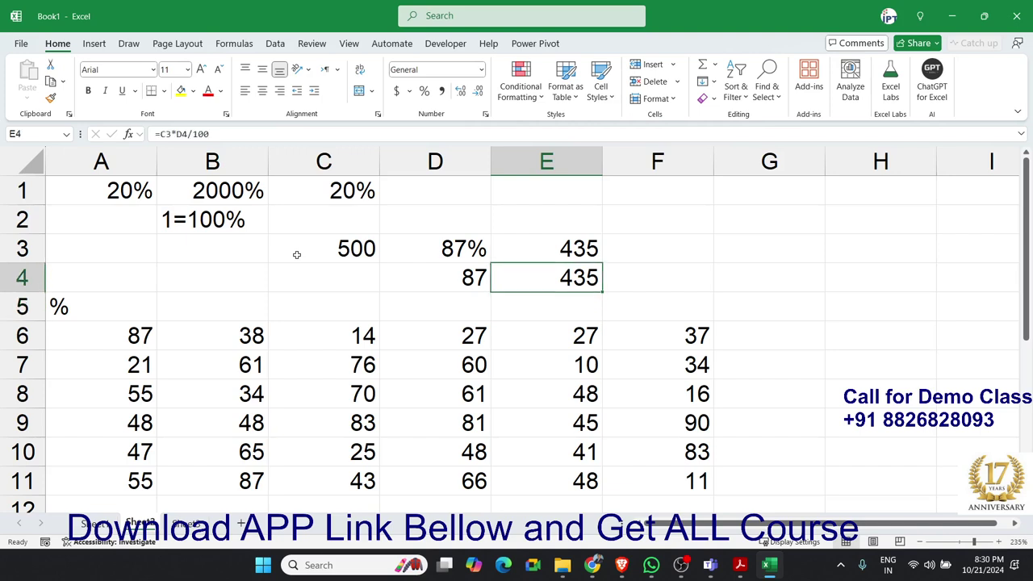
{"action": "key", "text": "Down"}
{"action": "key", "text": "Down"}
{"action": "key", "text": "ctrl+Left"}
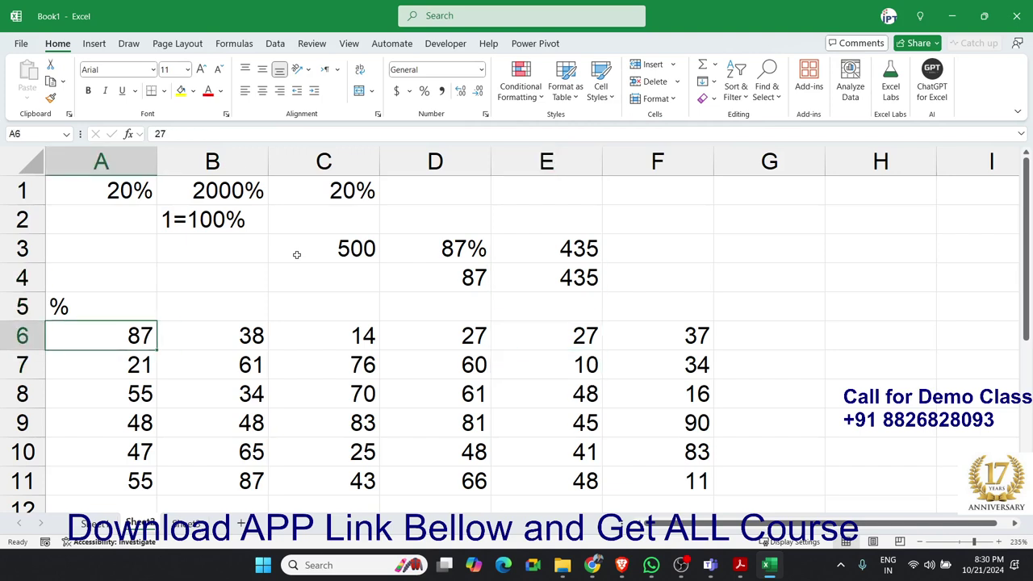
{"action": "key", "text": "ctrl+shift+Right"}
{"action": "key", "text": "ctrl+shift+Down"}
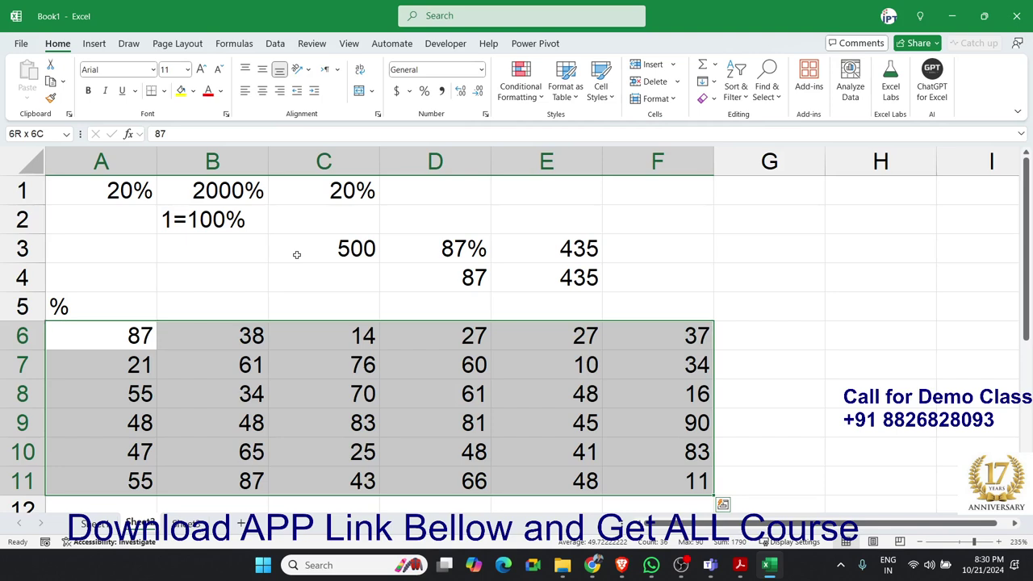
{"action": "key", "text": "Right"}
{"action": "key", "text": "Right"}
{"action": "key", "text": "Right"}
{"action": "key", "text": "Right"}
{"action": "key", "text": "Right"}
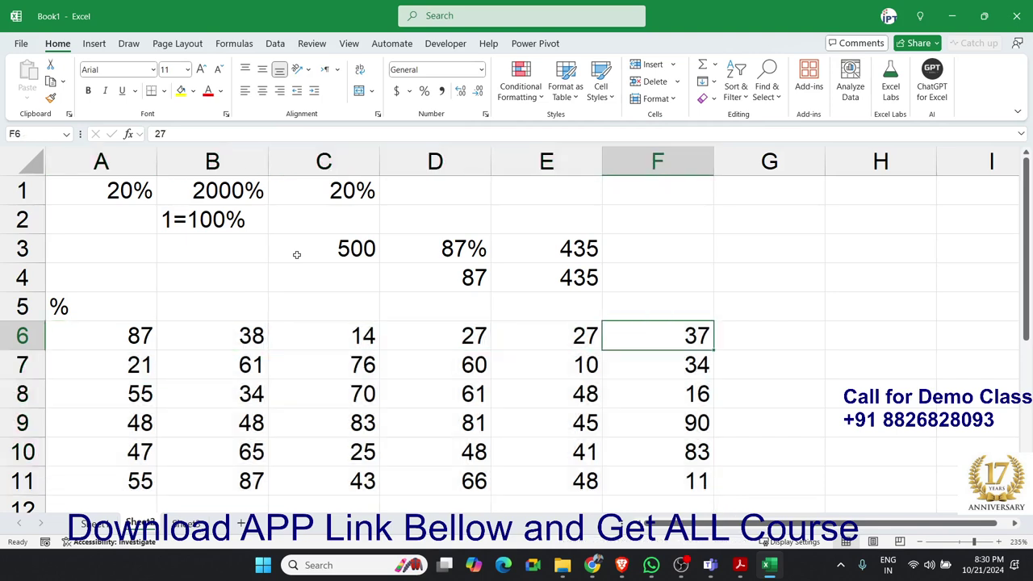
{"action": "key", "text": "Right"}
{"action": "key", "text": "Left"}
{"action": "key", "text": "Left"}
{"action": "key", "text": "Left"}
{"action": "key", "text": "Left"}
{"action": "key", "text": "Left"}
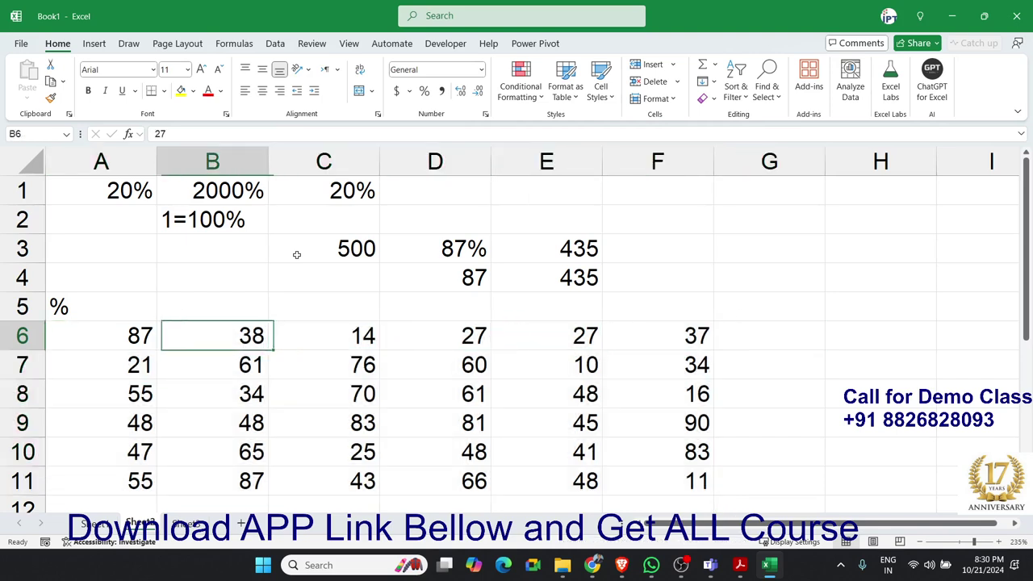
{"action": "key", "text": "Left"}
{"action": "key", "text": "Right"}
{"action": "key", "text": "Right"}
{"action": "key", "text": "Right"}
{"action": "key", "text": "Right"}
{"action": "key", "text": "Right"}
{"action": "key", "text": "Right"}
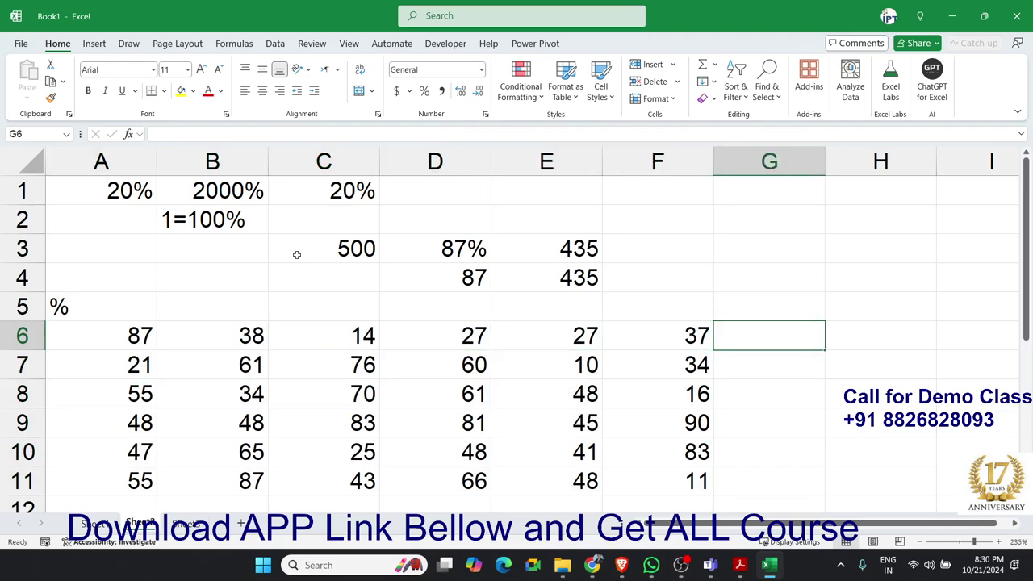
{"action": "key", "text": "Up"}
{"action": "key", "text": "Up"}
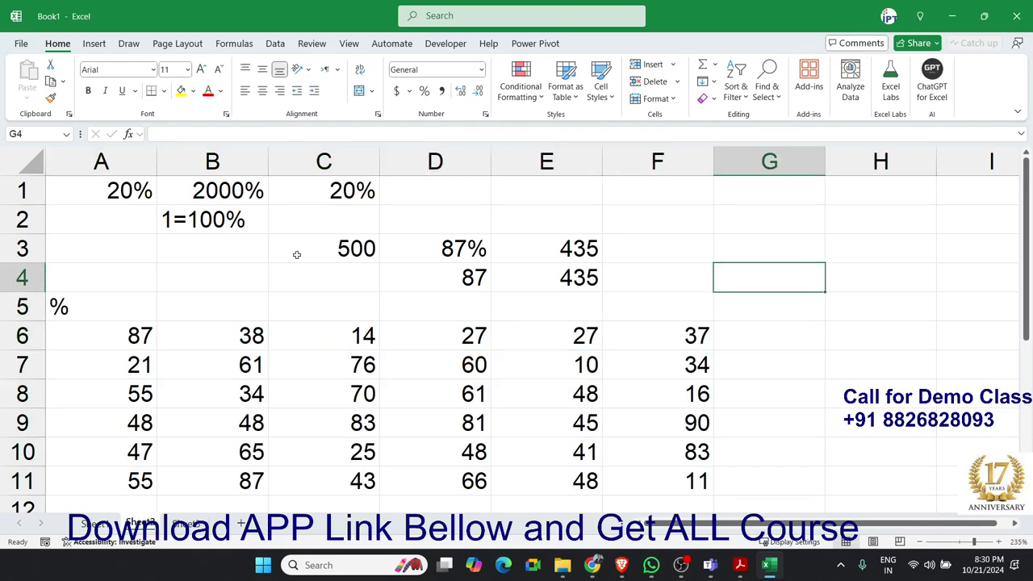
{"action": "key", "text": "Left"}
{"action": "key", "text": "Left"}
{"action": "key", "text": "Down"}
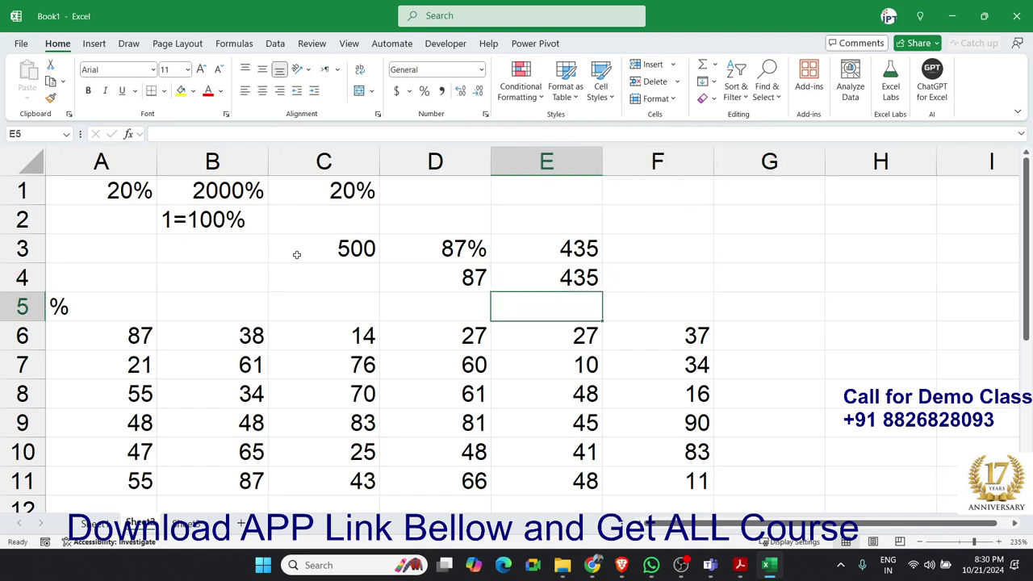
{"action": "key", "text": "Down"}
{"action": "key", "text": "Home"}
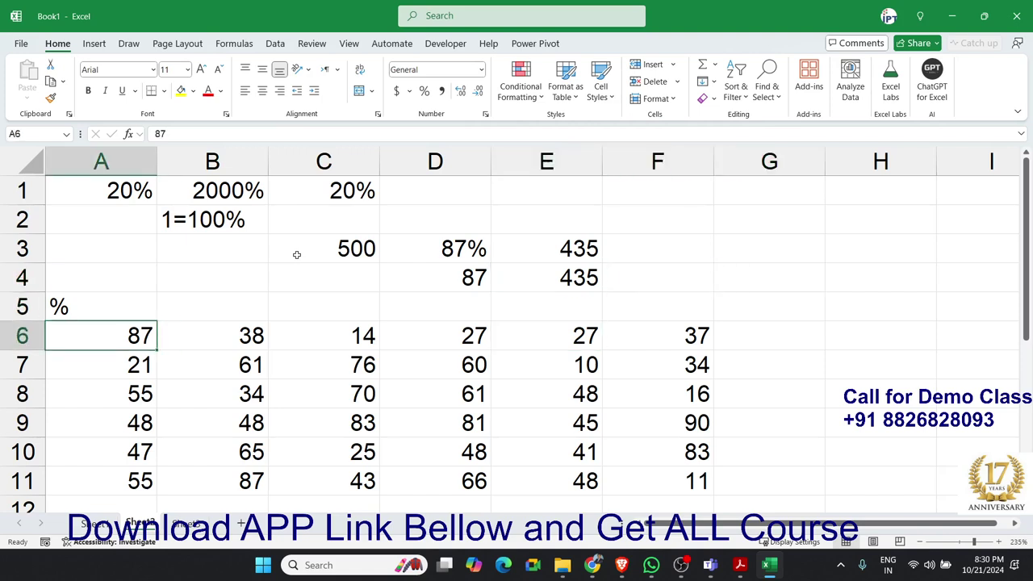
{"action": "key", "text": "F2"}
{"action": "type", "text": "%"}
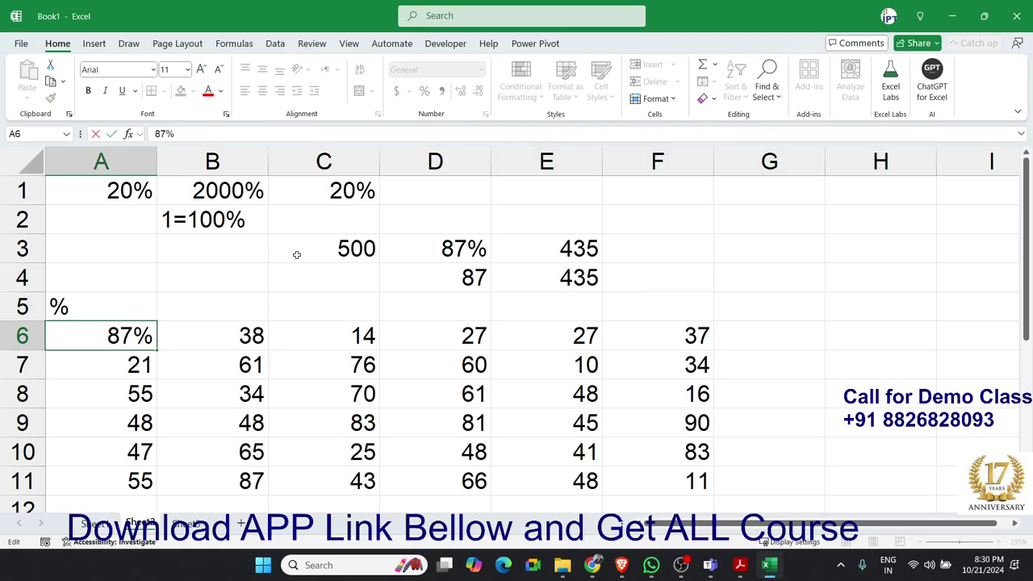
{"action": "key", "text": "Return"}
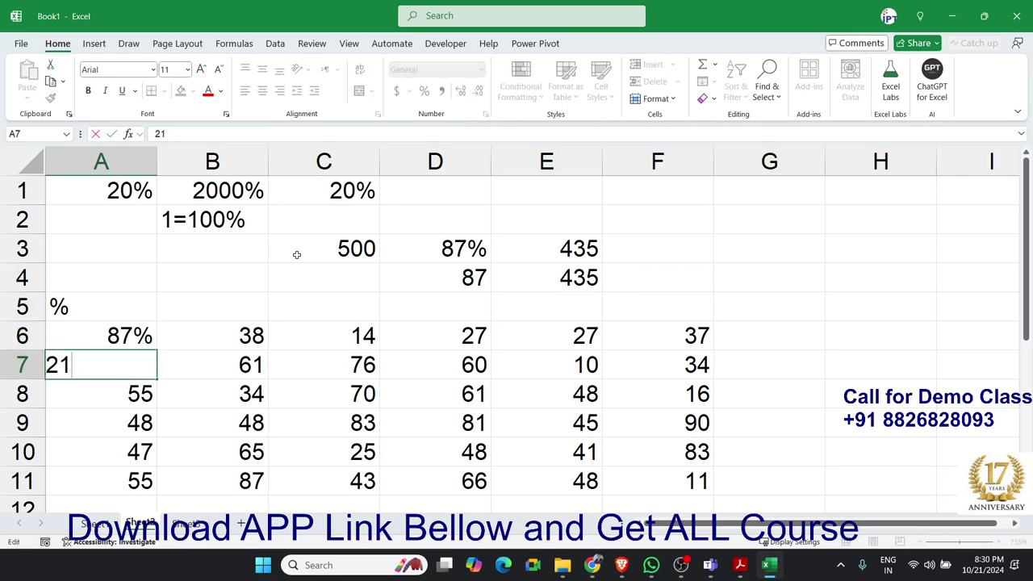
{"action": "type", "text": "%"}
{"action": "key", "text": "Return"}
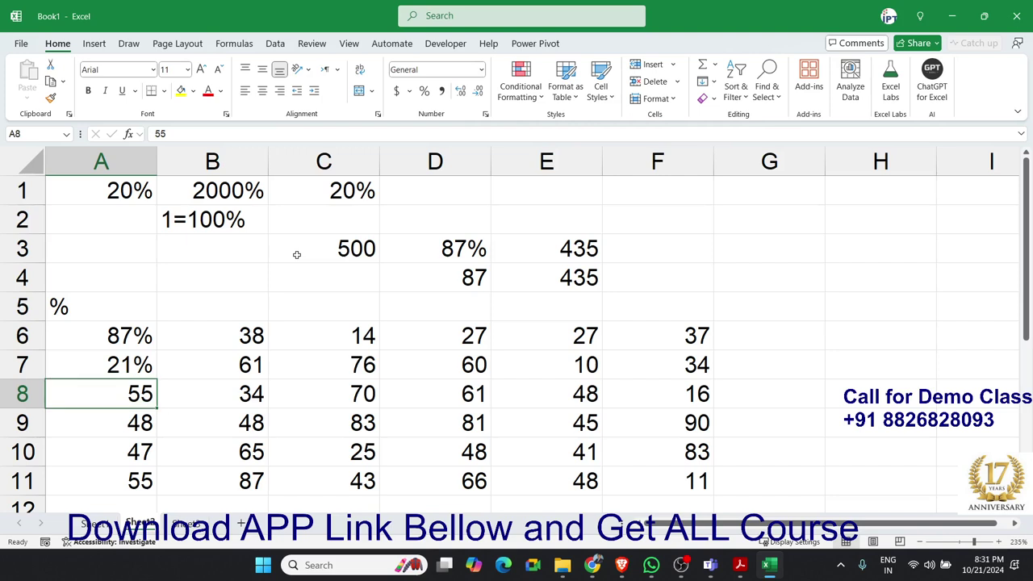
{"action": "key", "text": "ctrl+z"}
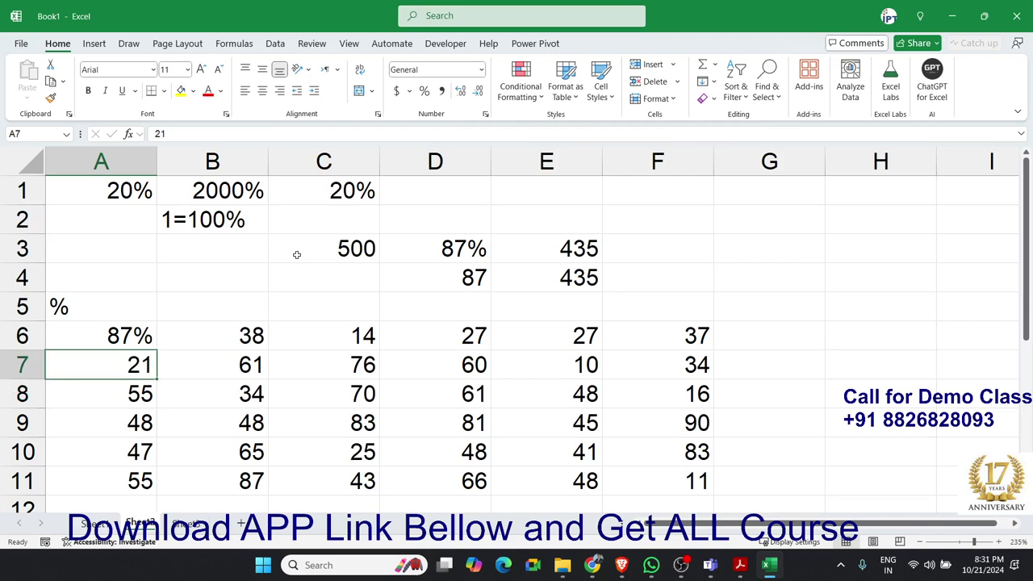
{"action": "key", "text": "ctrl+z"}
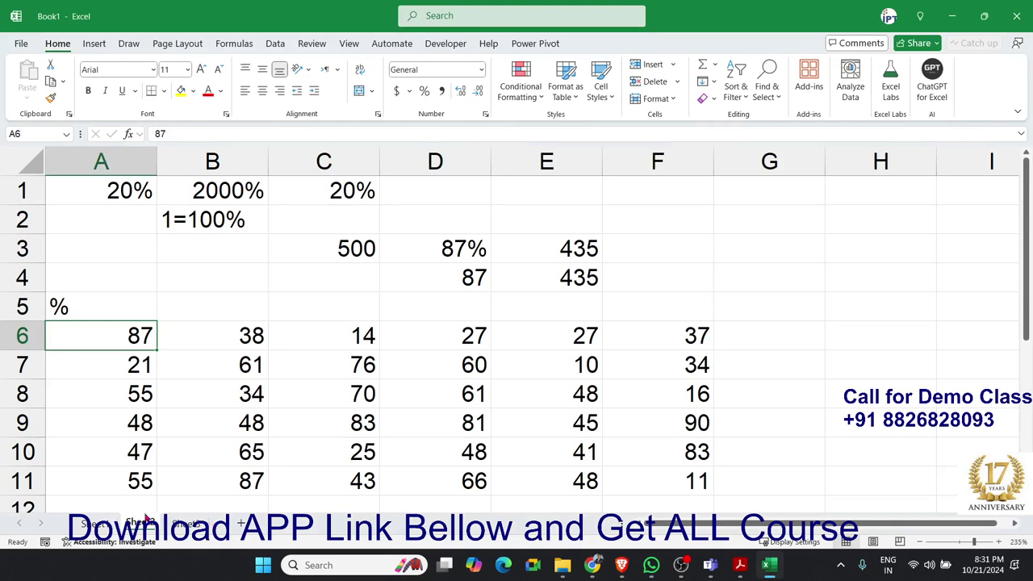
{"action": "left_click", "coordinate": [115, 529]}
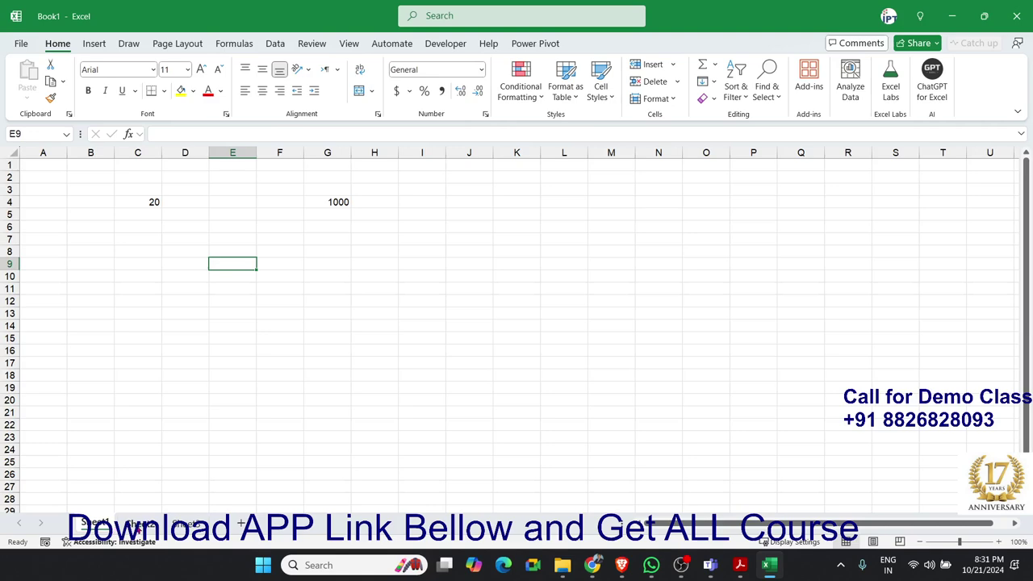
{"action": "left_click", "coordinate": [133, 526]}
{"action": "type", "text": "0"}
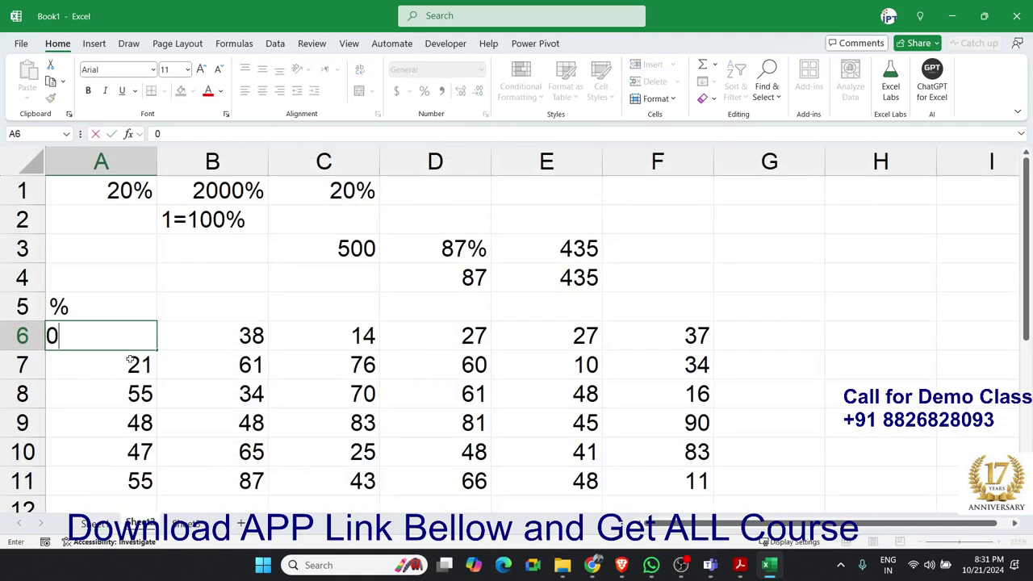
{"action": "type", "text": ".87"}
{"action": "key", "text": "Return"}
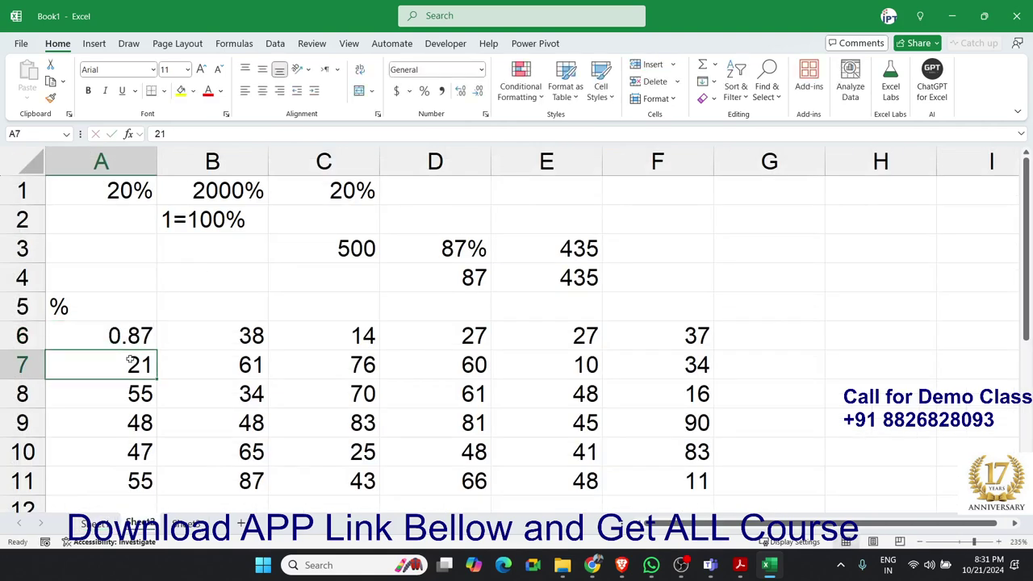
{"action": "type", "text": "0.21"}
{"action": "key", "text": "Return"}
{"action": "left_click", "coordinate": [129, 338]}
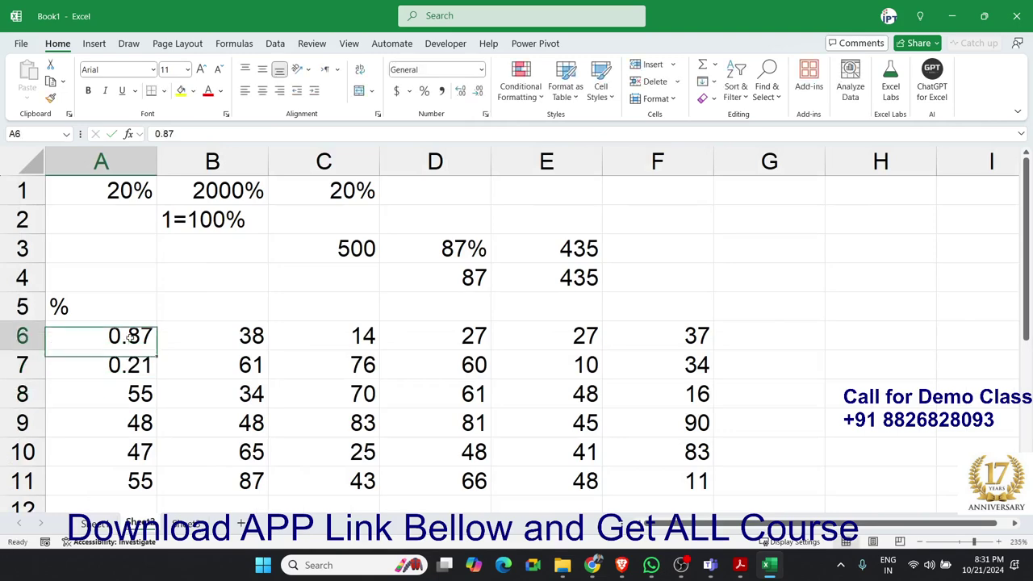
{"action": "left_click_drag", "start_coordinate": [129, 337], "coordinate": [129, 365]}
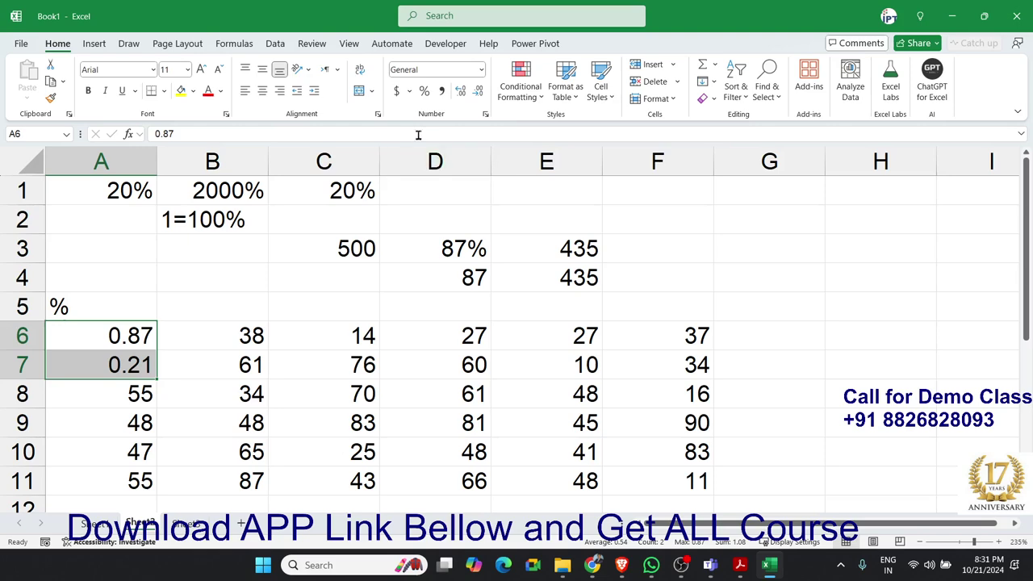
{"action": "left_click", "coordinate": [424, 91]}
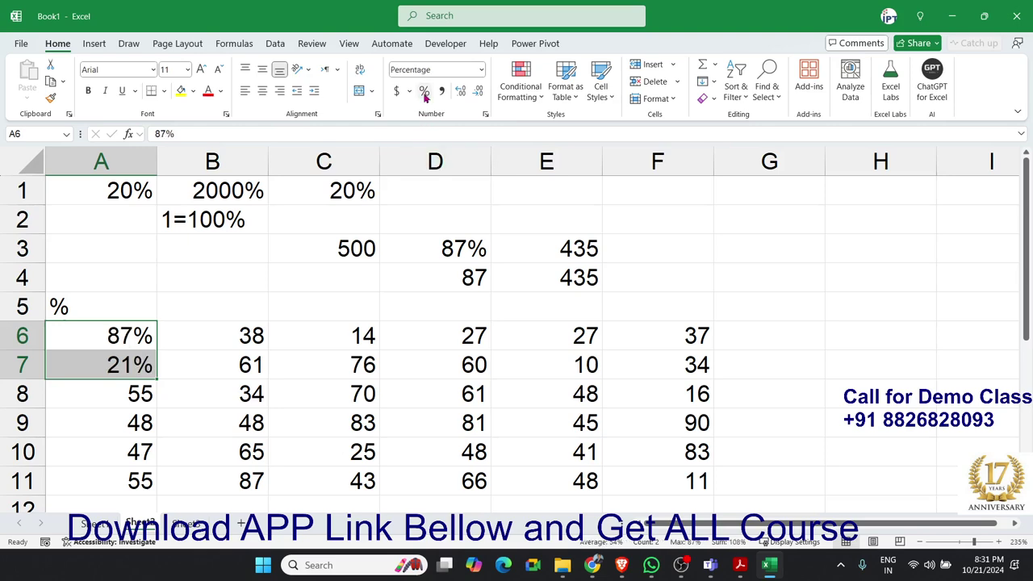
{"action": "key", "text": "ctrl+z"}
{"action": "key", "text": "ctrl+z"}
{"action": "key", "text": "ctrl+z"}
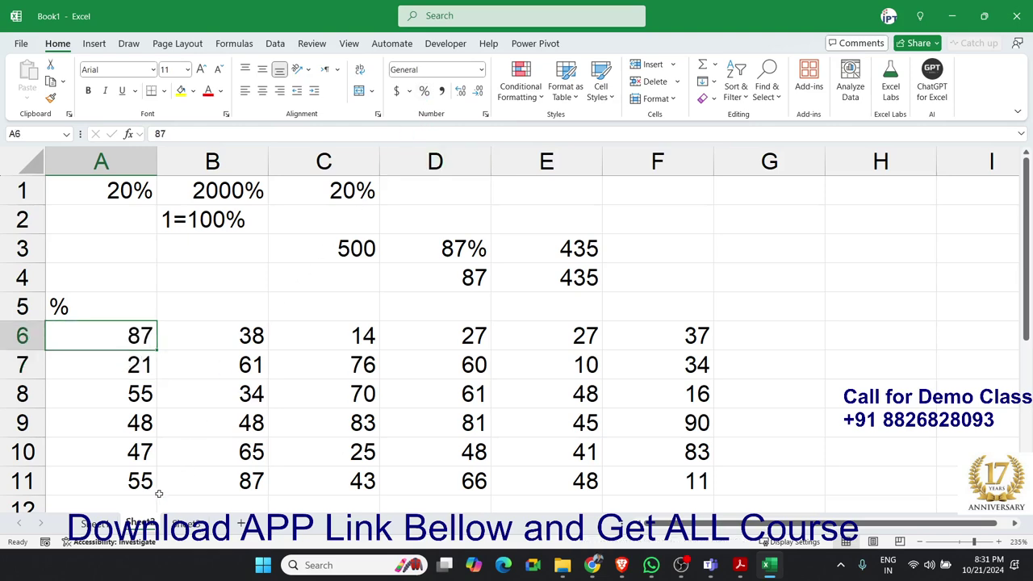
{"action": "left_click", "coordinate": [95, 523]}
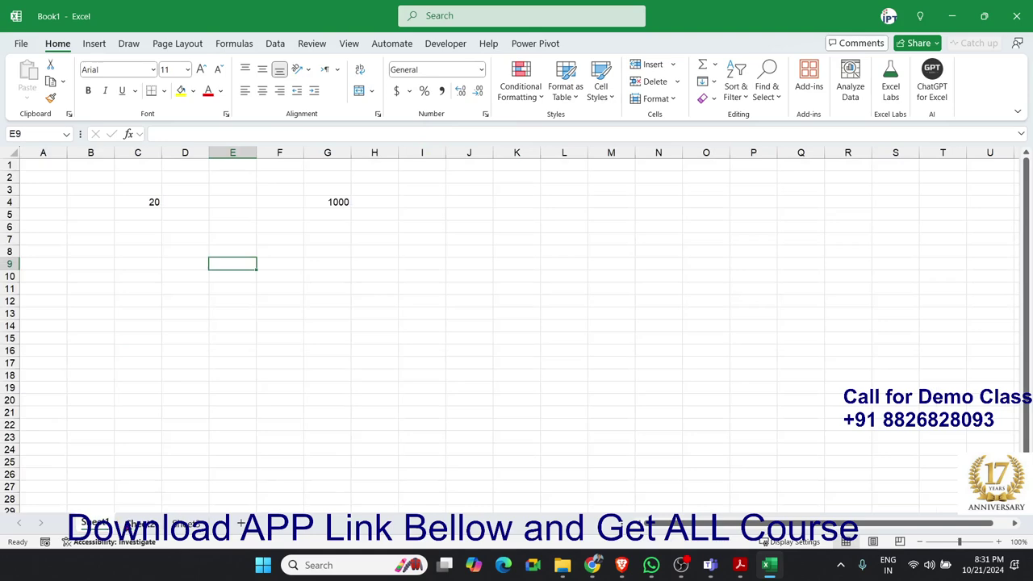
{"action": "left_click", "coordinate": [139, 523]}
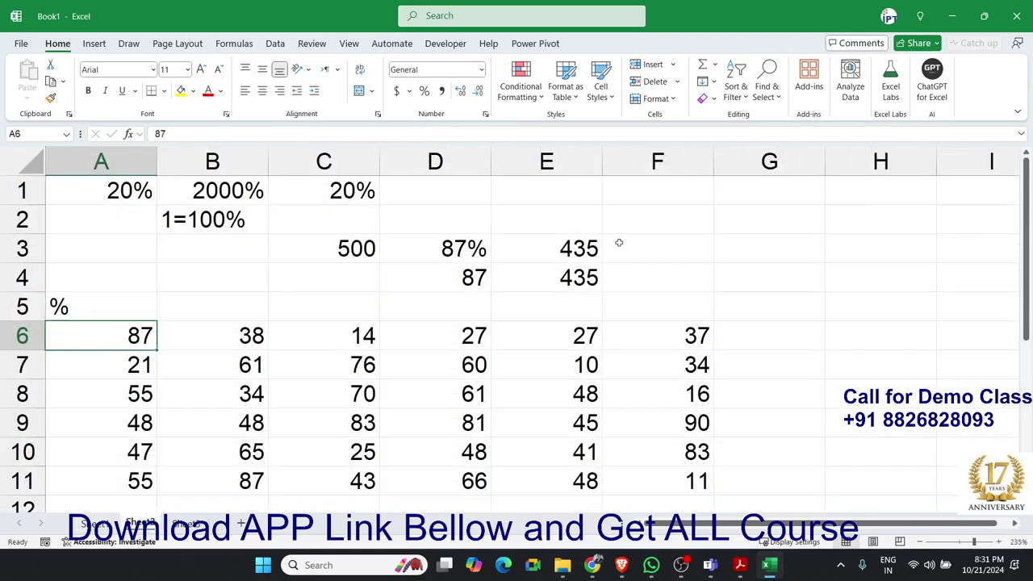
{"action": "left_click", "coordinate": [688, 243]}
- Enter 100 in G2 and copy it
{"action": "left_click", "coordinate": [741, 223]}
{"action": "type", "text": "100"}
{"action": "key", "text": "Return"}
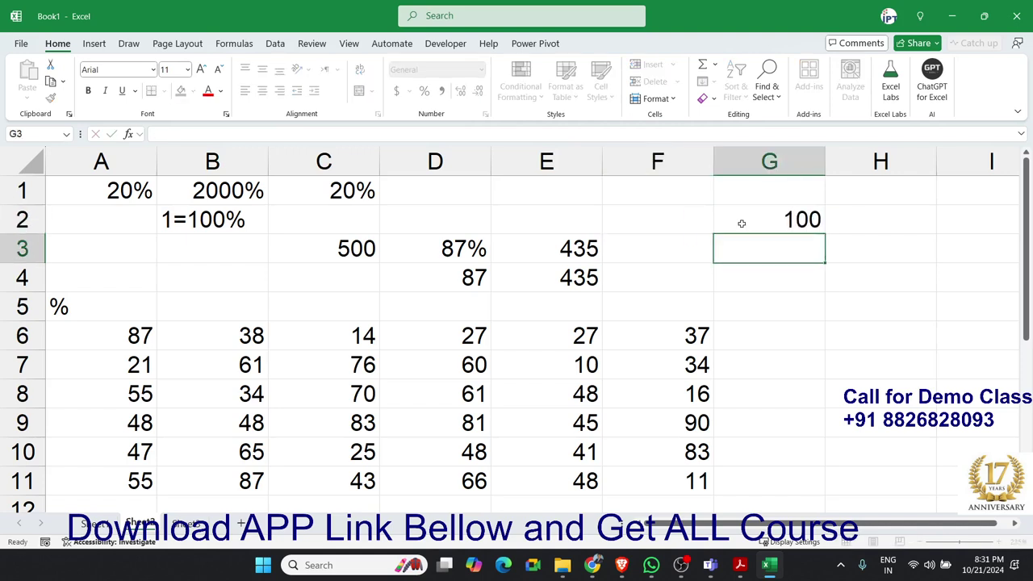
{"action": "left_click", "coordinate": [741, 224]}
{"action": "key", "text": "ctrl+c"}
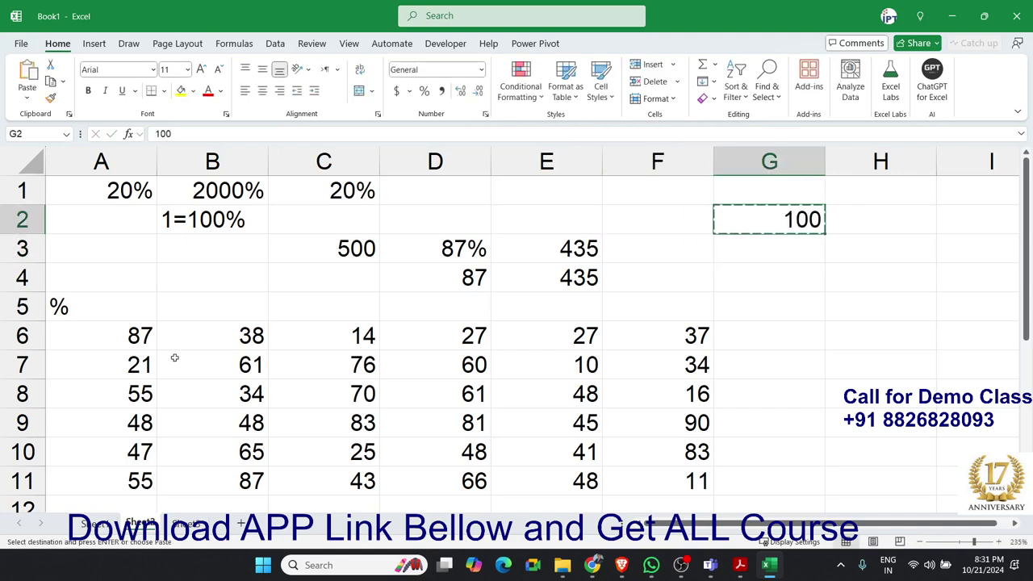
- Paste Special onto A6:F11 with the Divide operation
{"action": "left_click_drag", "start_coordinate": [146, 339], "coordinate": [629, 477]}
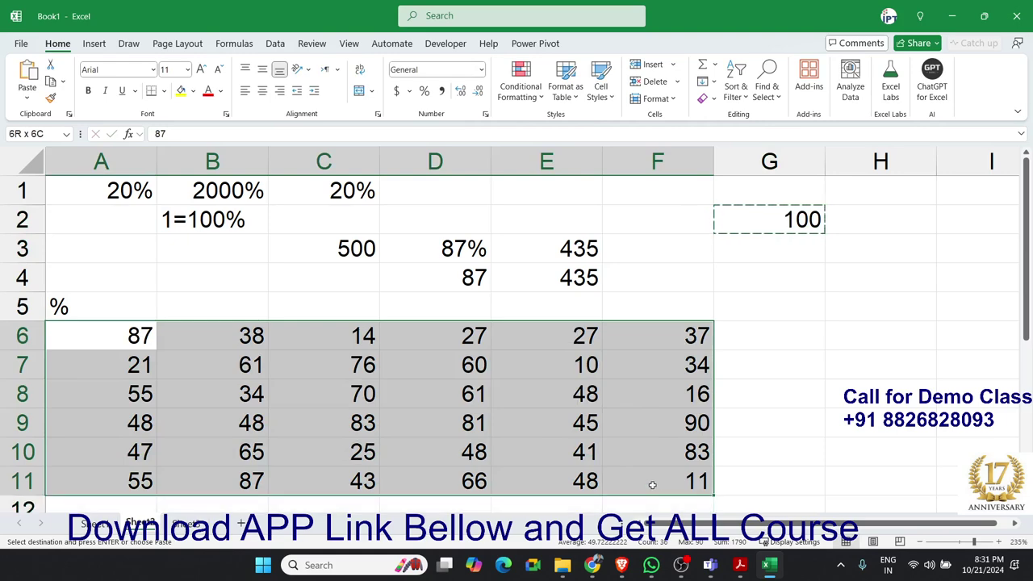
{"action": "right_click", "coordinate": [651, 476]}
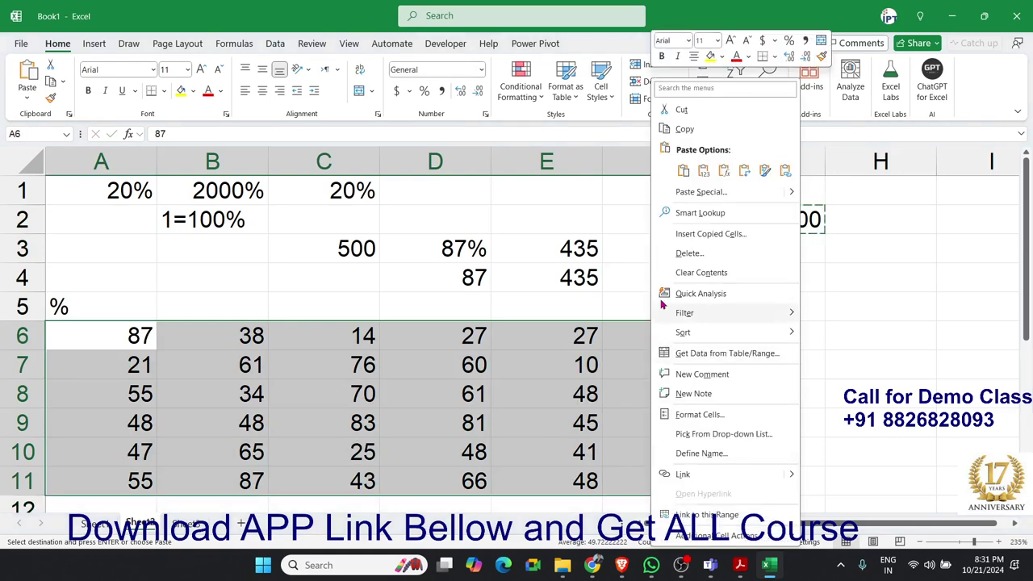
{"action": "left_click", "coordinate": [686, 191]}
{"action": "left_click_drag", "start_coordinate": [660, 117], "coordinate": [335, 110]}
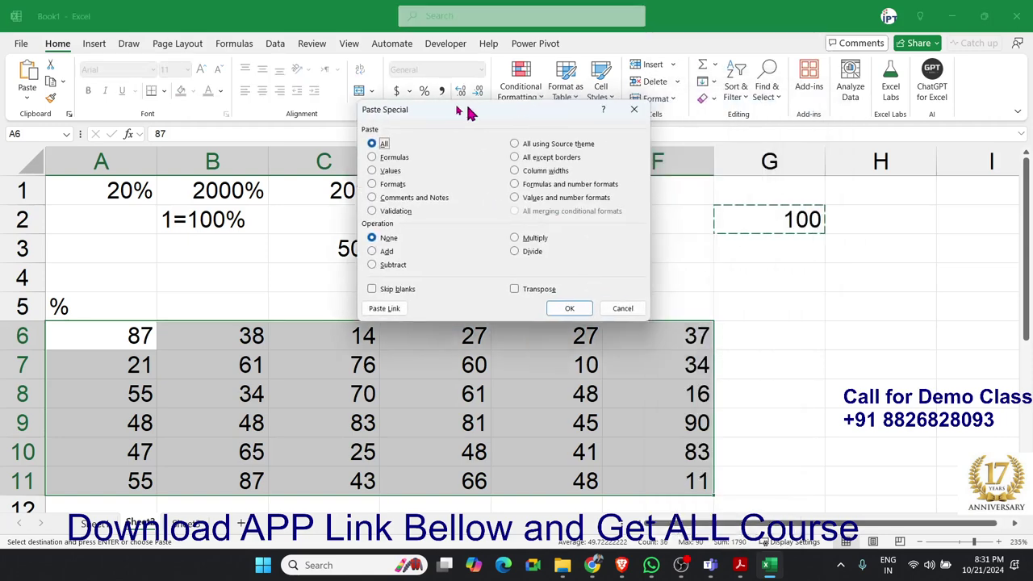
{"action": "left_click", "coordinate": [377, 238]}
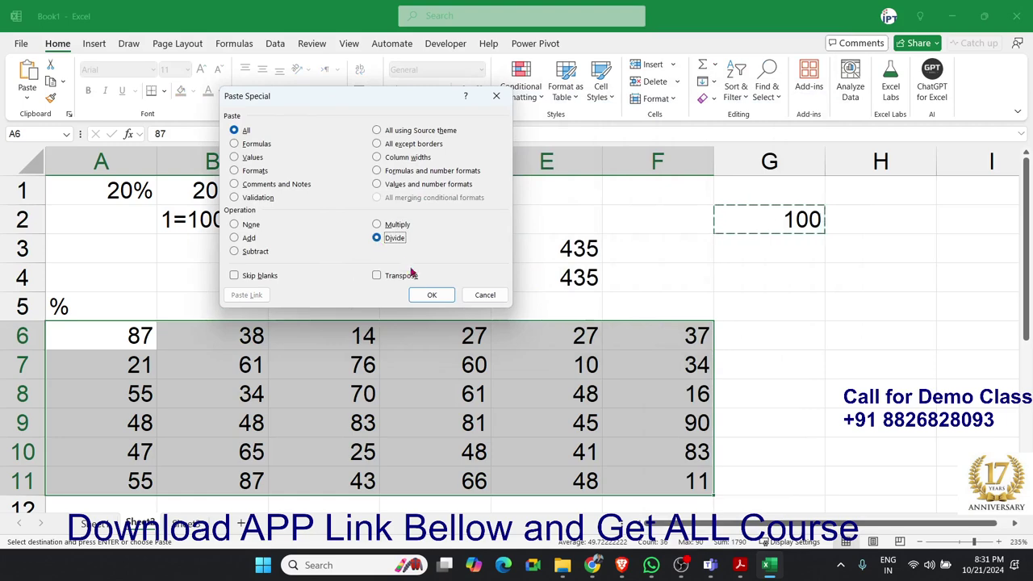
{"action": "left_click", "coordinate": [431, 294]}
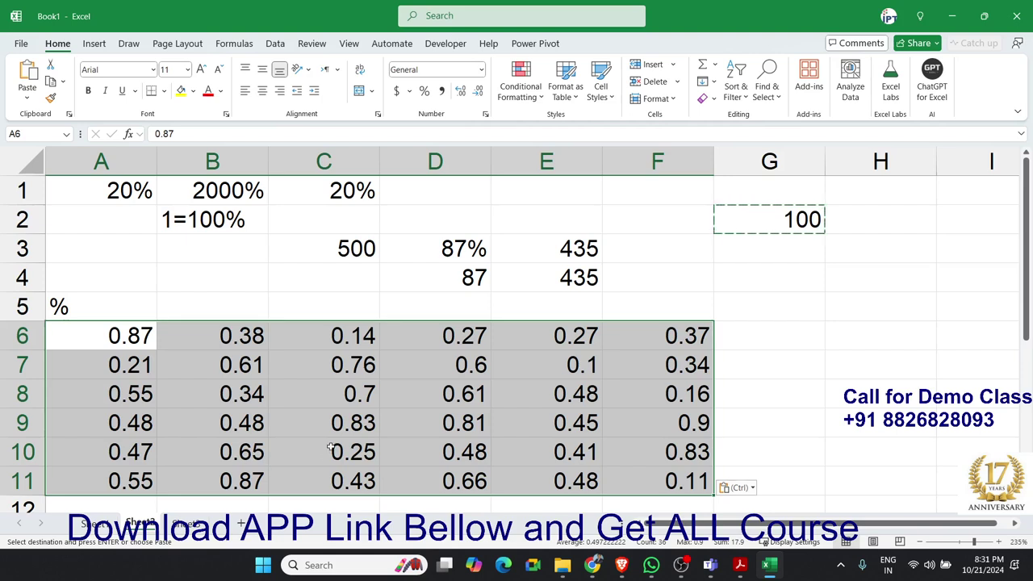
- Apply Percent Style to A6:F11, glance at Sheet1, then select F6:G9
{"action": "left_click", "coordinate": [425, 92]}
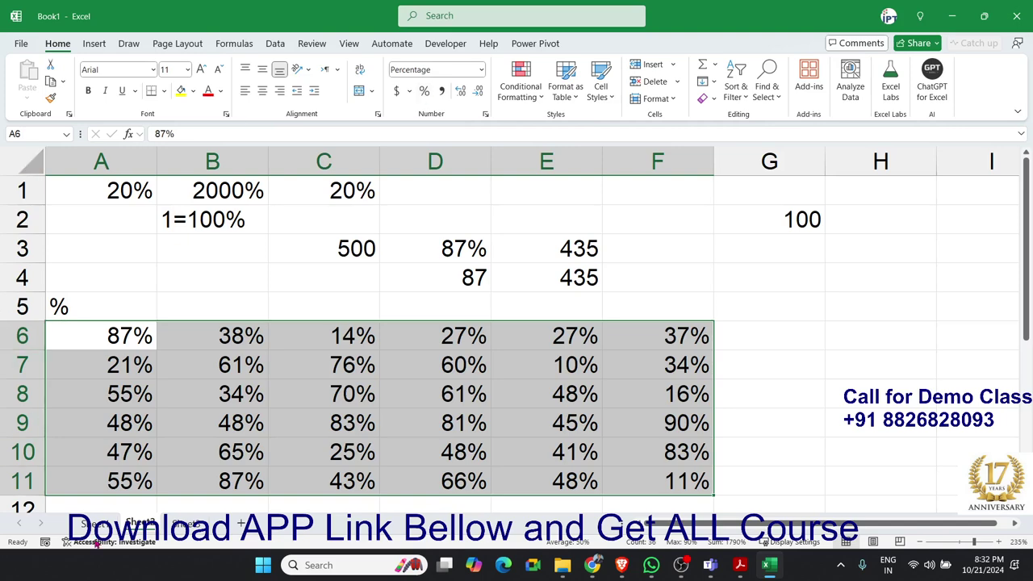
{"action": "left_click", "coordinate": [93, 523]}
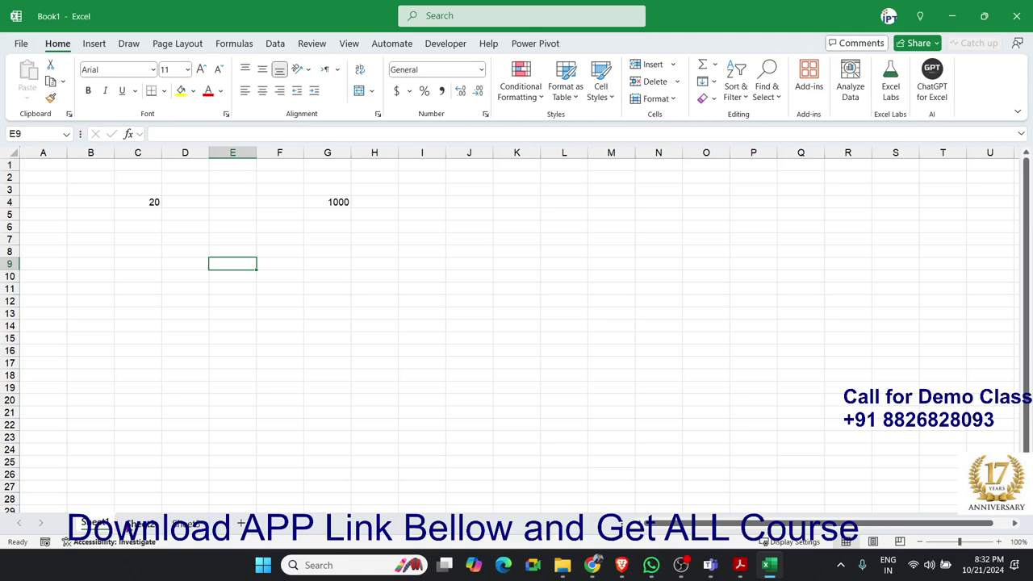
{"action": "left_click", "coordinate": [139, 523]}
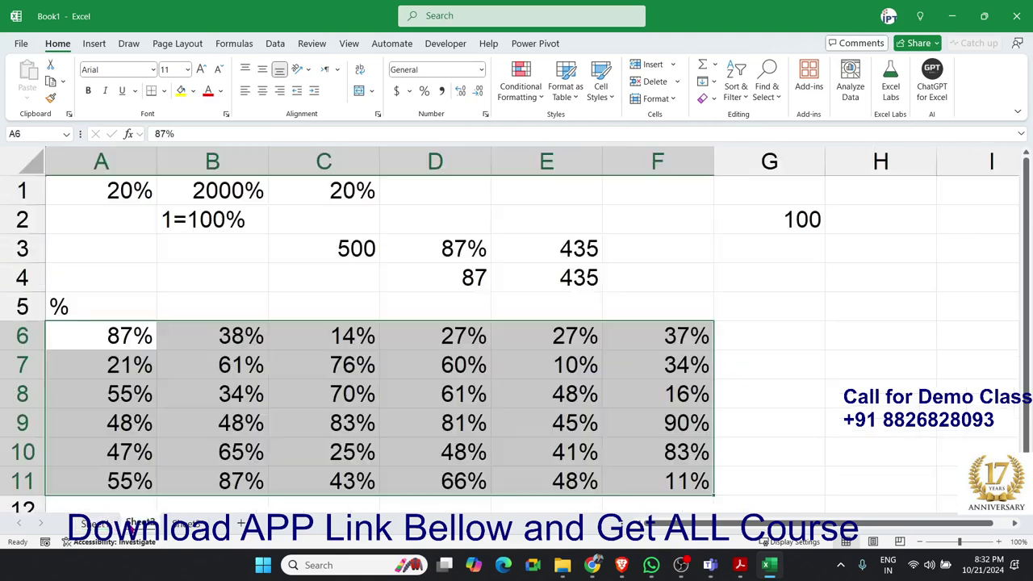
{"action": "left_click", "coordinate": [618, 269]}
{"action": "left_click_drag", "start_coordinate": [767, 423], "coordinate": [605, 340]}
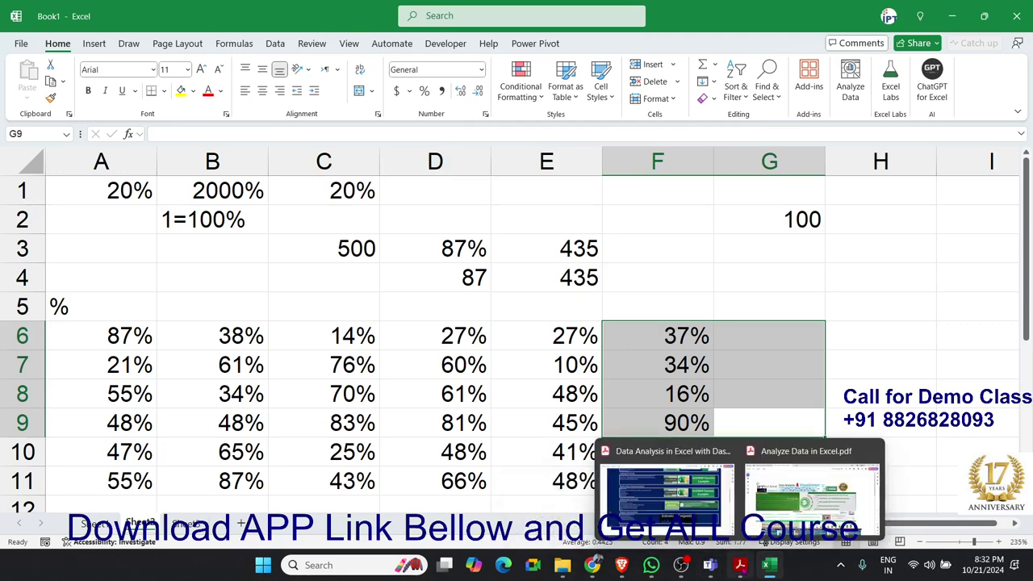
{"action": "left_click", "coordinate": [741, 565]}
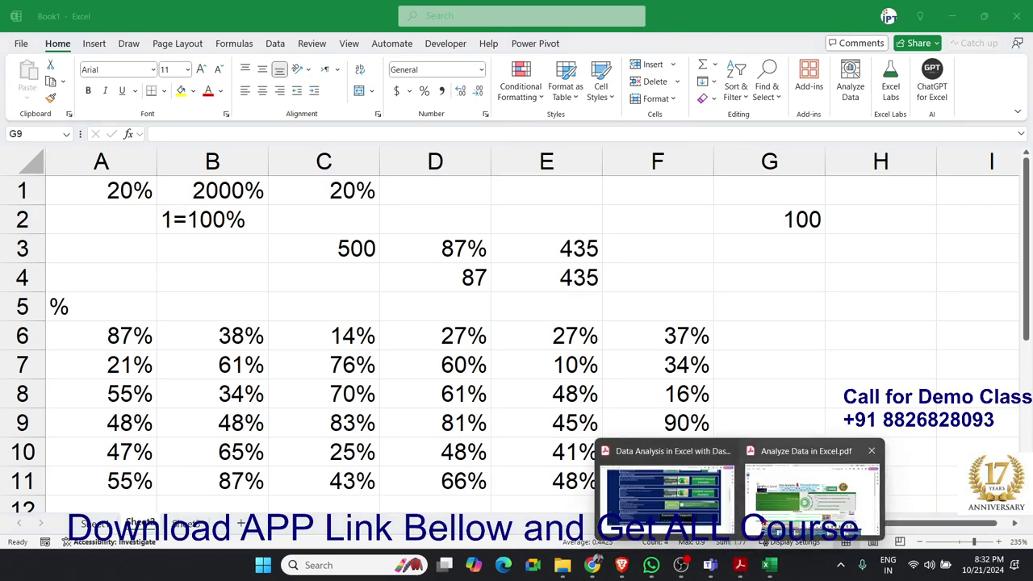
{"action": "left_click", "coordinate": [812, 492]}
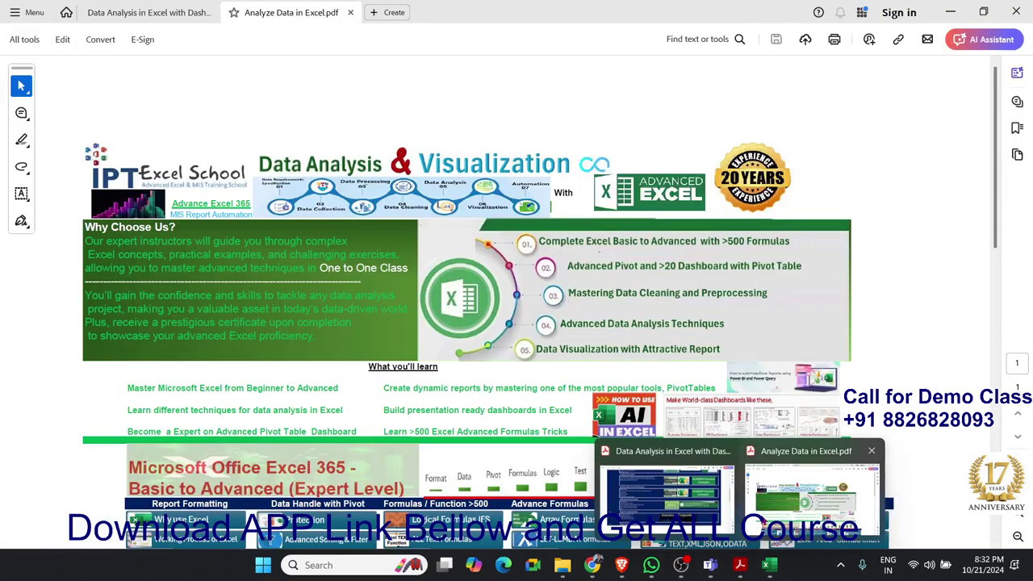
{"action": "left_click", "coordinate": [182, 12]}
{"action": "scroll", "coordinate": [230, 165], "scroll_direction": "up", "scroll_amount": 5}
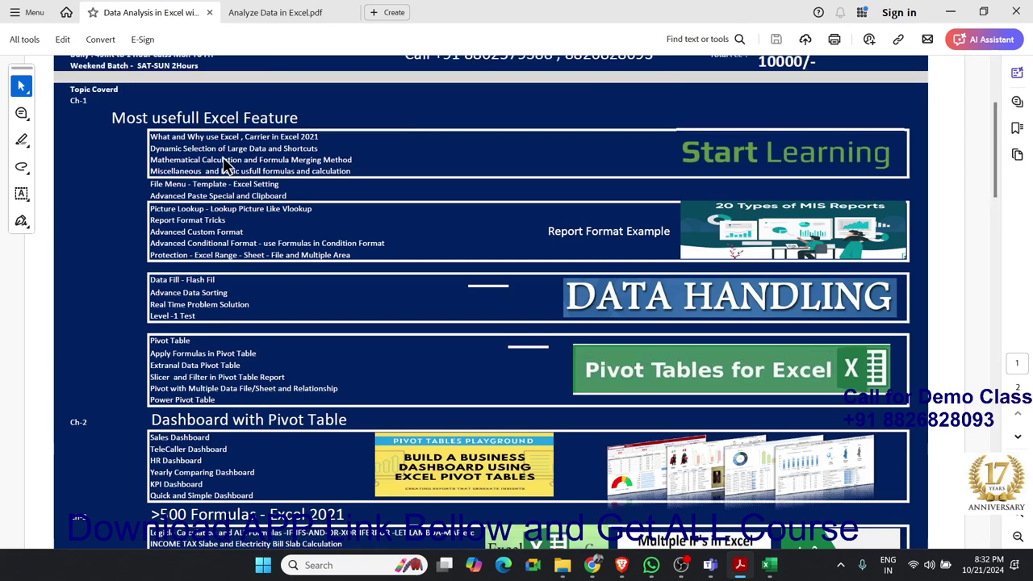
{"action": "scroll", "coordinate": [231, 166], "scroll_direction": "up", "scroll_amount": 5}
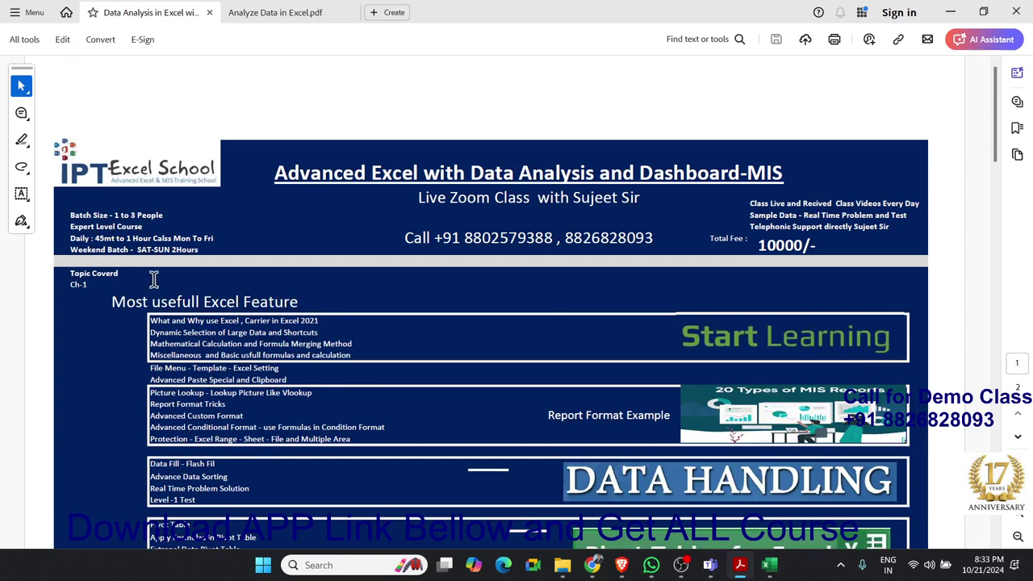
{"action": "scroll", "coordinate": [151, 280], "scroll_direction": "down", "scroll_amount": 1}
{"action": "scroll", "coordinate": [154, 278], "scroll_direction": "down", "scroll_amount": 1}
{"action": "scroll", "coordinate": [155, 274], "scroll_direction": "down", "scroll_amount": 1}
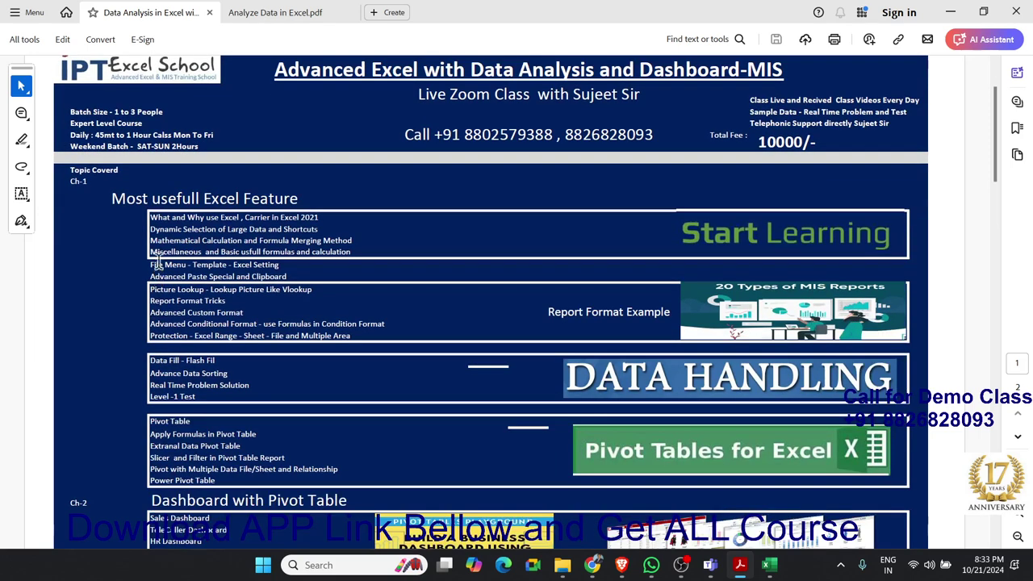
{"action": "left_click_drag", "start_coordinate": [127, 202], "coordinate": [255, 277]}
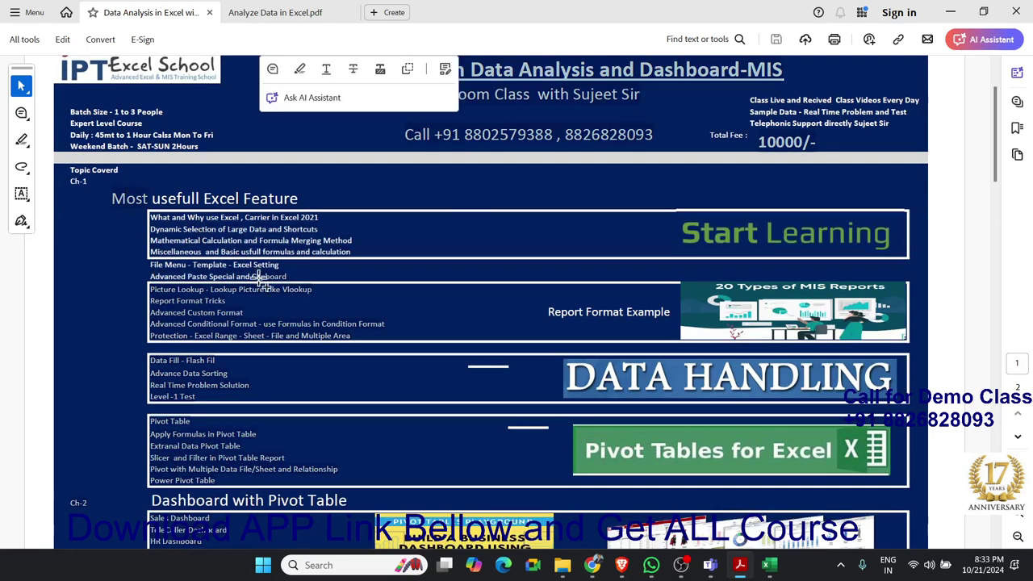
{"action": "scroll", "coordinate": [255, 279], "scroll_direction": "down", "scroll_amount": 1}
{"action": "scroll", "coordinate": [257, 287], "scroll_direction": "down", "scroll_amount": 1}
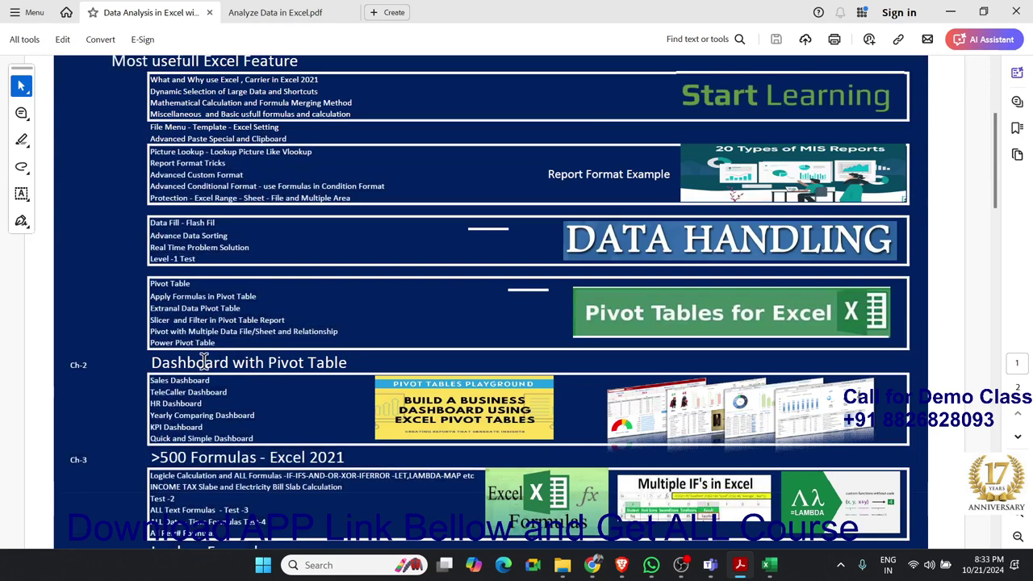
{"action": "double_click", "coordinate": [276, 364]}
{"action": "left_click_drag", "start_coordinate": [276, 365], "coordinate": [353, 364]}
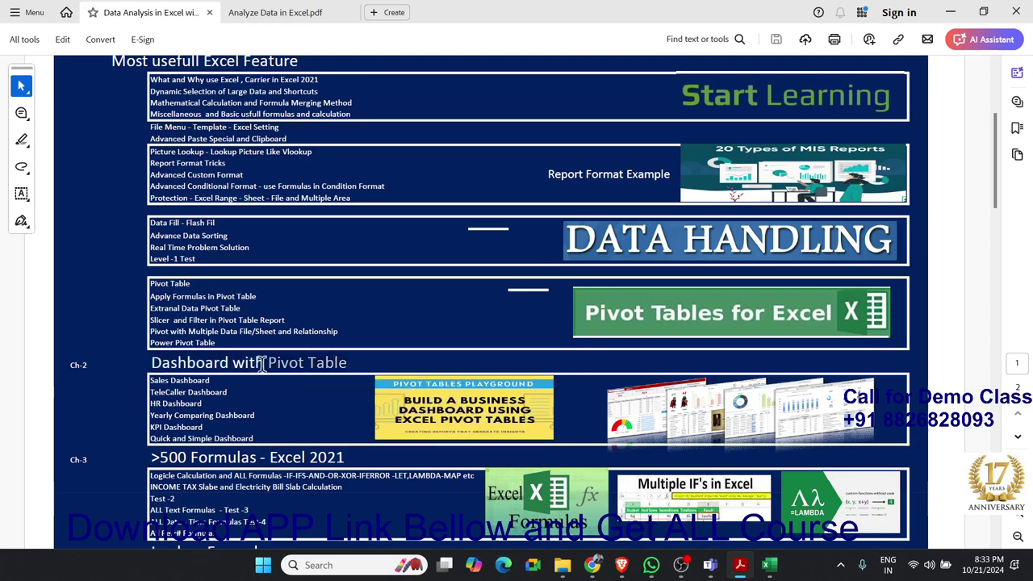
{"action": "left_click_drag", "start_coordinate": [263, 364], "coordinate": [152, 364]}
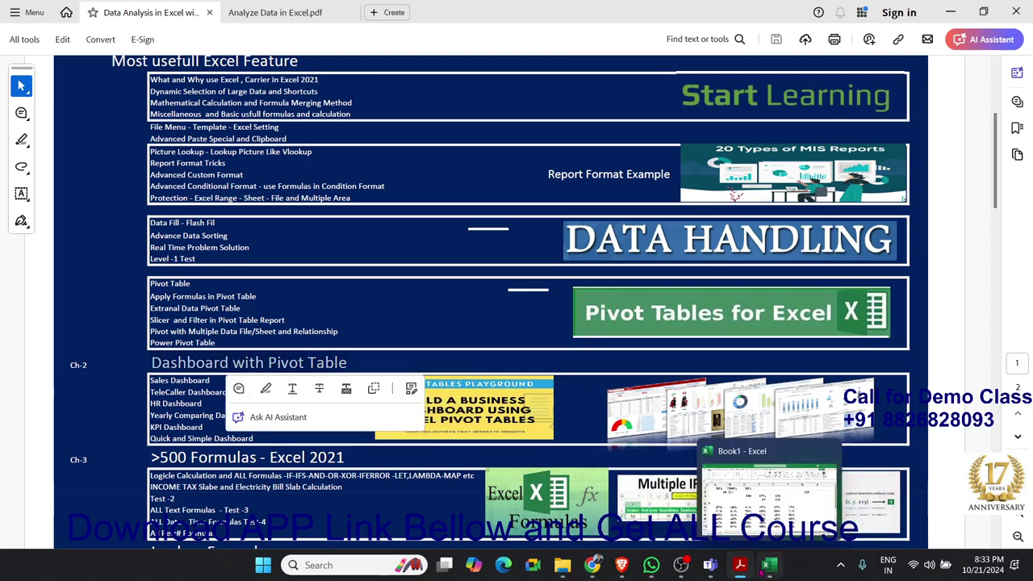
{"action": "left_click", "coordinate": [768, 497]}
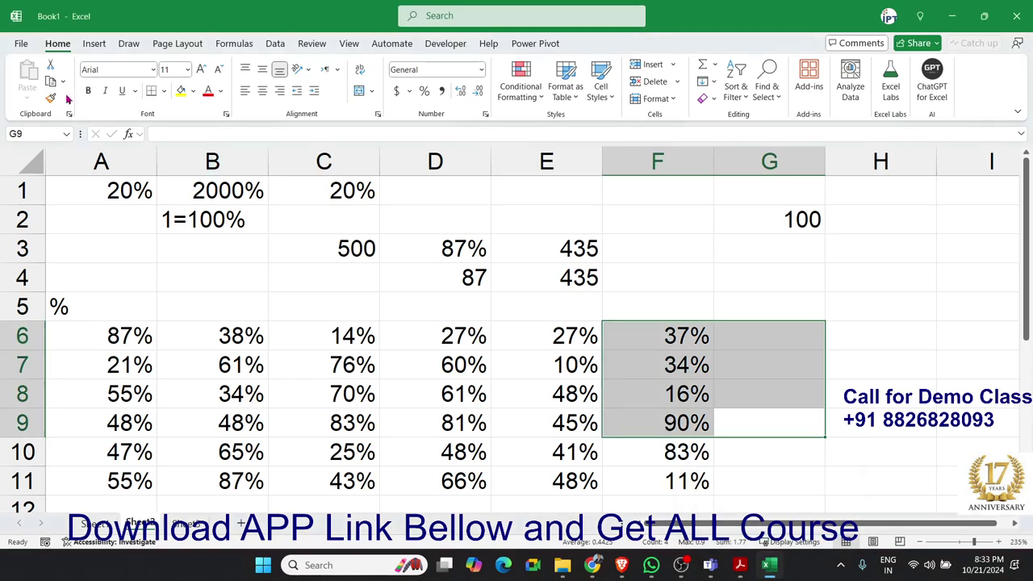
- Open the Day - 23 Dashboard Pivot 03 Complete workbook from recent files
{"action": "left_click", "coordinate": [24, 45]}
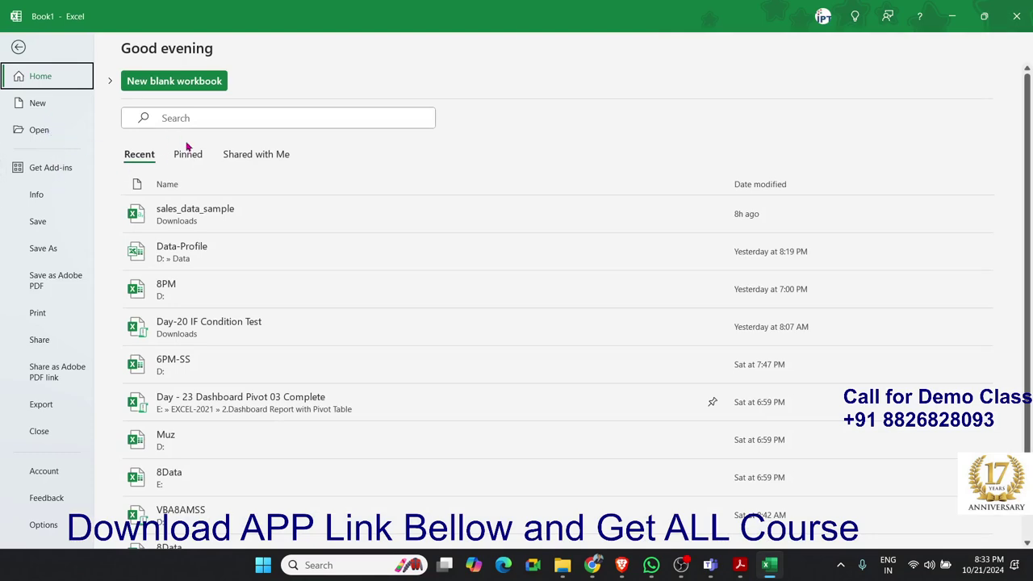
{"action": "scroll", "coordinate": [235, 311], "scroll_direction": "down", "scroll_amount": 1}
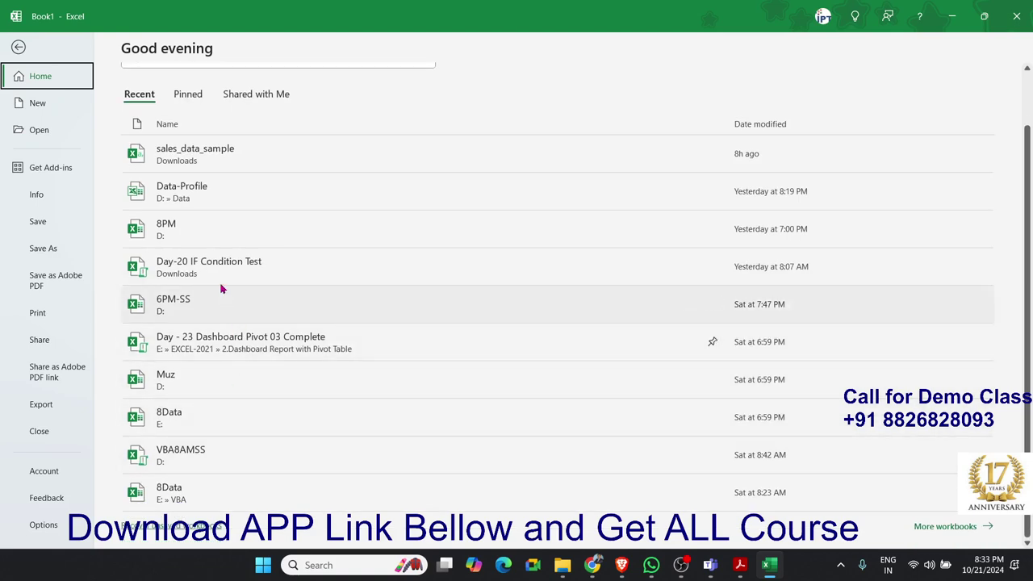
{"action": "left_click", "coordinate": [218, 350]}
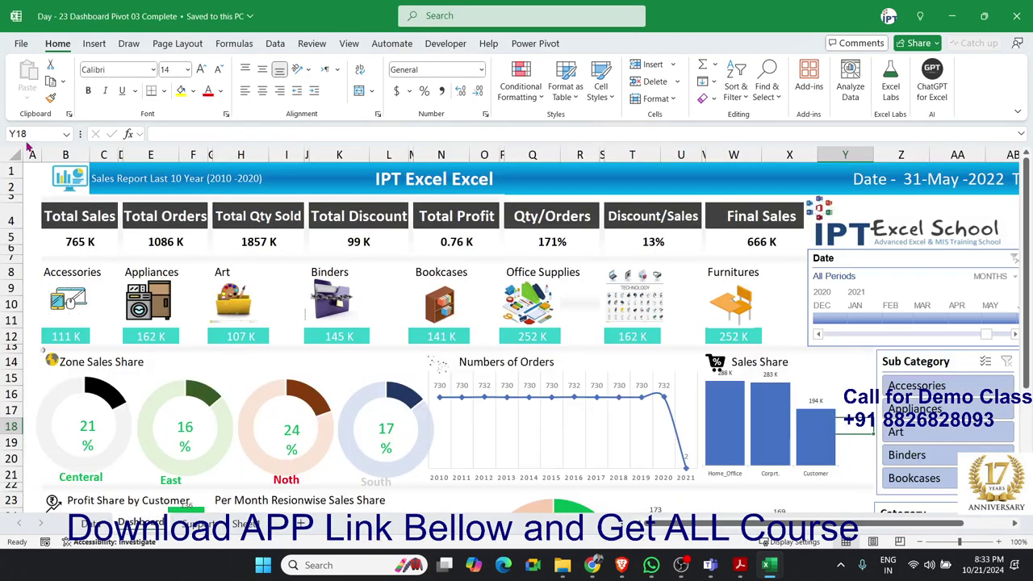
- Search for 'dash' and open the Dashboard-11 workbook
{"action": "left_click", "coordinate": [34, 44]}
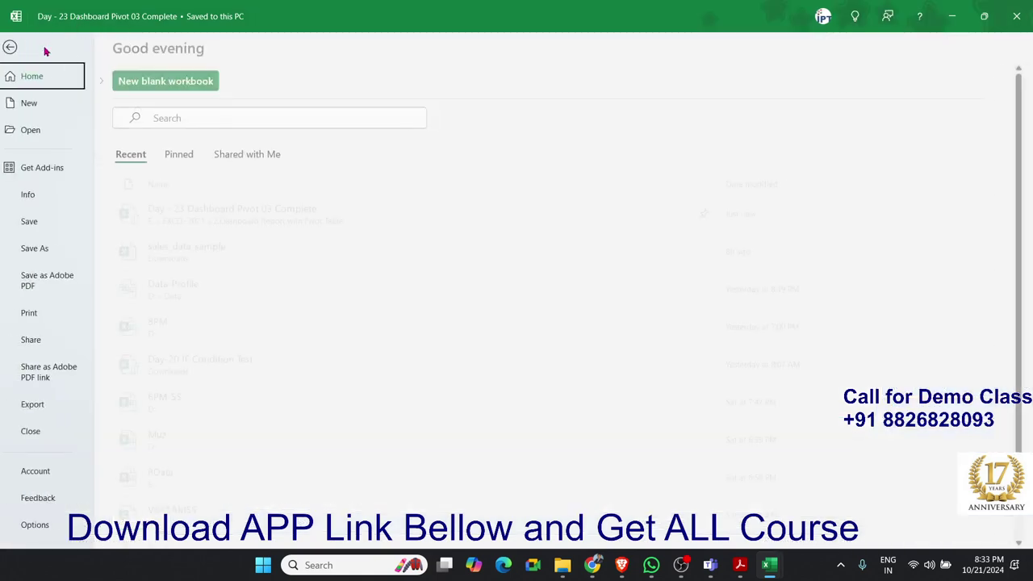
{"action": "left_click", "coordinate": [209, 114]}
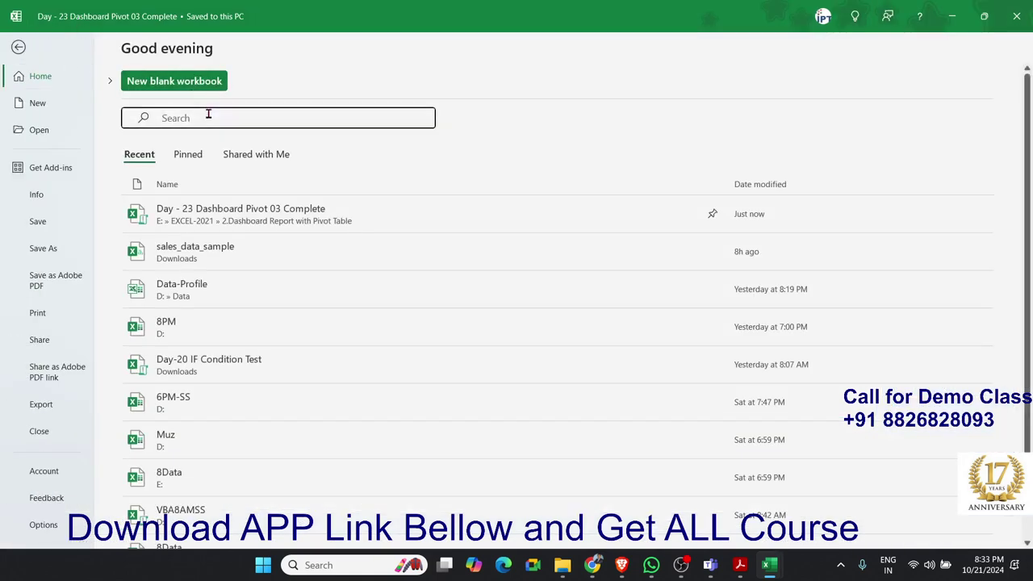
{"action": "type", "text": "dash"}
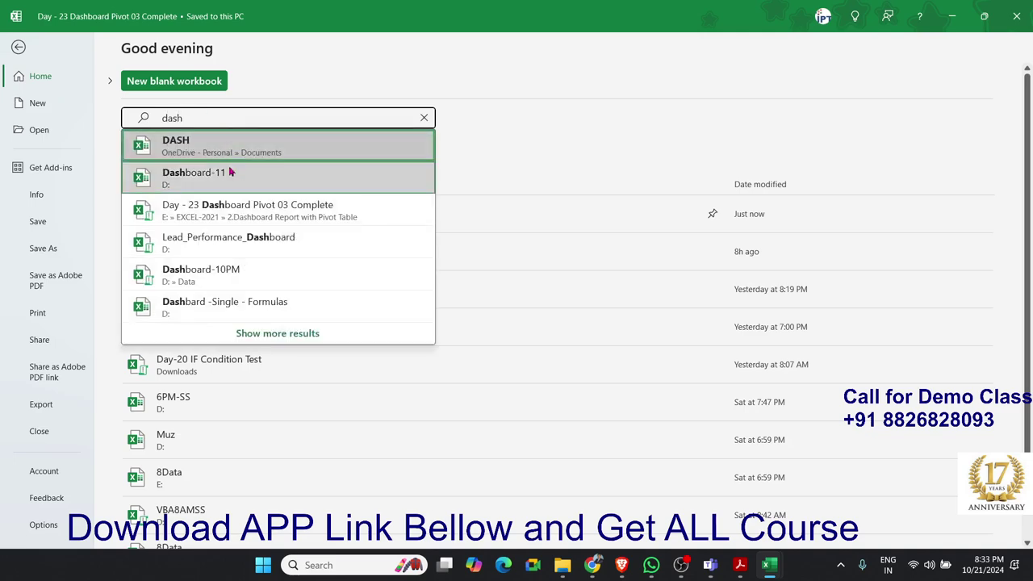
{"action": "left_click", "coordinate": [228, 166]}
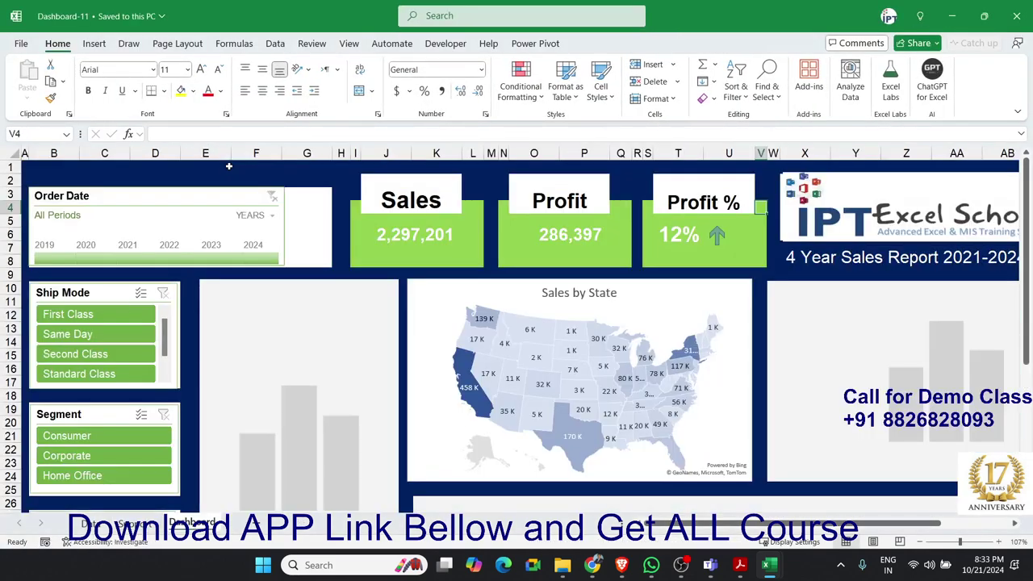
{"action": "scroll", "coordinate": [141, 293], "scroll_direction": "down", "scroll_amount": 3}
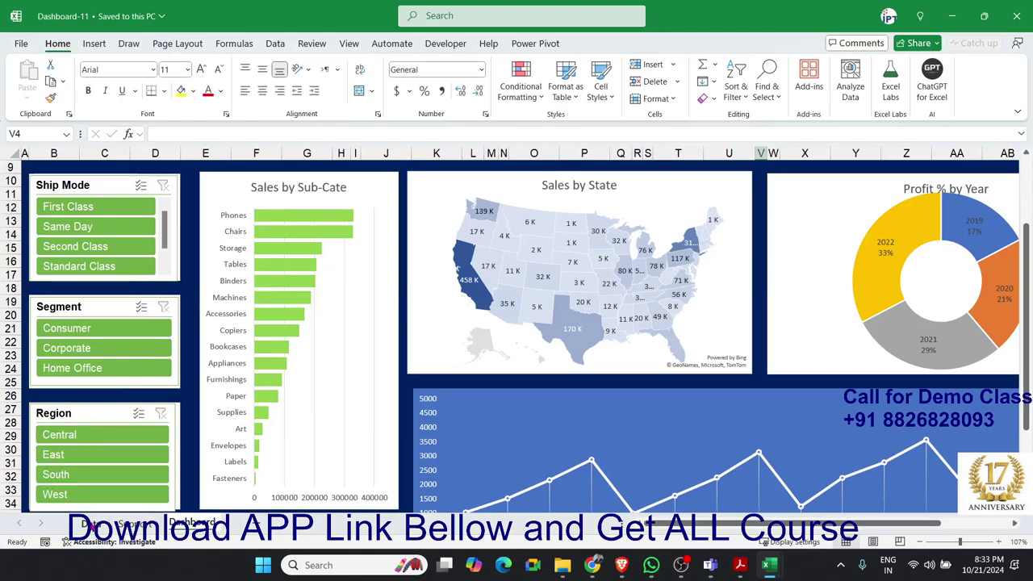
- Check Dashboard-11's data sheet, filter it to Consumer, then return to Day - 23
{"action": "left_click", "coordinate": [95, 523]}
{"action": "left_click", "coordinate": [180, 526]}
{"action": "scroll", "coordinate": [90, 420], "scroll_direction": "up", "scroll_amount": 3}
{"action": "scroll", "coordinate": [101, 418], "scroll_direction": "down", "scroll_amount": 1}
{"action": "scroll", "coordinate": [109, 418], "scroll_direction": "down", "scroll_amount": 1}
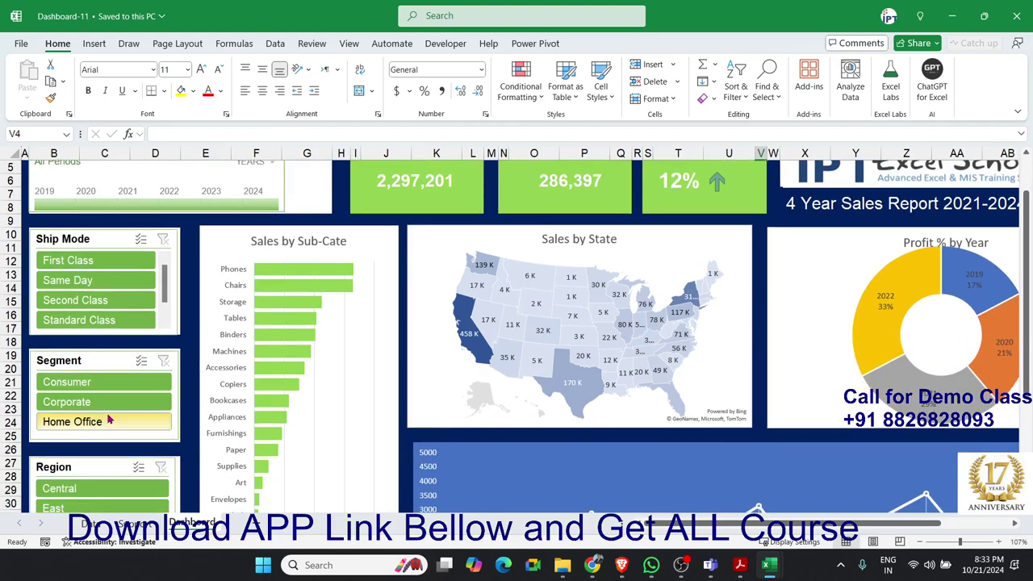
{"action": "left_click", "coordinate": [96, 385]}
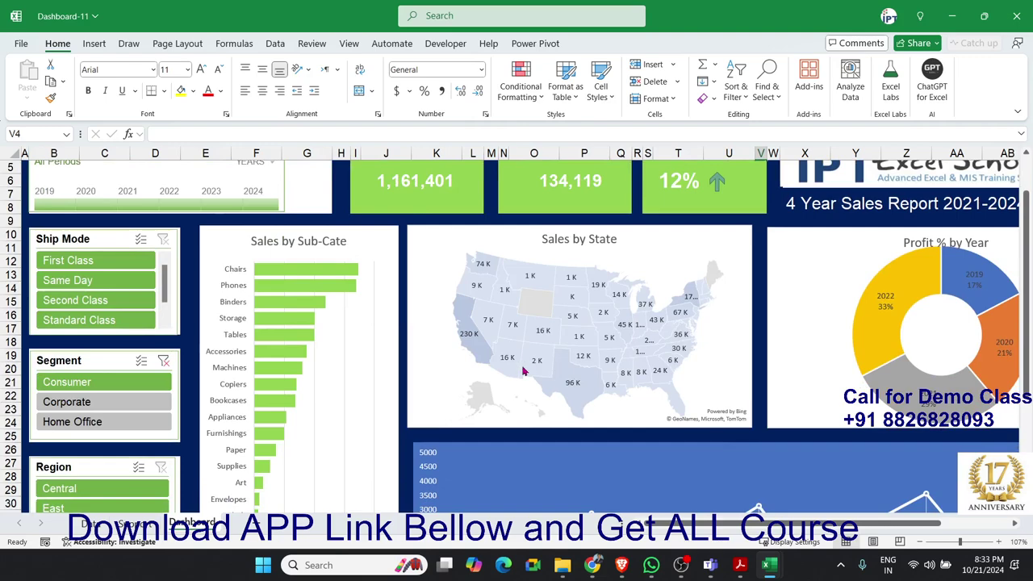
{"action": "mouse_move", "coordinate": [769, 565]}
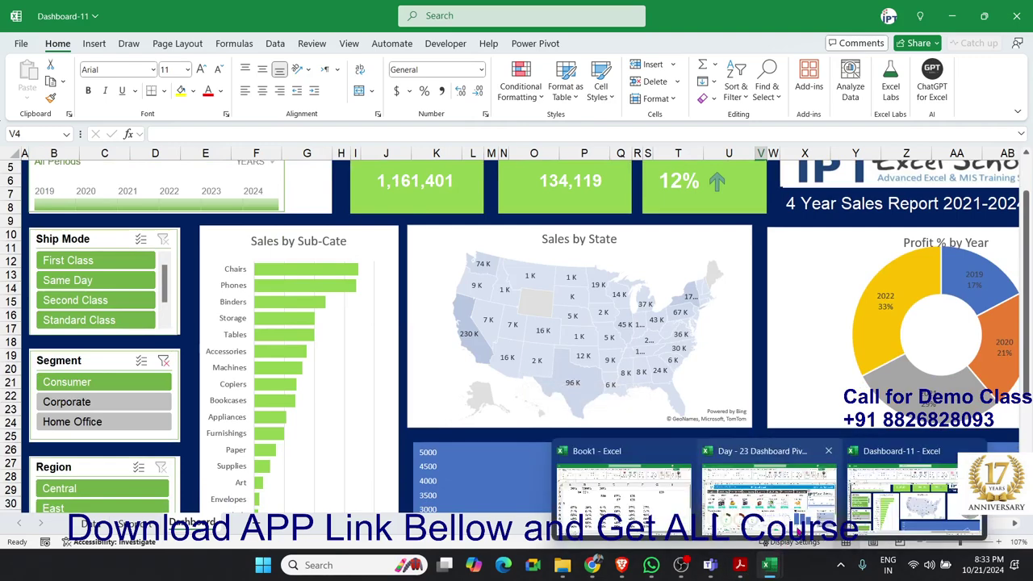
{"action": "left_click", "coordinate": [769, 488]}
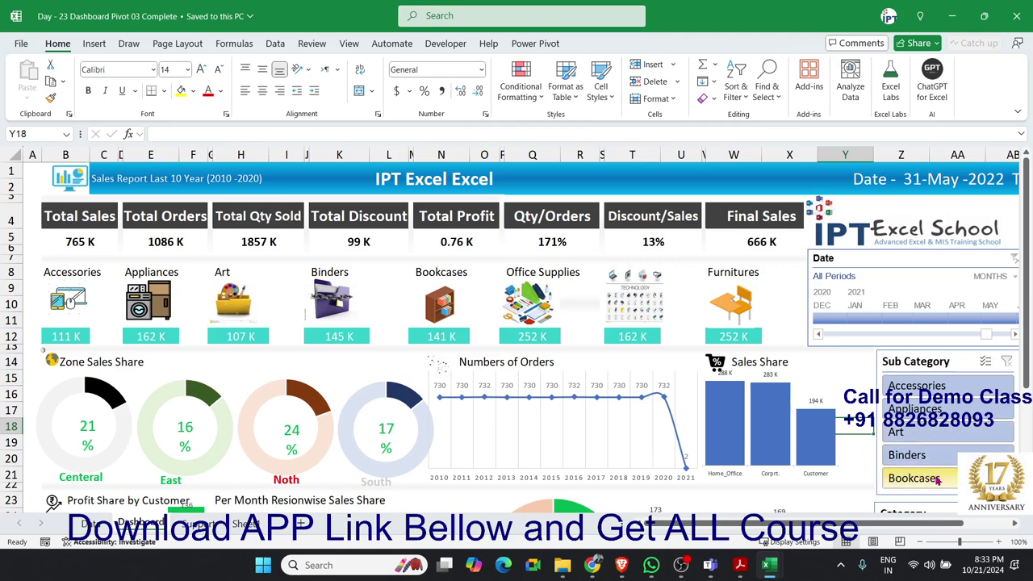
- Filter the dashboard to Bookcases and inspect the Total Sales formula in B5
{"action": "left_click", "coordinate": [913, 478]}
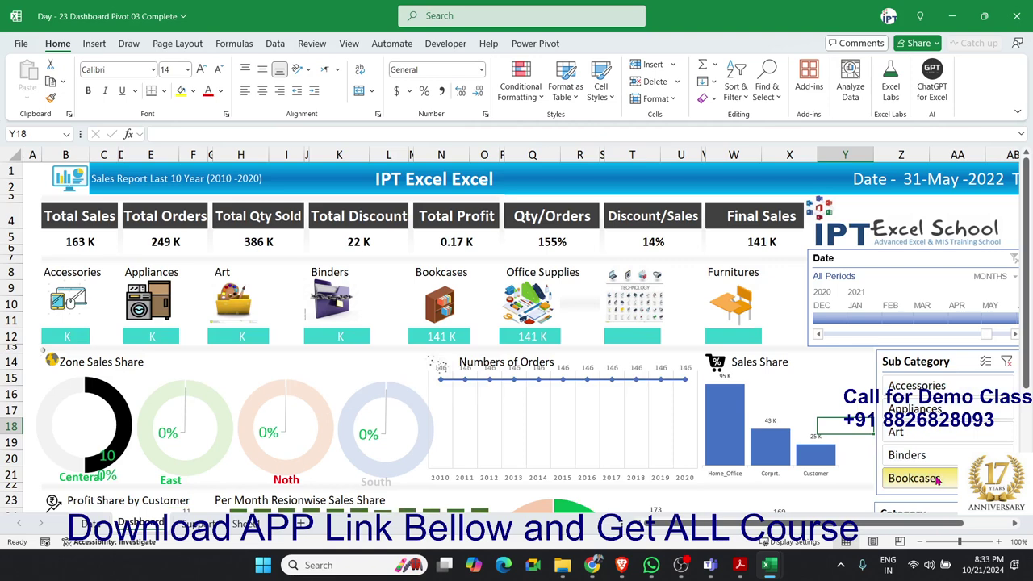
{"action": "left_click", "coordinate": [1007, 362]}
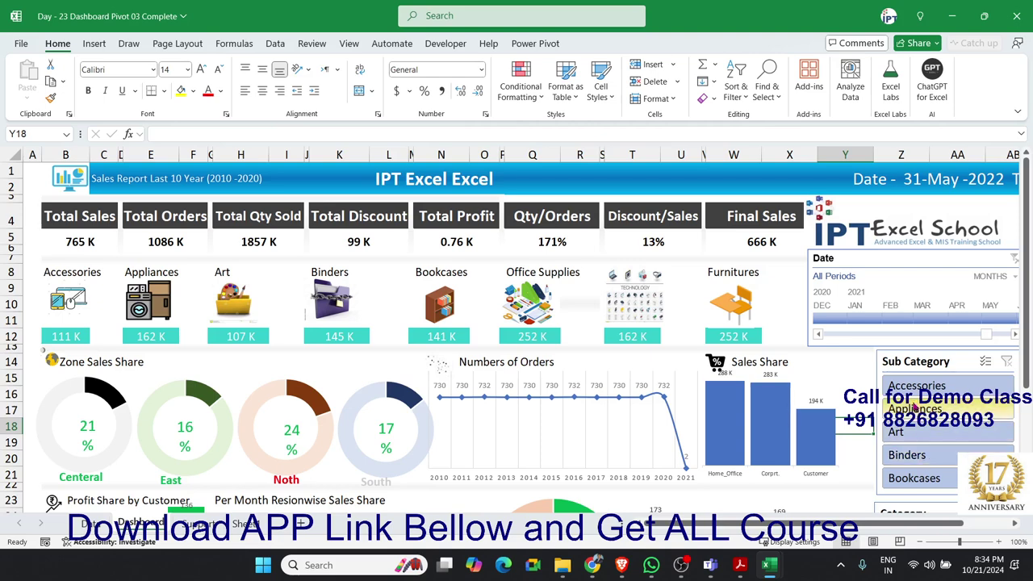
{"action": "left_click", "coordinate": [916, 479]}
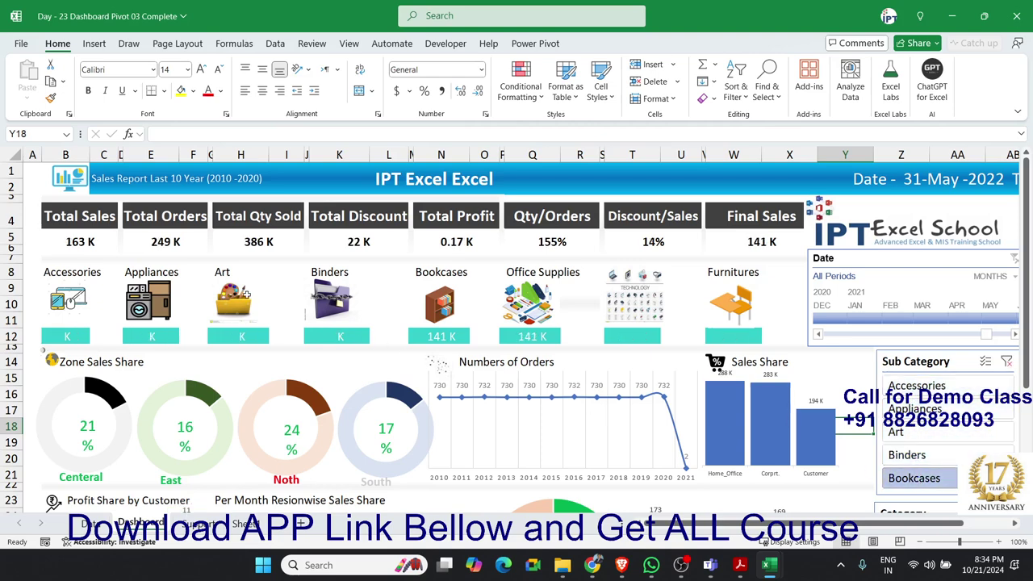
{"action": "left_click", "coordinate": [71, 248]}
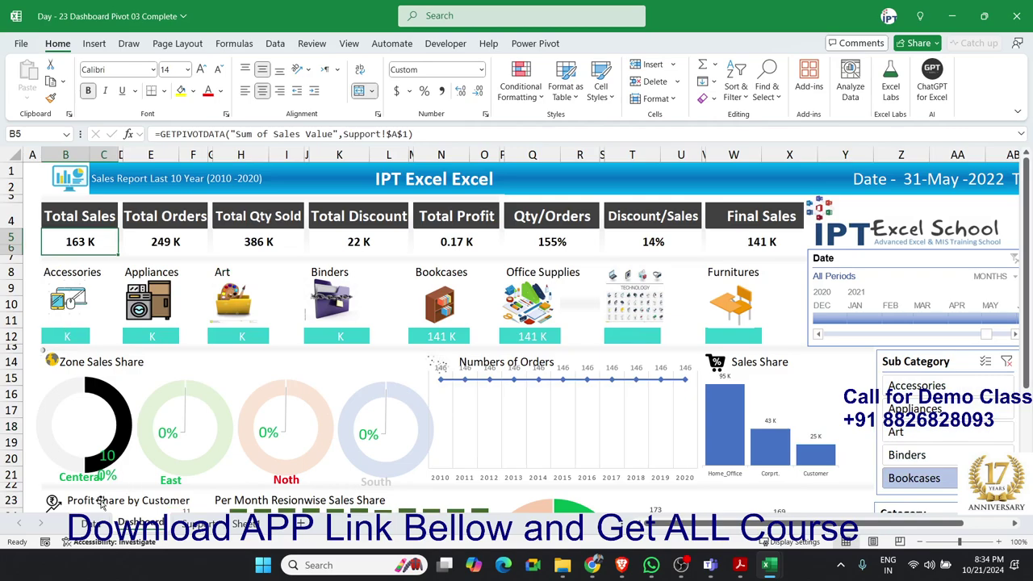
- Review the Data and Support sheets, then close the workbook
{"action": "left_click", "coordinate": [92, 525]}
{"action": "left_click", "coordinate": [139, 525]}
{"action": "left_click", "coordinate": [92, 525]}
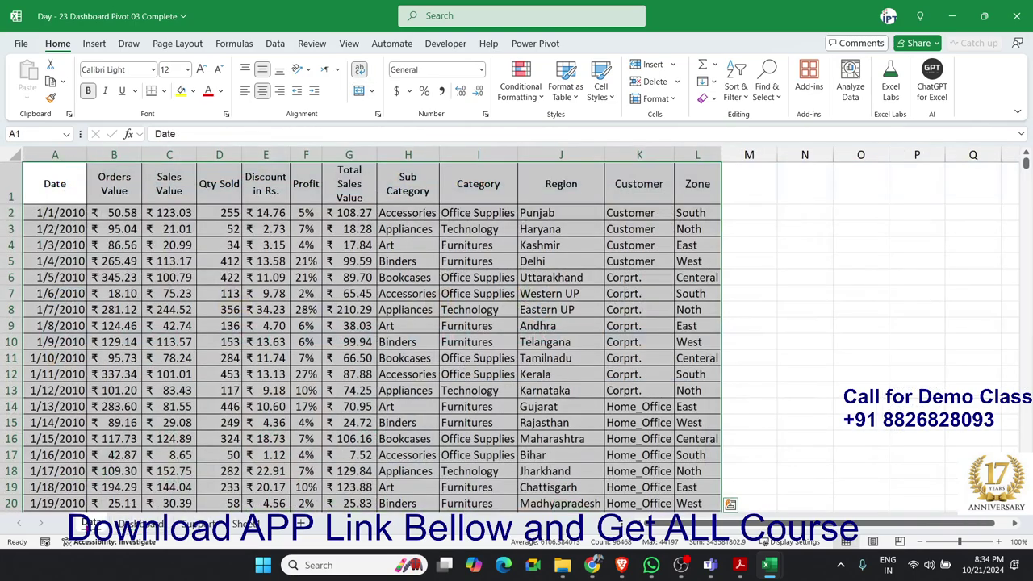
{"action": "left_click", "coordinate": [184, 526]}
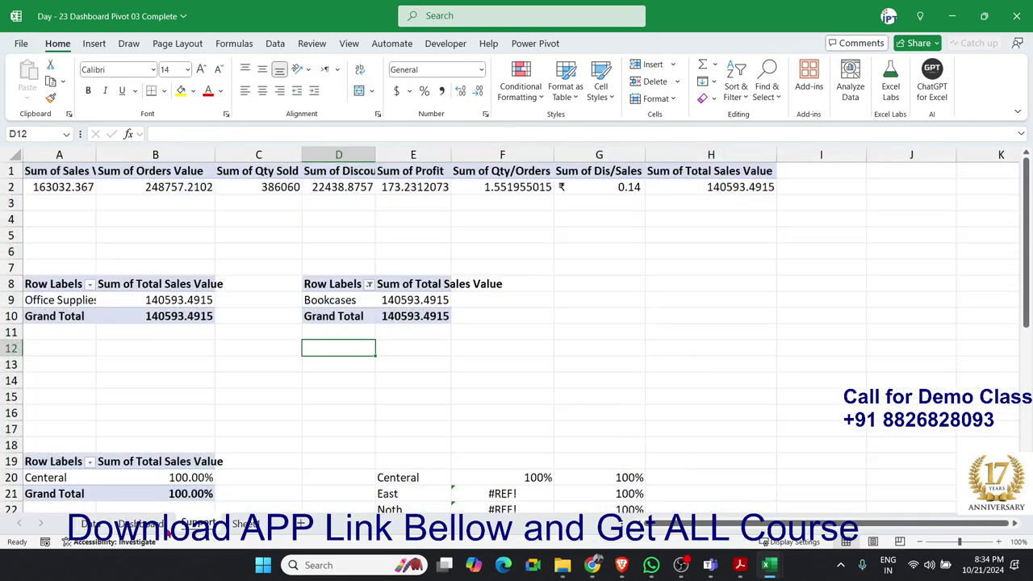
{"action": "left_click", "coordinate": [148, 525]}
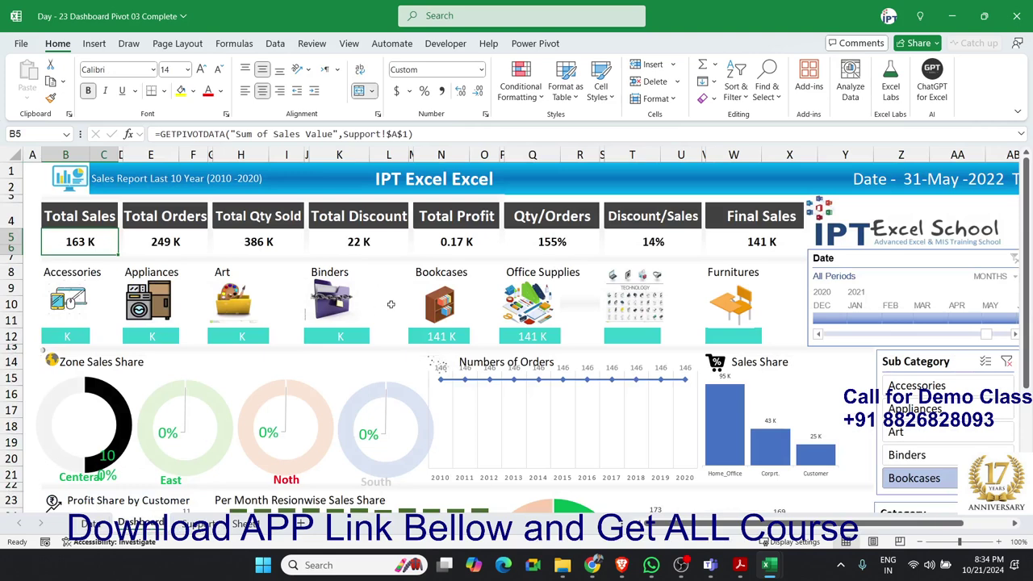
{"action": "left_click", "coordinate": [1016, 15]}
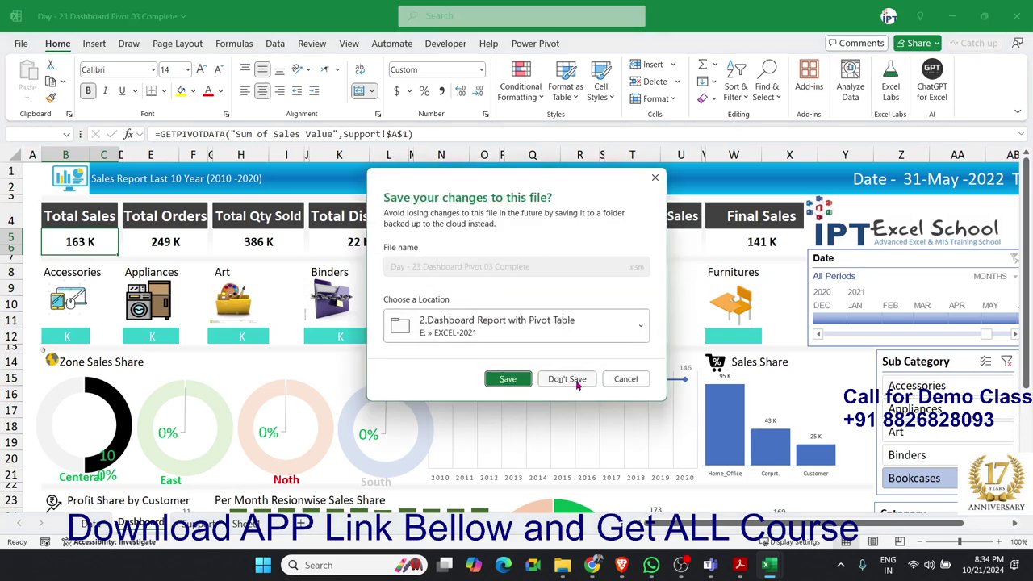
- Discard changes to Day - 23, then view Dashboard-11's Support sheet
{"action": "left_click", "coordinate": [577, 381]}
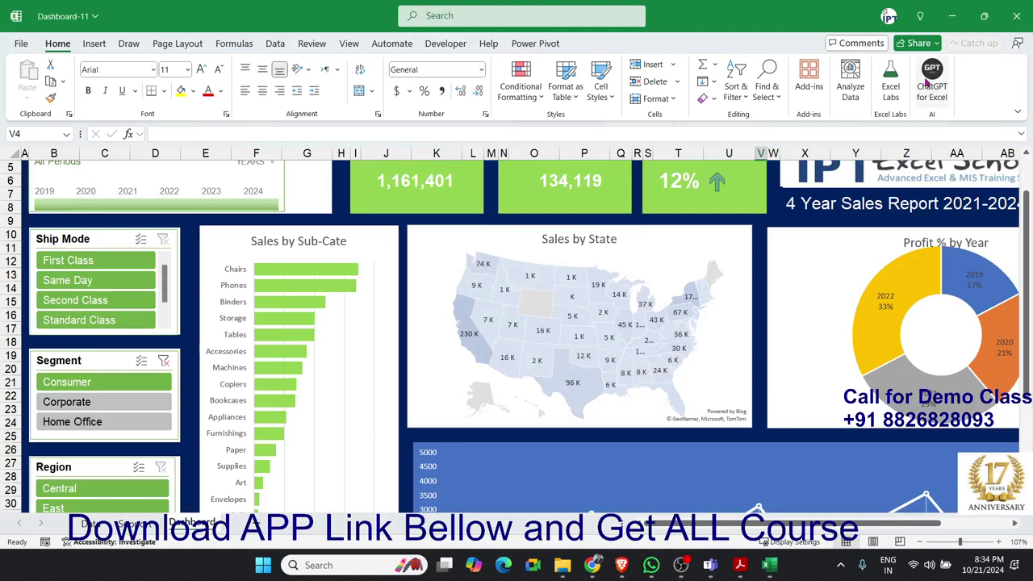
{"action": "left_click", "coordinate": [137, 525]}
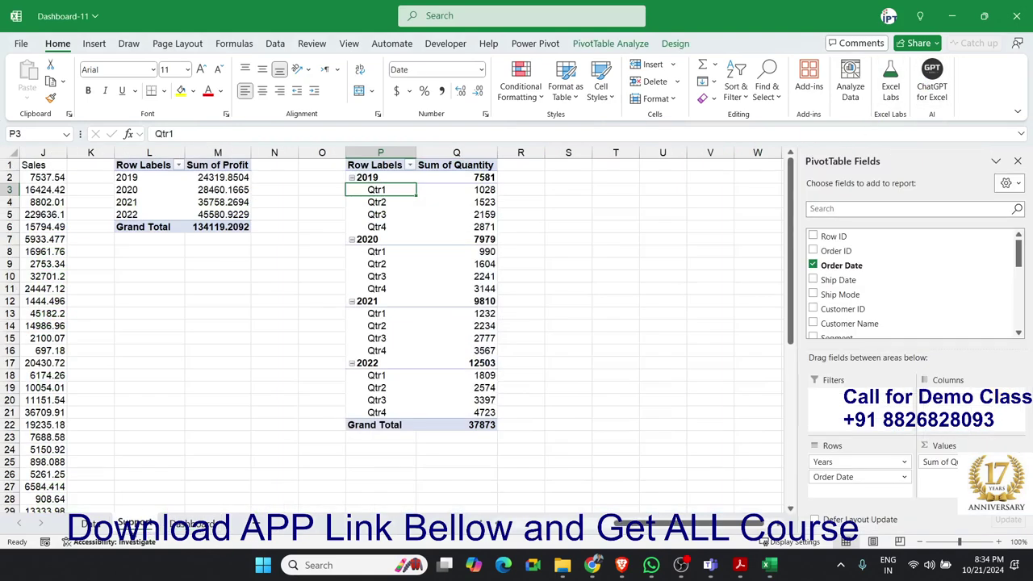
{"action": "left_click", "coordinate": [192, 525]}
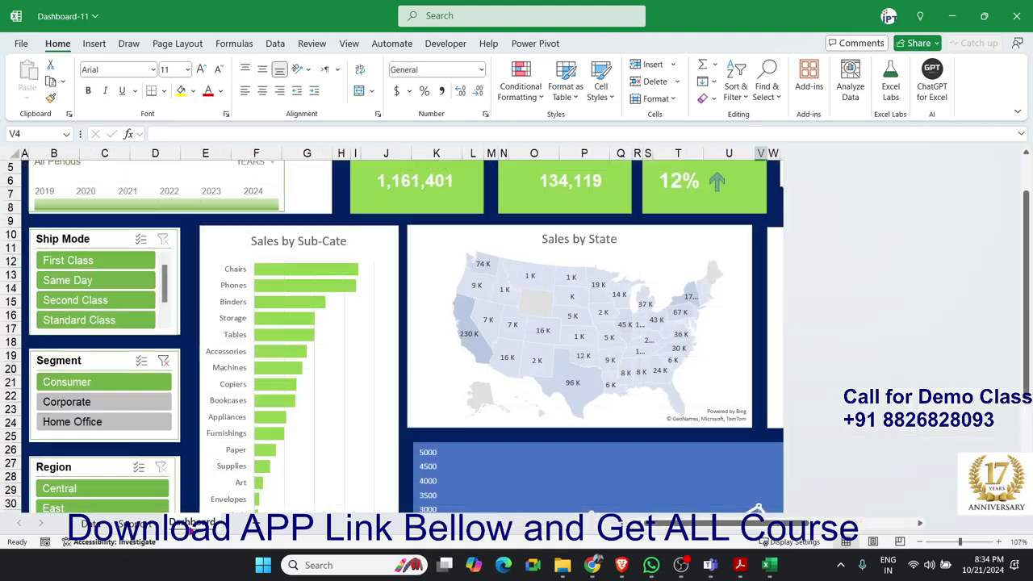
- Close Dashboard-11 without saving, deselect F6:G9, and preview the open PDFs
{"action": "left_click", "coordinate": [1016, 16]}
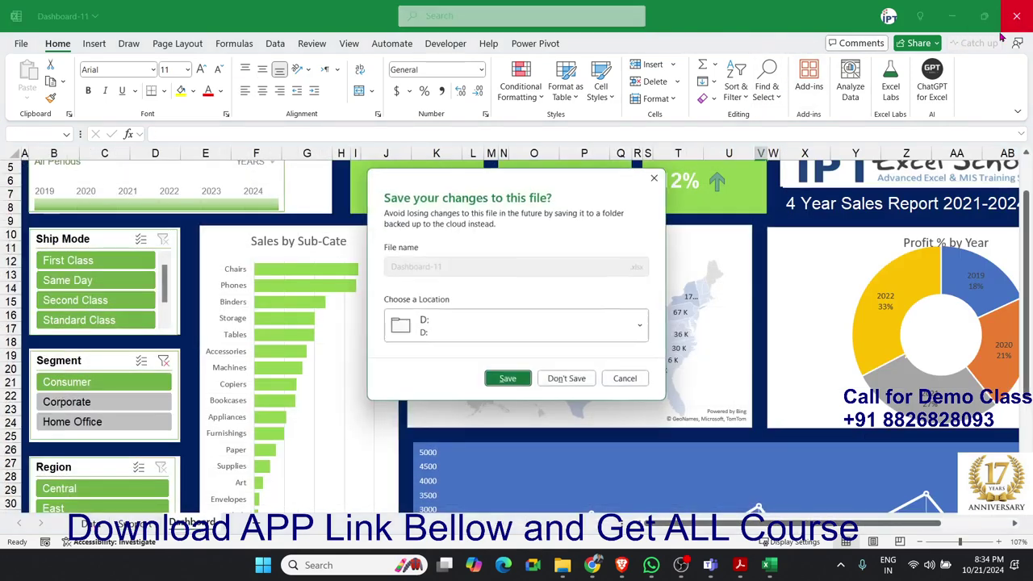
{"action": "left_click", "coordinate": [568, 380]}
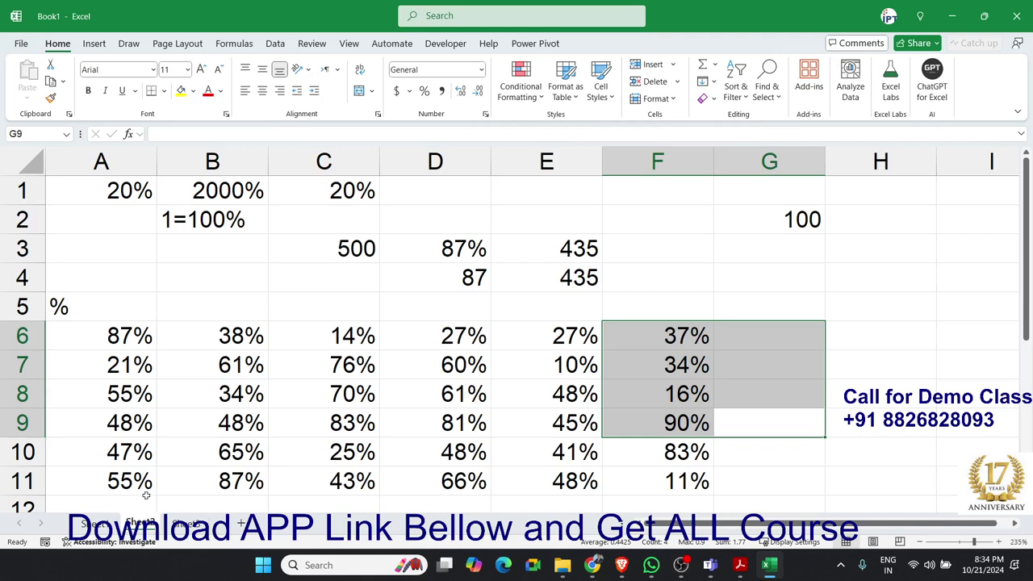
{"action": "left_click", "coordinate": [216, 429]}
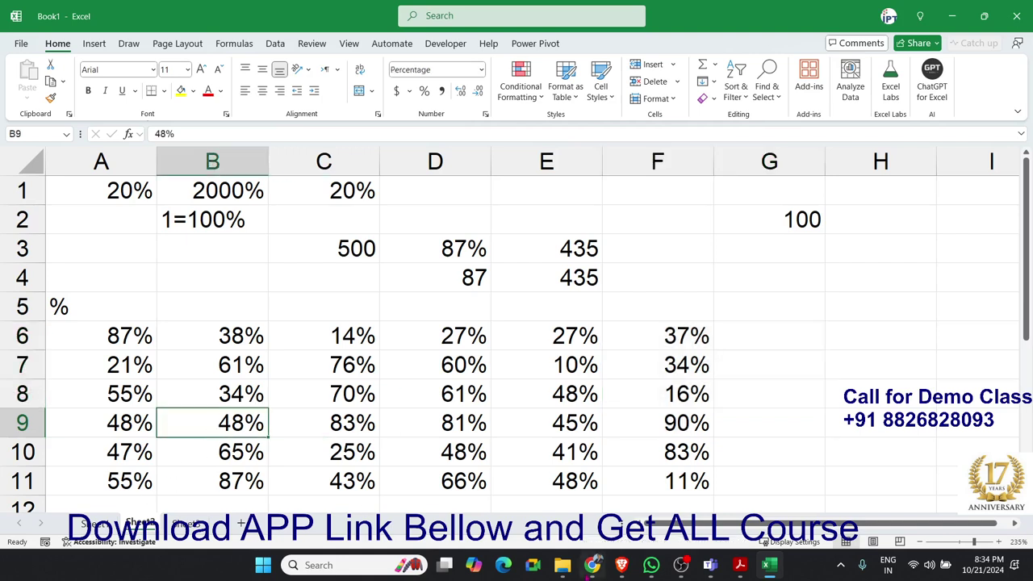
{"action": "left_click", "coordinate": [740, 565]}
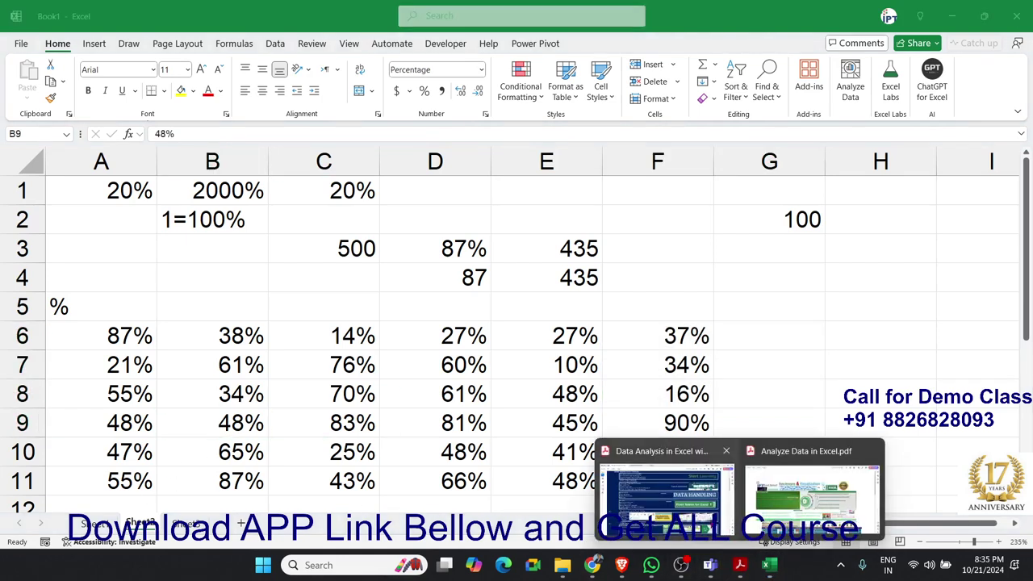
- Switch to the course brochure PDF and scroll down through it
{"action": "left_click", "coordinate": [667, 488]}
{"action": "scroll", "coordinate": [378, 474], "scroll_direction": "down", "scroll_amount": 2}
{"action": "scroll", "coordinate": [377, 474], "scroll_direction": "down", "scroll_amount": 1}
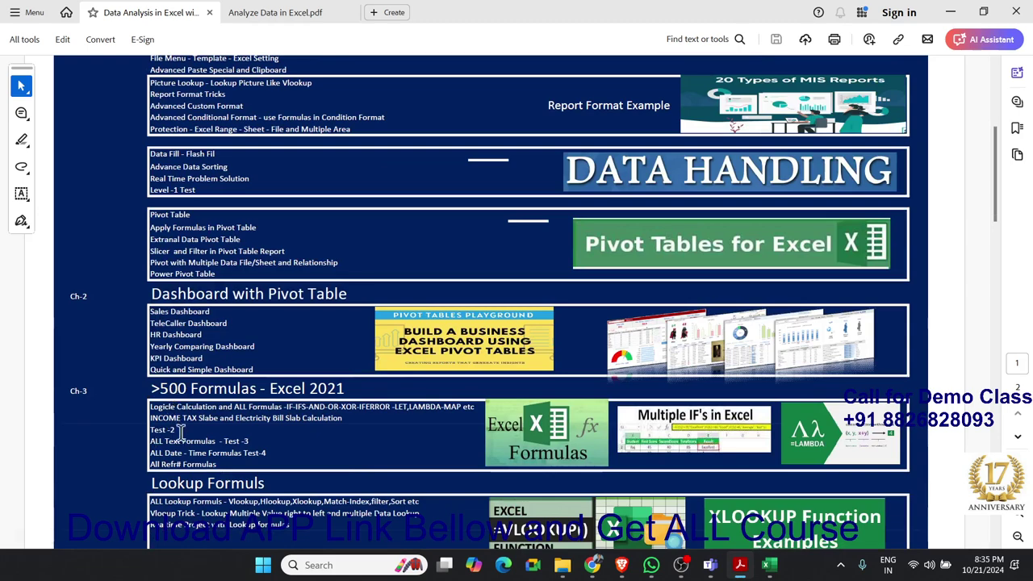
{"action": "scroll", "coordinate": [181, 428], "scroll_direction": "down", "scroll_amount": 2}
{"action": "scroll", "coordinate": [180, 426], "scroll_direction": "down", "scroll_amount": 3}
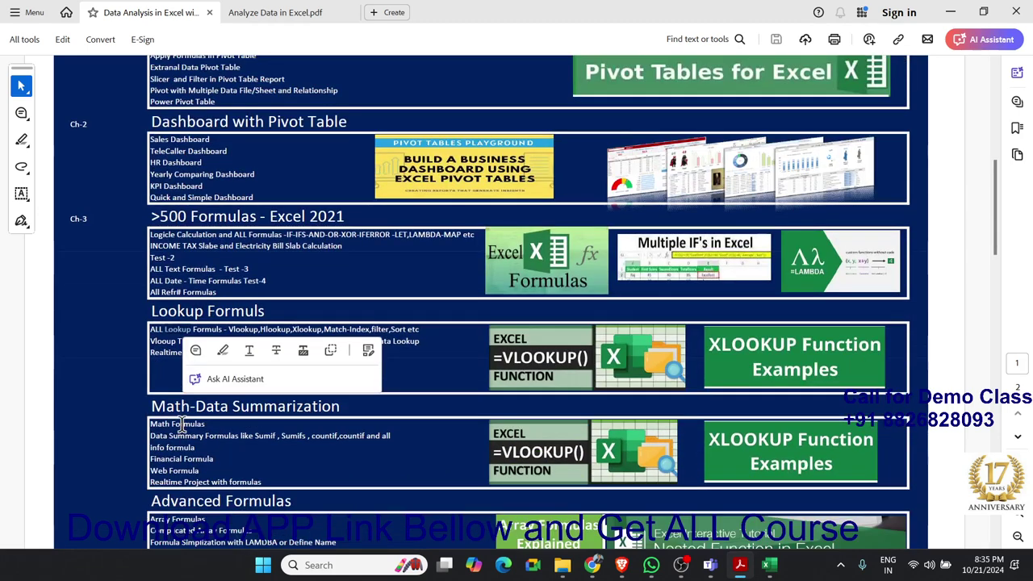
{"action": "scroll", "coordinate": [181, 426], "scroll_direction": "down", "scroll_amount": 2}
{"action": "scroll", "coordinate": [182, 426], "scroll_direction": "down", "scroll_amount": 3}
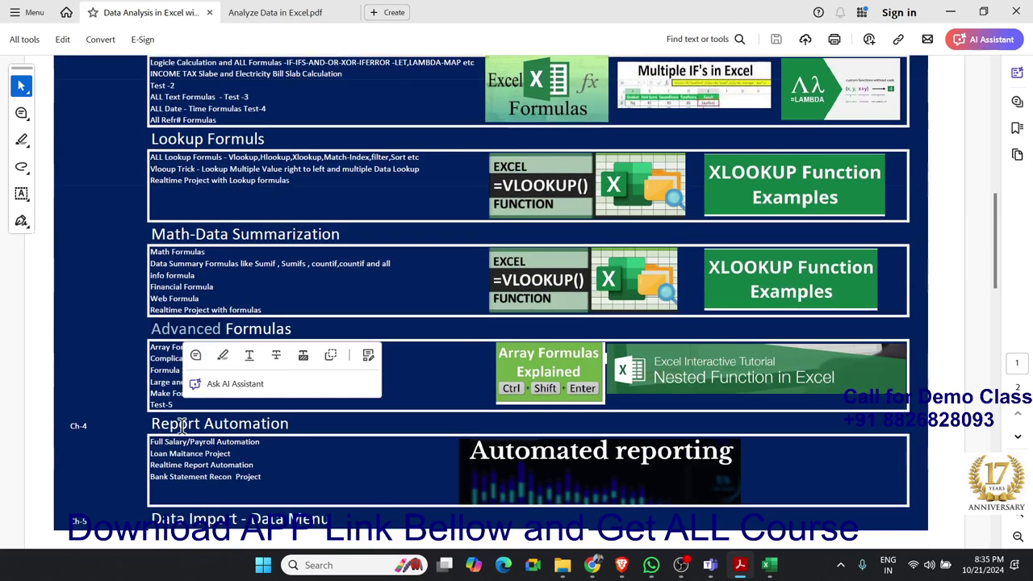
{"action": "scroll", "coordinate": [181, 427], "scroll_direction": "down", "scroll_amount": 2}
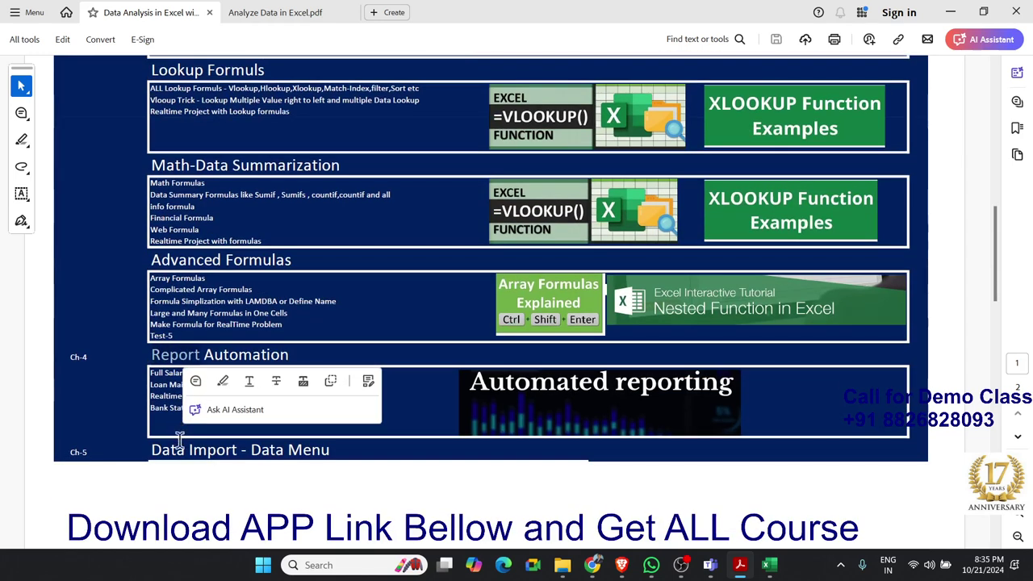
{"action": "scroll", "coordinate": [181, 448], "scroll_direction": "down", "scroll_amount": 3}
{"action": "scroll", "coordinate": [179, 454], "scroll_direction": "down", "scroll_amount": 3}
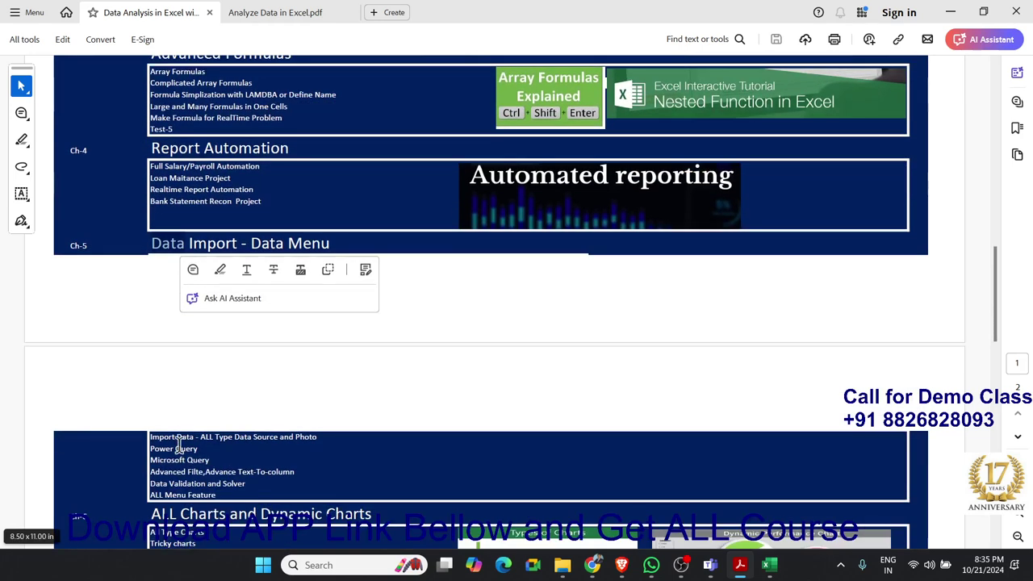
{"action": "scroll", "coordinate": [179, 448], "scroll_direction": "down", "scroll_amount": 1}
{"action": "scroll", "coordinate": [179, 446], "scroll_direction": "down", "scroll_amount": 1}
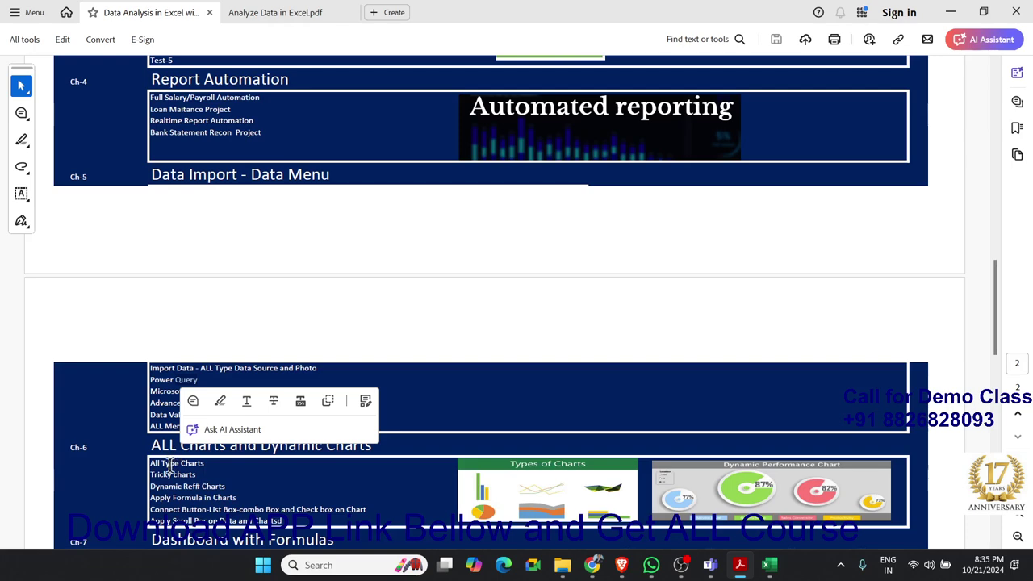
{"action": "scroll", "coordinate": [202, 476], "scroll_direction": "down", "scroll_amount": 2}
{"action": "scroll", "coordinate": [204, 469], "scroll_direction": "down", "scroll_amount": 2}
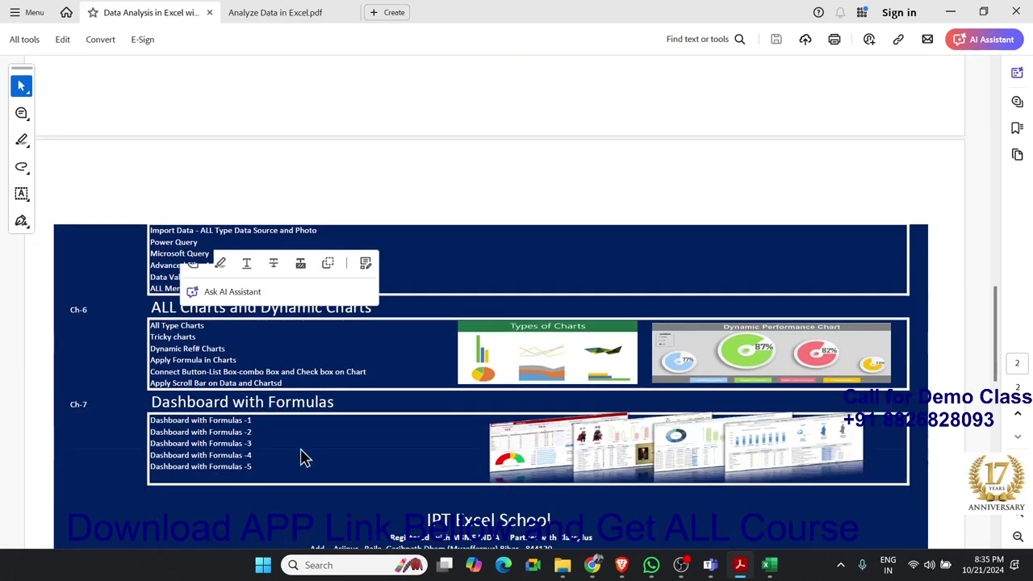
- Scroll back to the brochure title and open Analyze Data in Excel.pdf
{"action": "scroll", "coordinate": [302, 458], "scroll_direction": "up", "scroll_amount": 4}
{"action": "scroll", "coordinate": [300, 452], "scroll_direction": "up", "scroll_amount": 7}
{"action": "scroll", "coordinate": [299, 450], "scroll_direction": "up", "scroll_amount": 4}
{"action": "scroll", "coordinate": [301, 450], "scroll_direction": "up", "scroll_amount": 3}
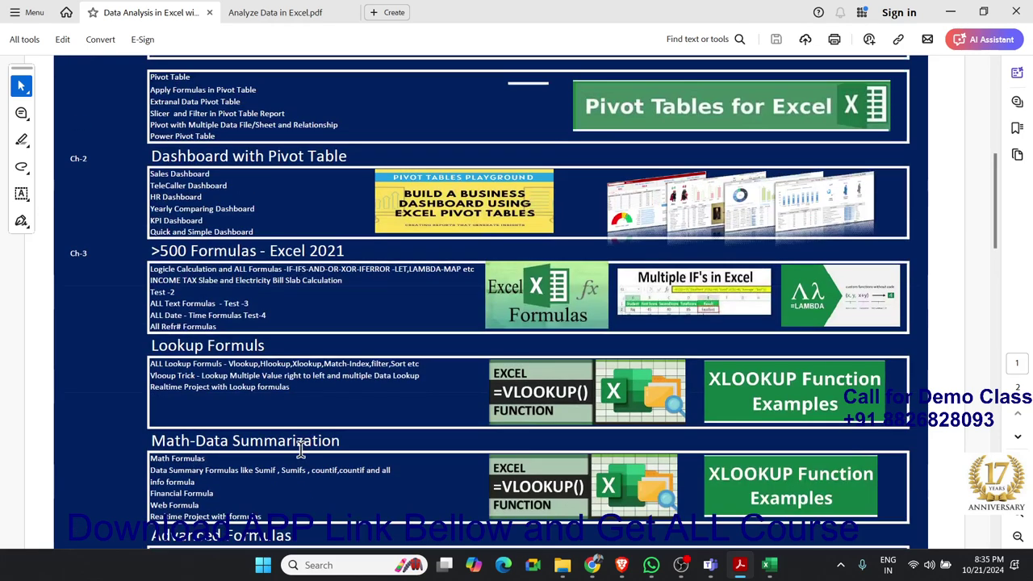
{"action": "scroll", "coordinate": [301, 450], "scroll_direction": "up", "scroll_amount": 5}
{"action": "scroll", "coordinate": [301, 452], "scroll_direction": "up", "scroll_amount": 1}
{"action": "scroll", "coordinate": [300, 454], "scroll_direction": "up", "scroll_amount": 3}
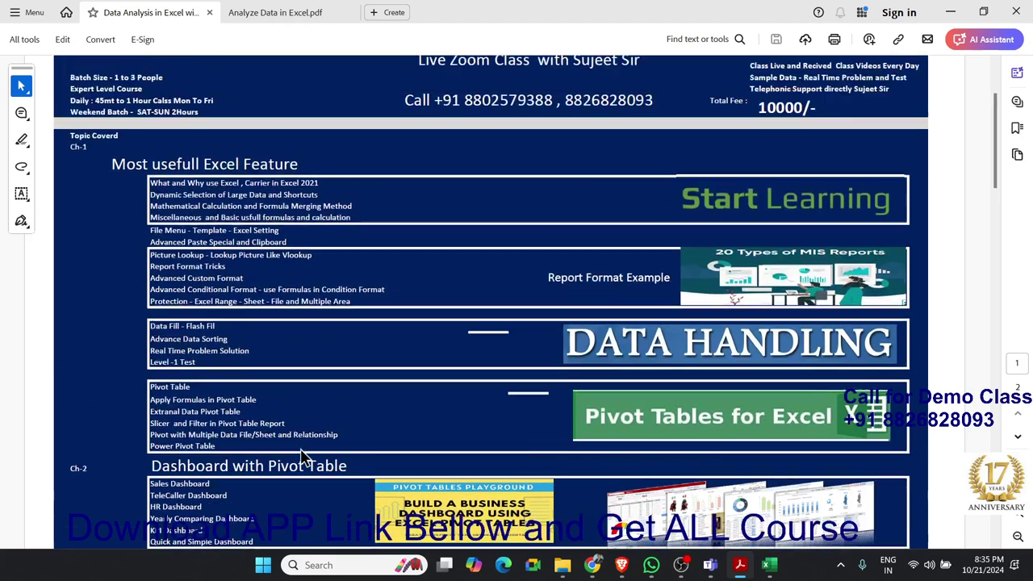
{"action": "scroll", "coordinate": [302, 456], "scroll_direction": "up", "scroll_amount": 4}
{"action": "scroll", "coordinate": [309, 461], "scroll_direction": "down", "scroll_amount": 2}
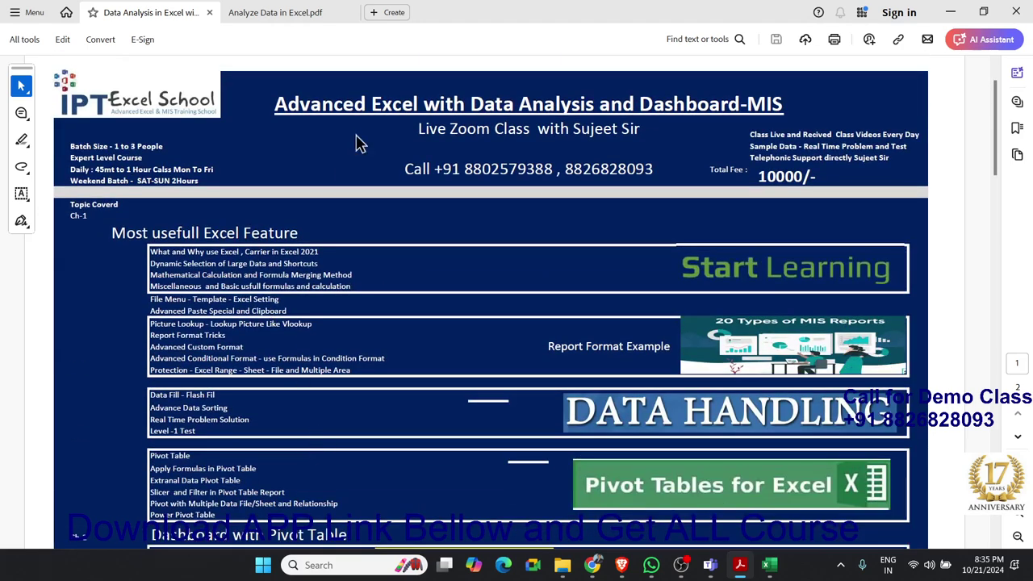
{"action": "left_click", "coordinate": [293, 14]}
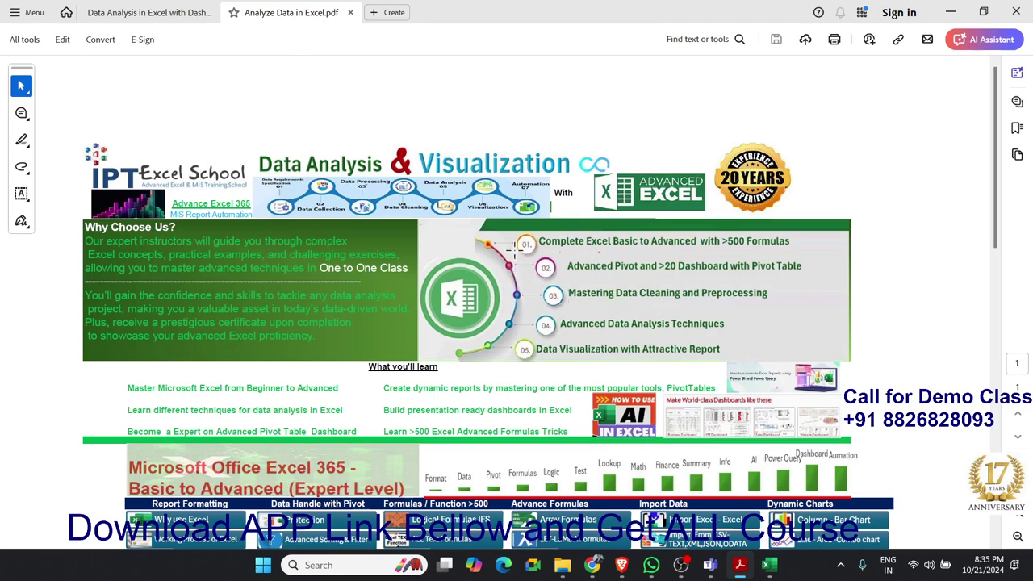
- Highlight the numbered course-benefits graphic, then glance at the other brochure and come back
{"action": "left_click_drag", "start_coordinate": [510, 231], "coordinate": [825, 355]}
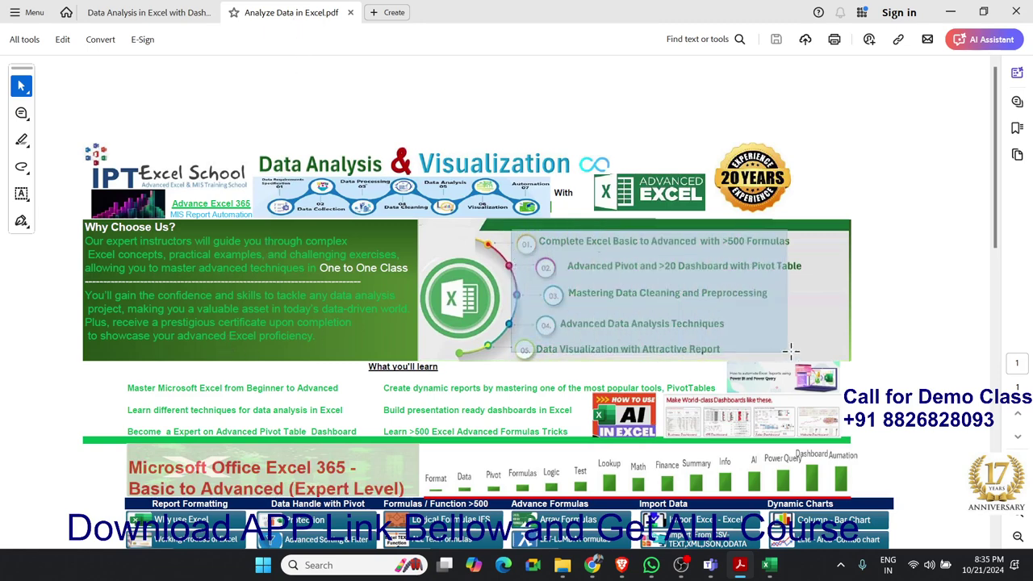
{"action": "left_click", "coordinate": [571, 249]}
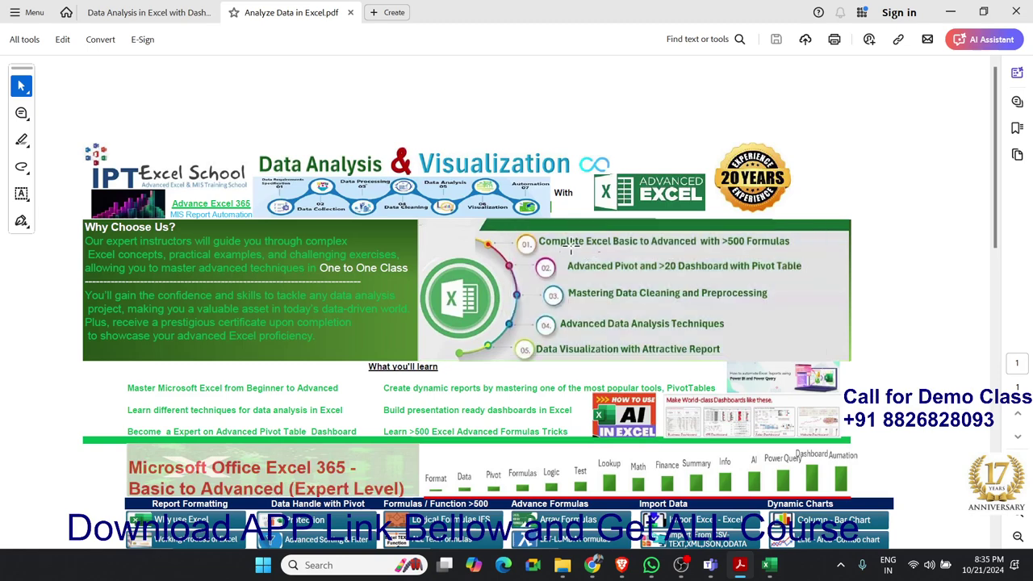
{"action": "left_click", "coordinate": [145, 17]}
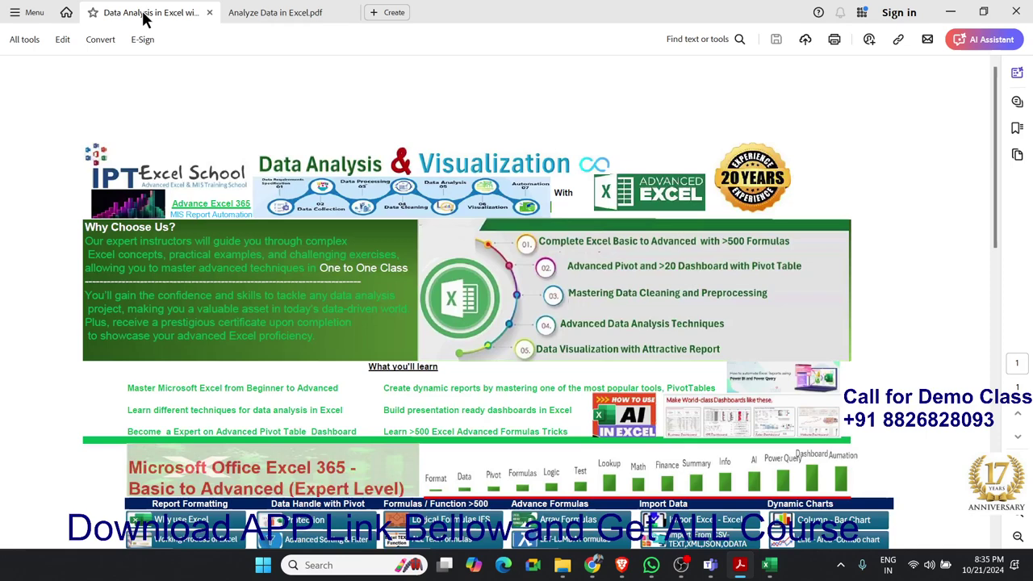
{"action": "left_click", "coordinate": [262, 22]}
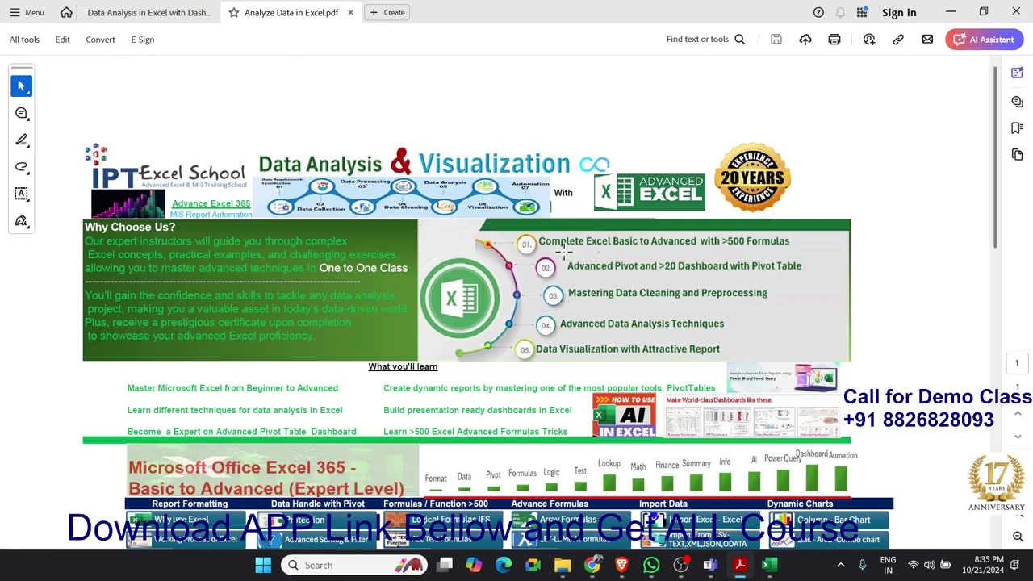
- Select the Advanced Pivot, Data Cleaning and Advanced Data Analysis Techniques topic lines
{"action": "mouse_move", "coordinate": [565, 268]}
{"action": "left_mouse_down"}
{"action": "mouse_move", "coordinate": [817, 274]}
{"action": "mouse_move", "coordinate": [805, 276]}
{"action": "left_mouse_up"}
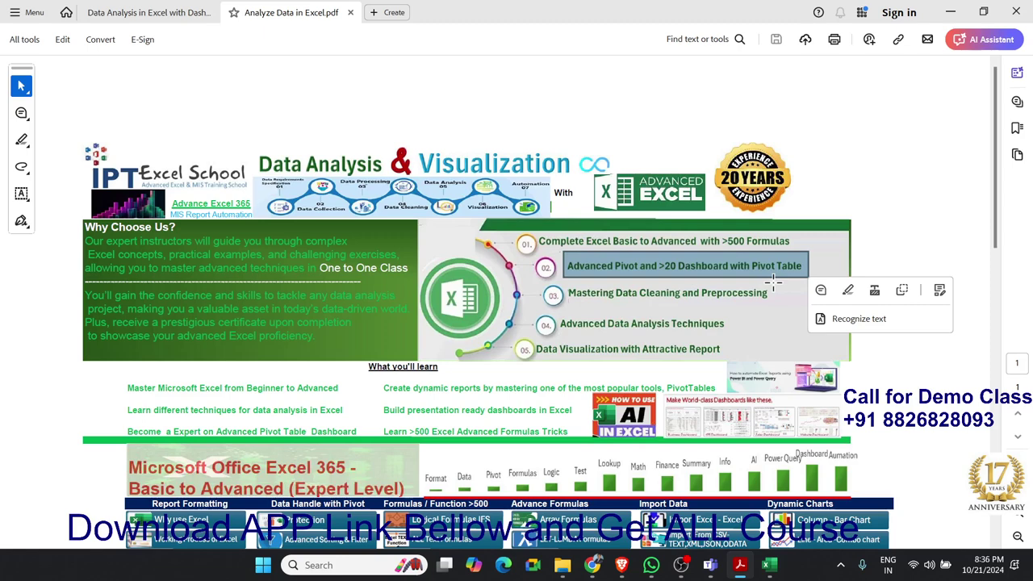
{"action": "left_click_drag", "start_coordinate": [563, 291], "coordinate": [781, 309]}
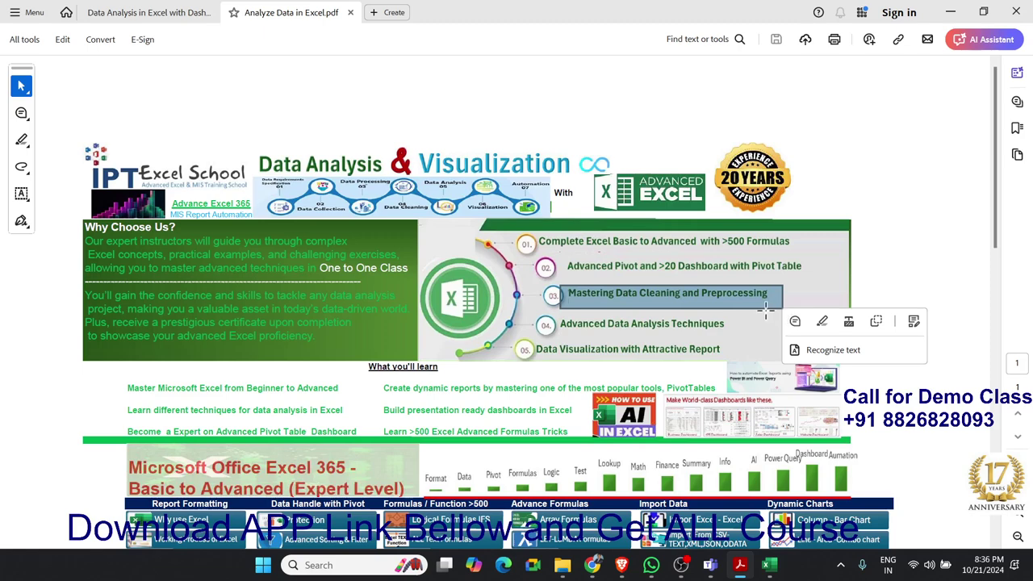
{"action": "left_click", "coordinate": [763, 310]}
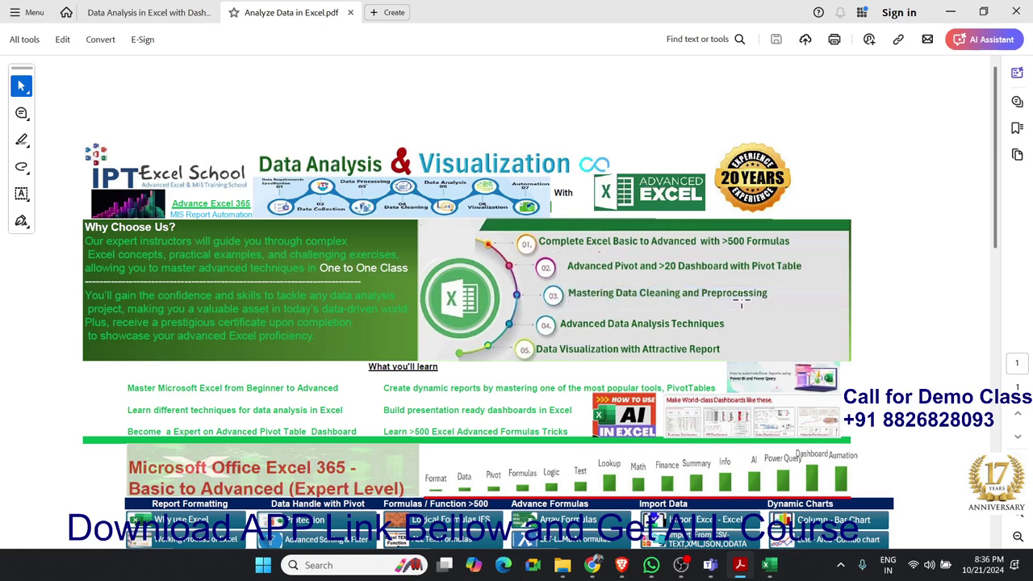
{"action": "left_click_drag", "start_coordinate": [558, 323], "coordinate": [726, 327]}
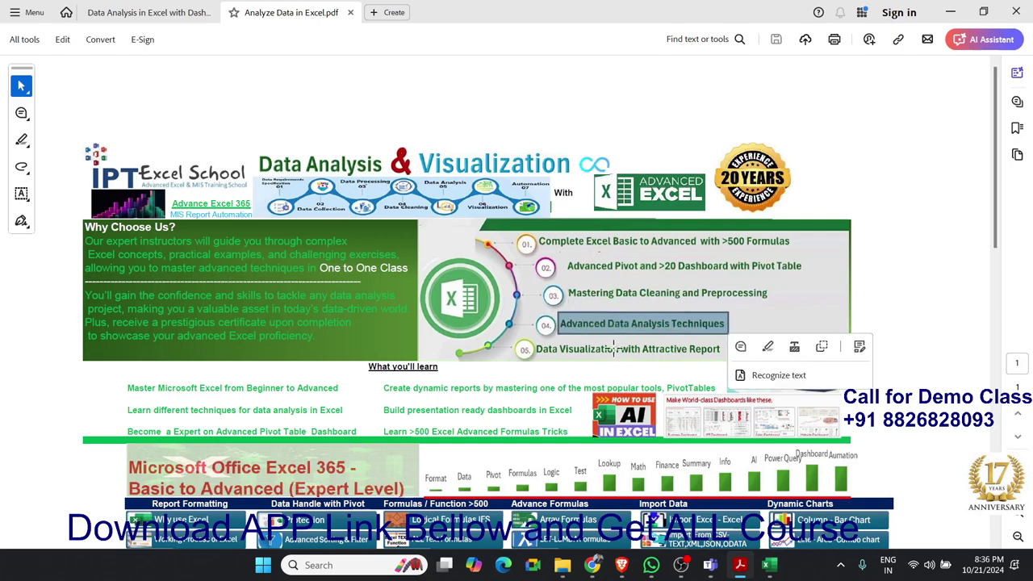
- Point out the Master Excel line, course topics table, unlisted-topics note and 500-formulas line
{"action": "scroll", "coordinate": [587, 344], "scroll_direction": "down", "scroll_amount": 2}
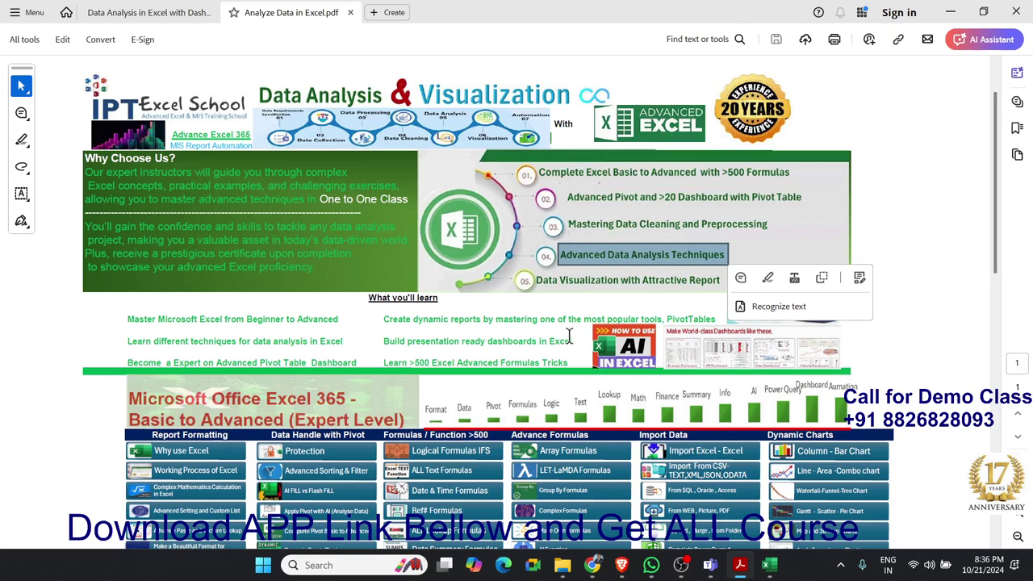
{"action": "scroll", "coordinate": [570, 335], "scroll_direction": "down", "scroll_amount": 1}
{"action": "scroll", "coordinate": [569, 335], "scroll_direction": "down", "scroll_amount": 1}
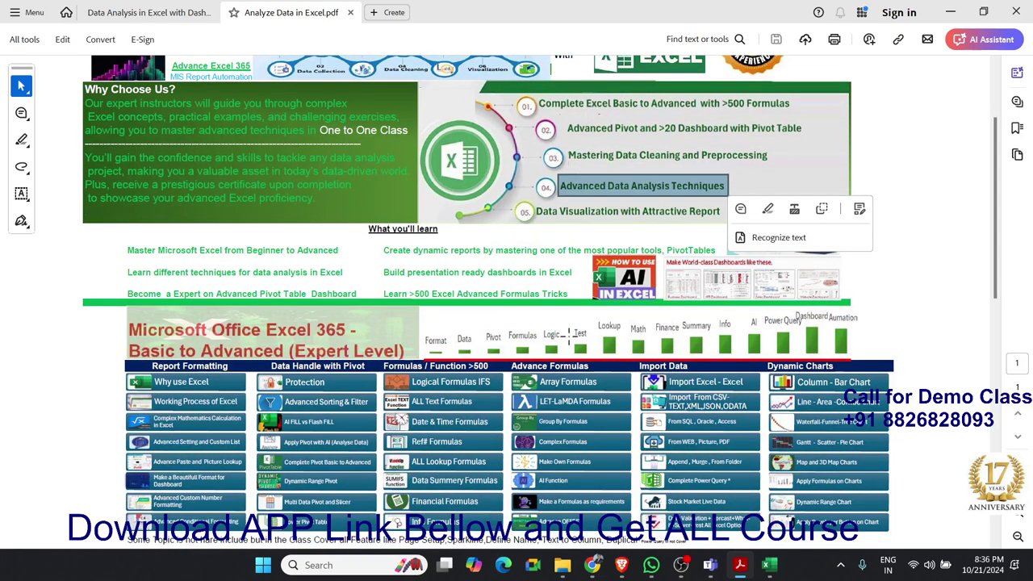
{"action": "scroll", "coordinate": [569, 333], "scroll_direction": "down", "scroll_amount": 1}
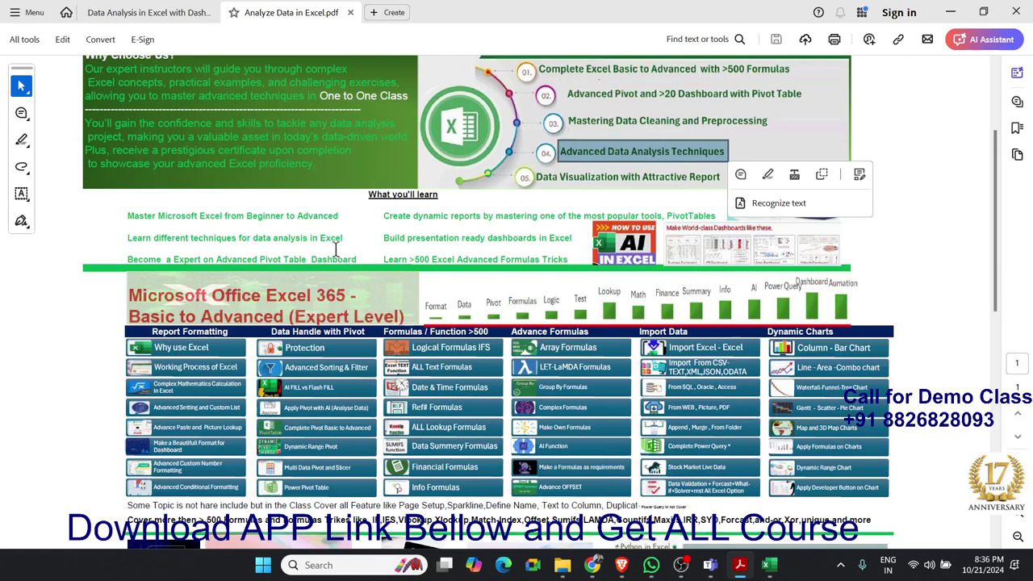
{"action": "left_click_drag", "start_coordinate": [126, 215], "coordinate": [339, 217]}
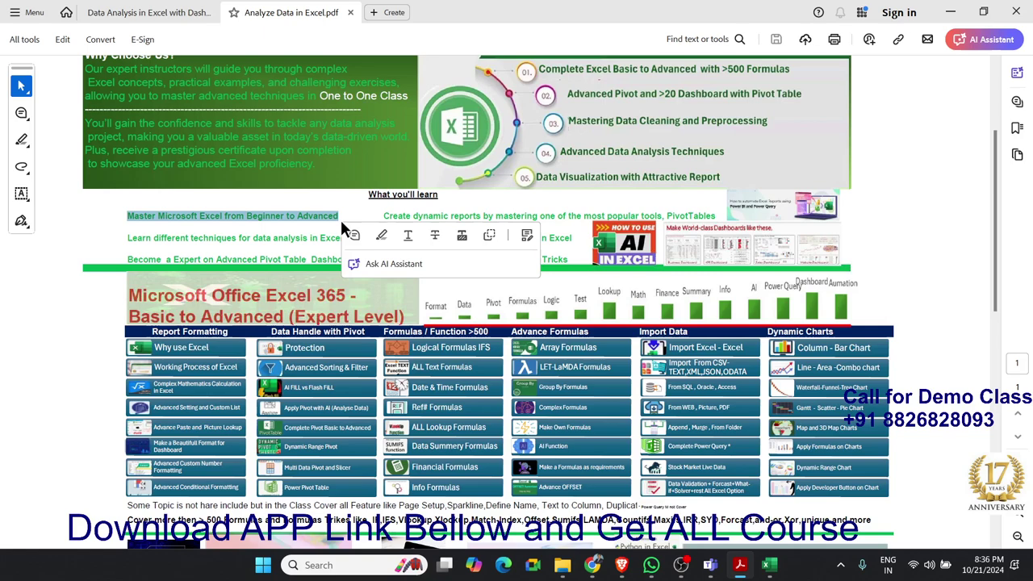
{"action": "scroll", "coordinate": [341, 220], "scroll_direction": "down", "scroll_amount": 2}
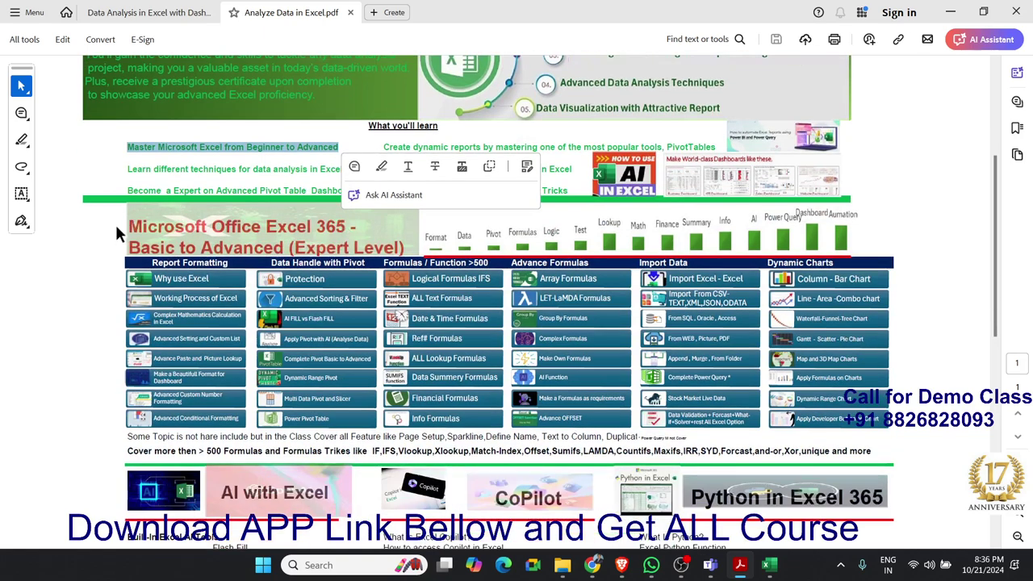
{"action": "left_click_drag", "start_coordinate": [125, 262], "coordinate": [865, 421]}
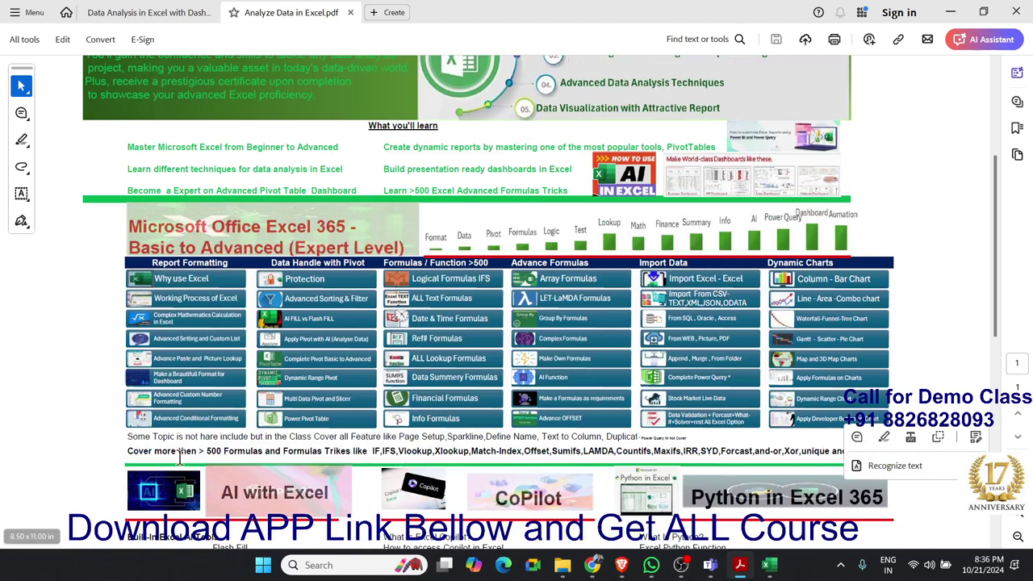
{"action": "left_click_drag", "start_coordinate": [121, 442], "coordinate": [638, 437]}
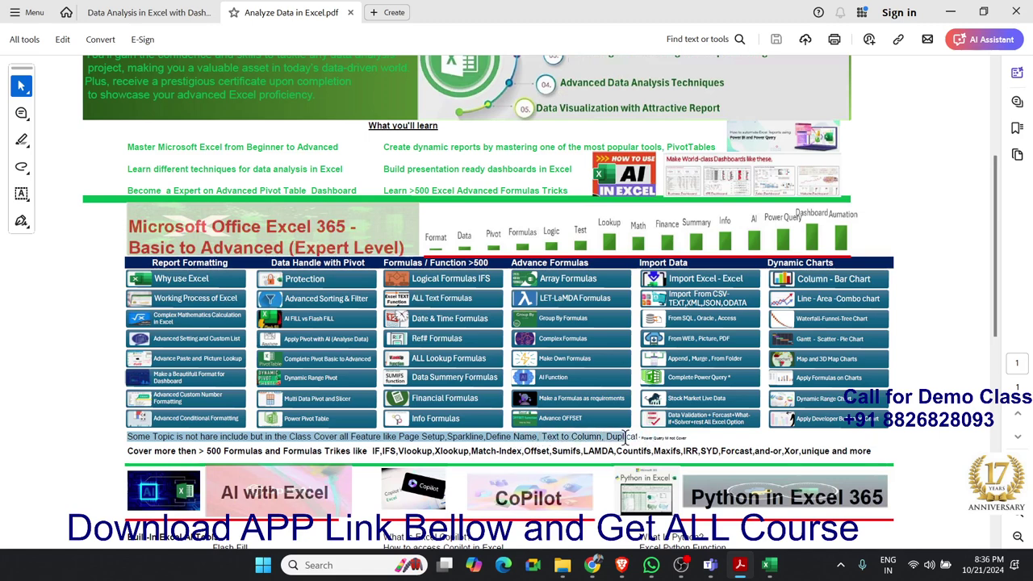
{"action": "left_click_drag", "start_coordinate": [127, 450], "coordinate": [871, 452]}
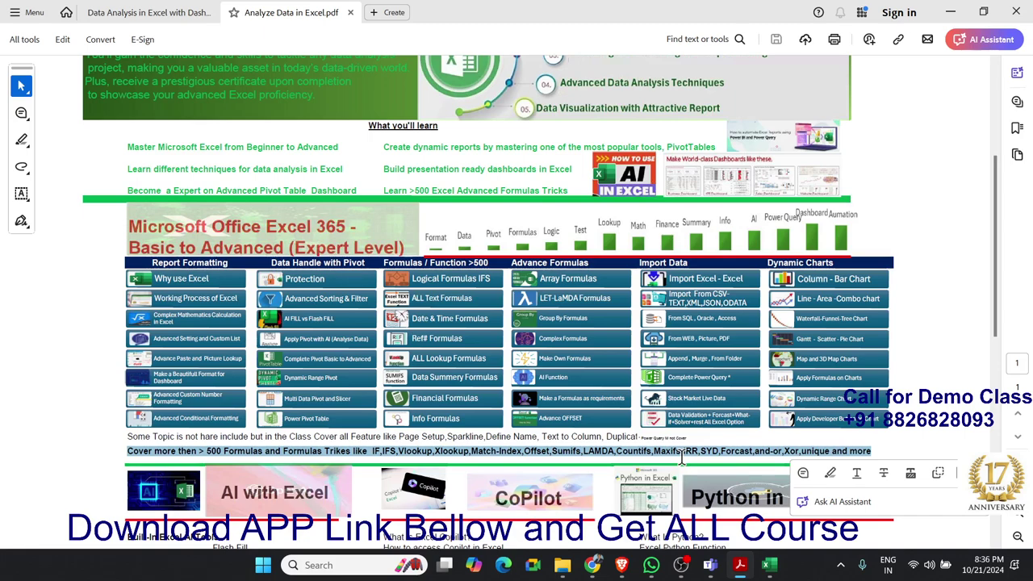
- Highlight the ChatGPT, Copilot and CoPilot question topics, then return to the Excel workbook
{"action": "scroll", "coordinate": [682, 458], "scroll_direction": "down", "scroll_amount": 2}
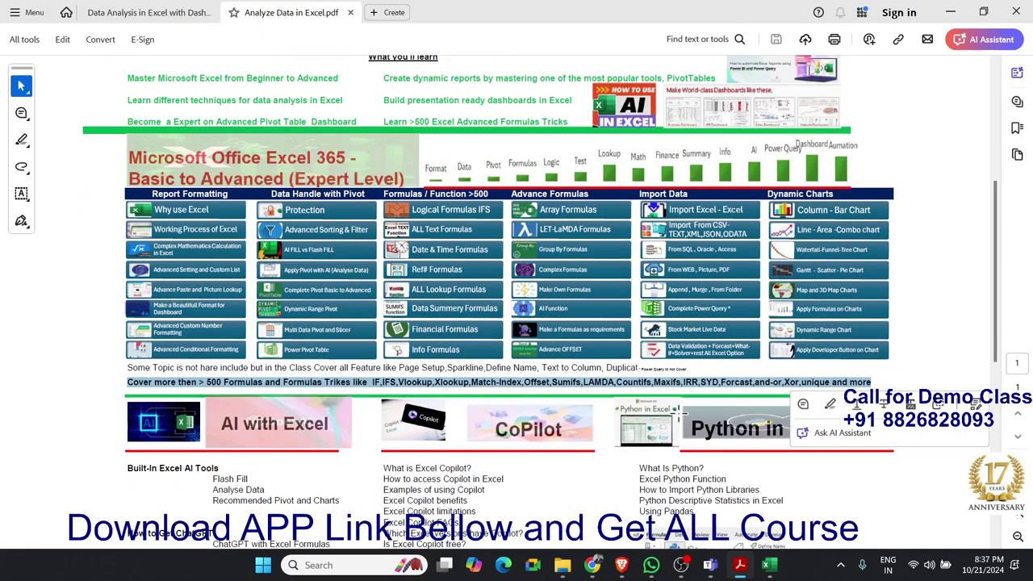
{"action": "scroll", "coordinate": [678, 412], "scroll_direction": "down", "scroll_amount": 2}
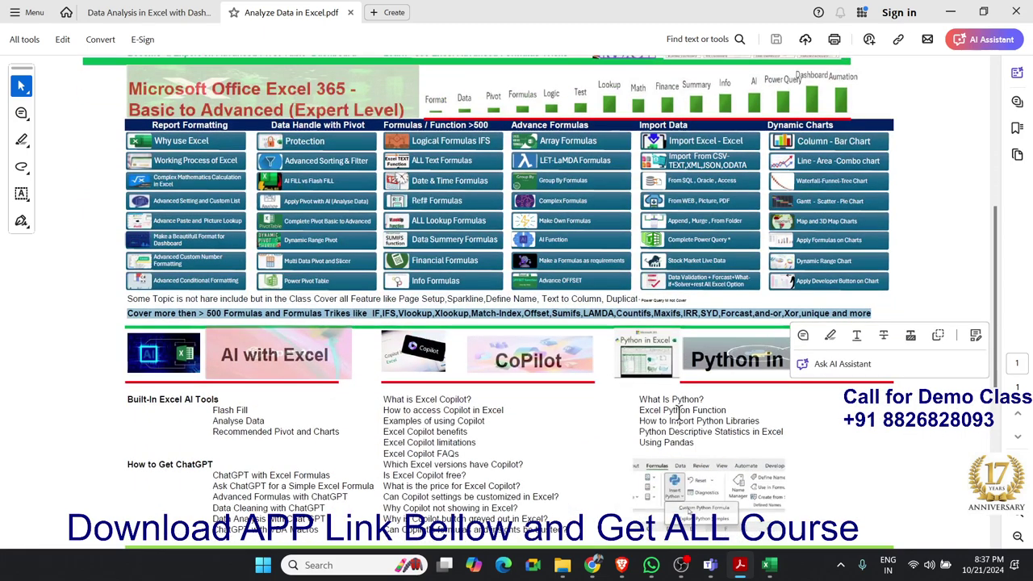
{"action": "scroll", "coordinate": [678, 411], "scroll_direction": "down", "scroll_amount": 1}
{"action": "scroll", "coordinate": [680, 413], "scroll_direction": "up", "scroll_amount": 2}
{"action": "scroll", "coordinate": [679, 412], "scroll_direction": "down", "scroll_amount": 1}
{"action": "scroll", "coordinate": [680, 412], "scroll_direction": "down", "scroll_amount": 2}
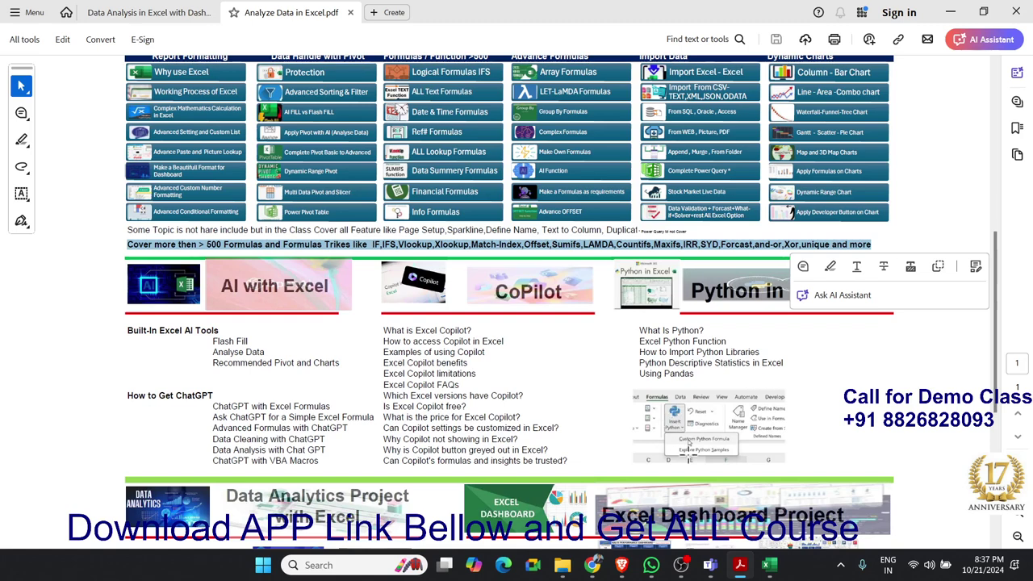
{"action": "mouse_move", "coordinate": [195, 332]}
{"action": "left_mouse_down"}
{"action": "mouse_move", "coordinate": [210, 408]}
{"action": "mouse_move", "coordinate": [323, 458]}
{"action": "left_mouse_up"}
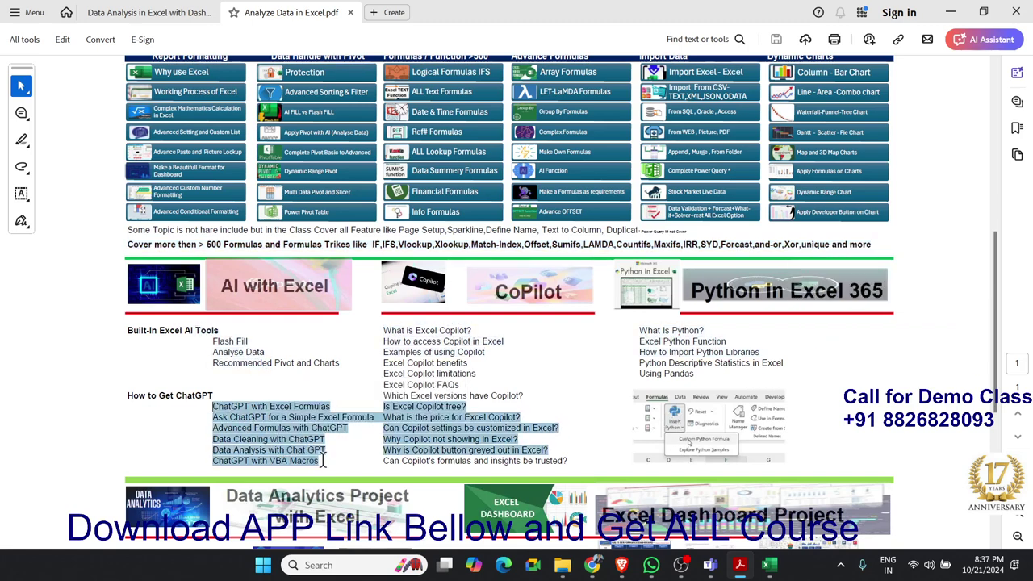
{"action": "left_click", "coordinate": [278, 376]}
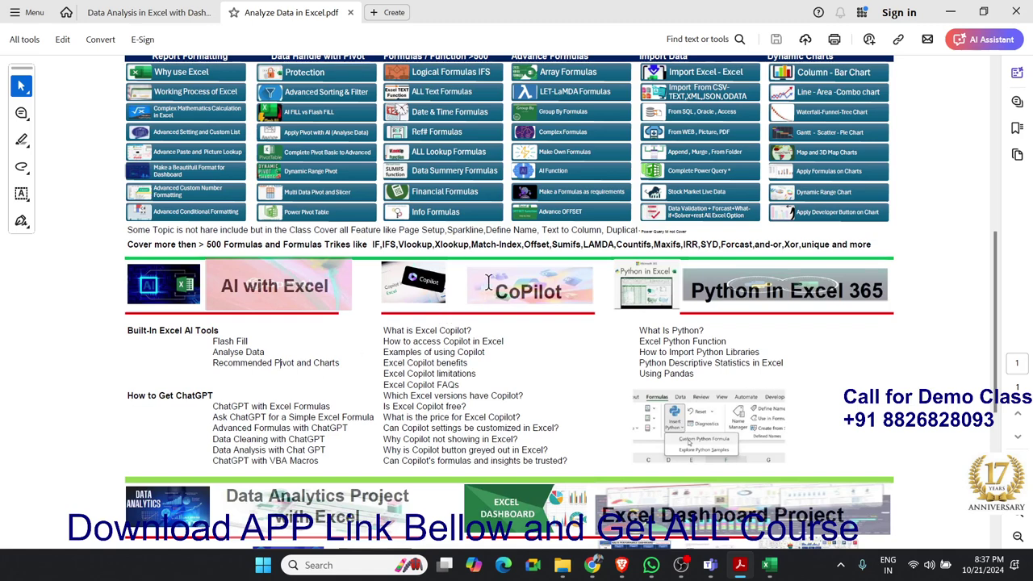
{"action": "left_click_drag", "start_coordinate": [494, 291], "coordinate": [559, 291]}
{"action": "left_click_drag", "start_coordinate": [382, 329], "coordinate": [481, 428]}
{"action": "left_click", "coordinate": [424, 355]}
{"action": "mouse_move", "coordinate": [680, 565]}
{"action": "left_click", "coordinate": [769, 565]}
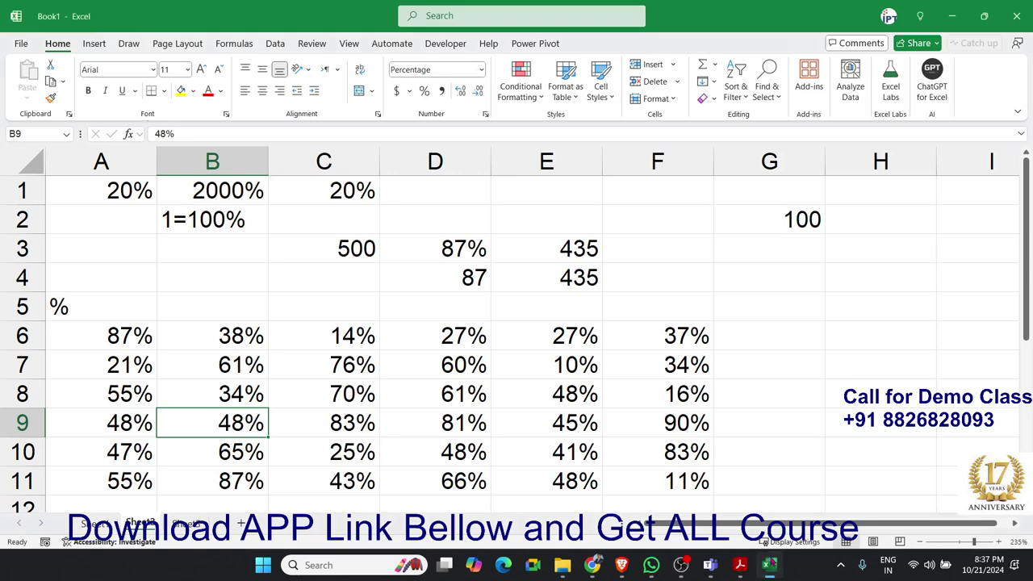
- Browse the Insert and Formulas ribbons, then bring the Analyze Data in Excel brochure forward
{"action": "left_click", "coordinate": [101, 46]}
{"action": "left_click", "coordinate": [234, 45]}
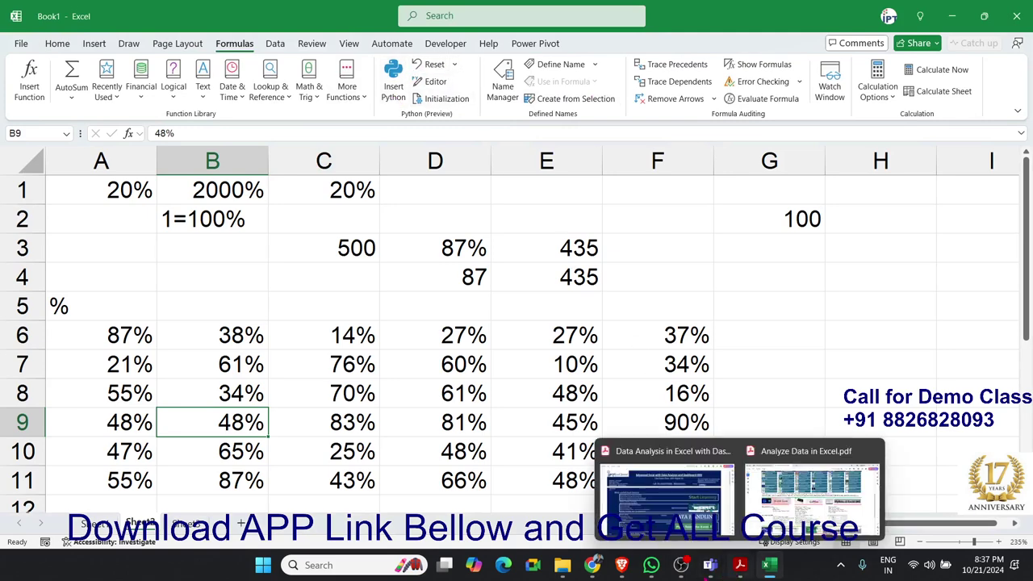
{"action": "mouse_move", "coordinate": [741, 565]}
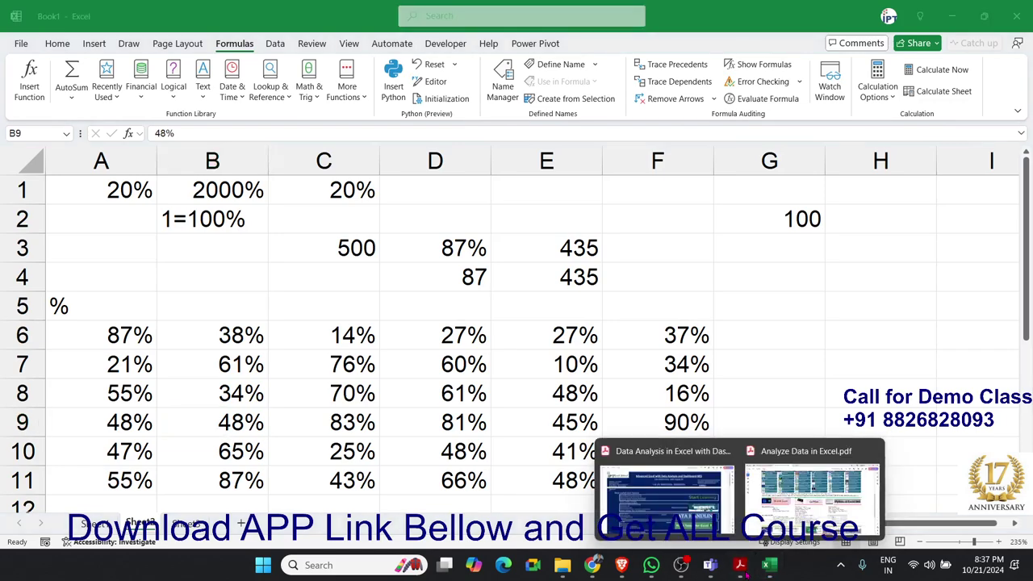
{"action": "left_click", "coordinate": [808, 492]}
{"action": "scroll", "coordinate": [533, 417], "scroll_direction": "down", "scroll_amount": 1}
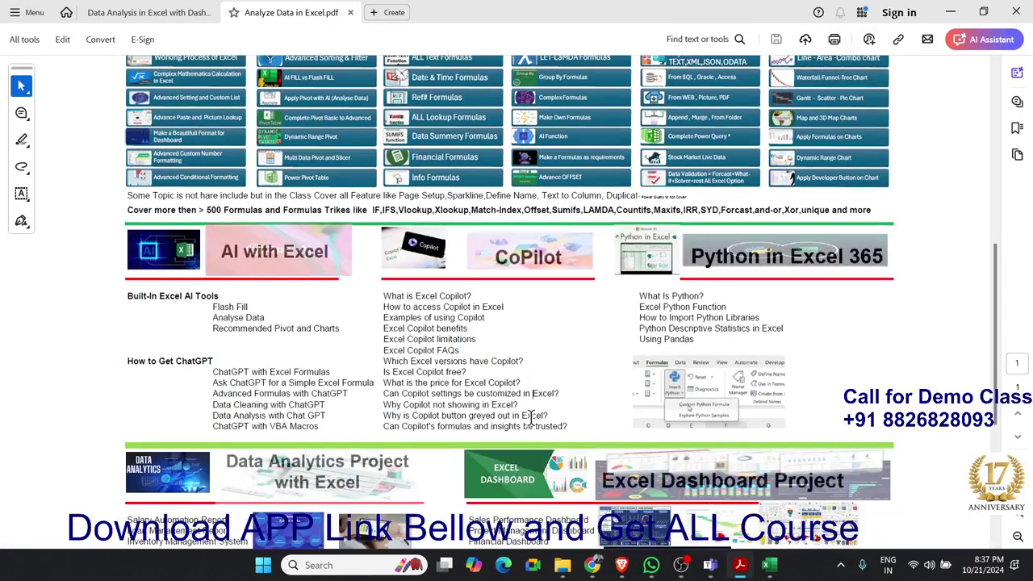
{"action": "scroll", "coordinate": [532, 416], "scroll_direction": "down", "scroll_amount": 1}
{"action": "scroll", "coordinate": [533, 417], "scroll_direction": "down", "scroll_amount": 1}
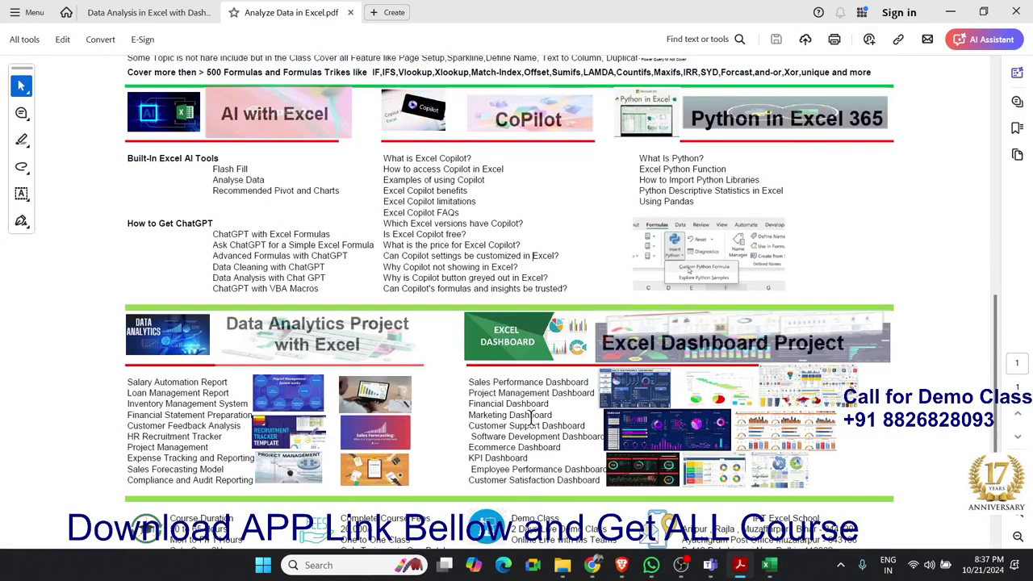
{"action": "scroll", "coordinate": [530, 416], "scroll_direction": "down", "scroll_amount": 2}
{"action": "scroll", "coordinate": [530, 420], "scroll_direction": "down", "scroll_amount": 2}
{"action": "scroll", "coordinate": [531, 420], "scroll_direction": "up", "scroll_amount": 1}
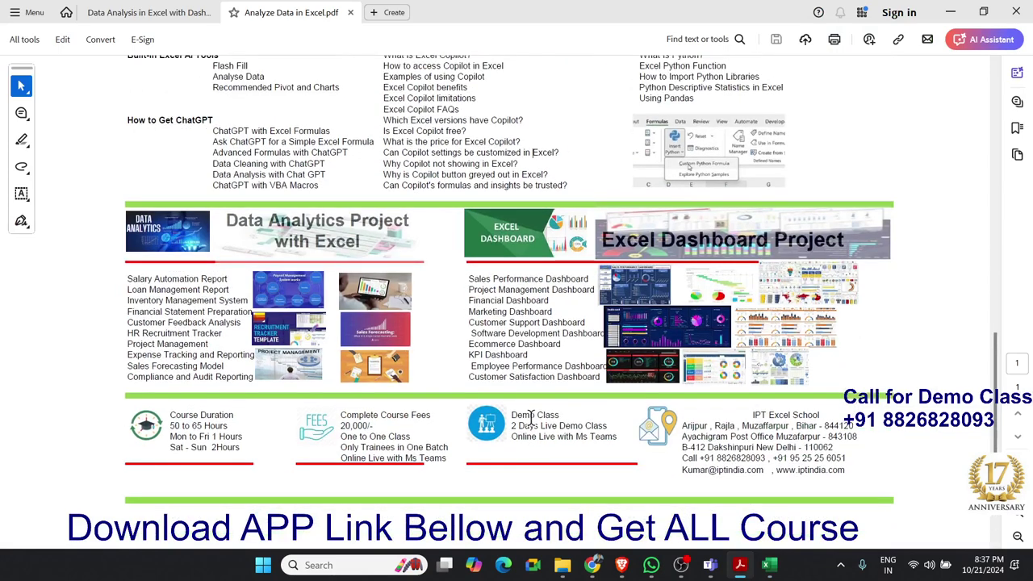
{"action": "mouse_move", "coordinate": [121, 275]}
{"action": "left_mouse_down"}
{"action": "mouse_move", "coordinate": [601, 373]}
{"action": "mouse_move", "coordinate": [605, 386]}
{"action": "left_mouse_up"}
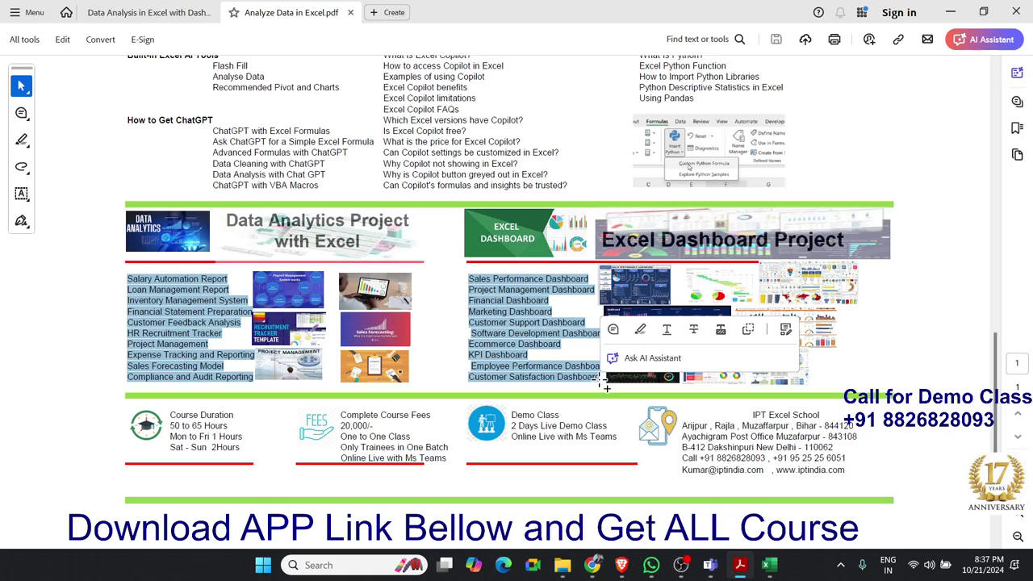
{"action": "left_click", "coordinate": [530, 379]}
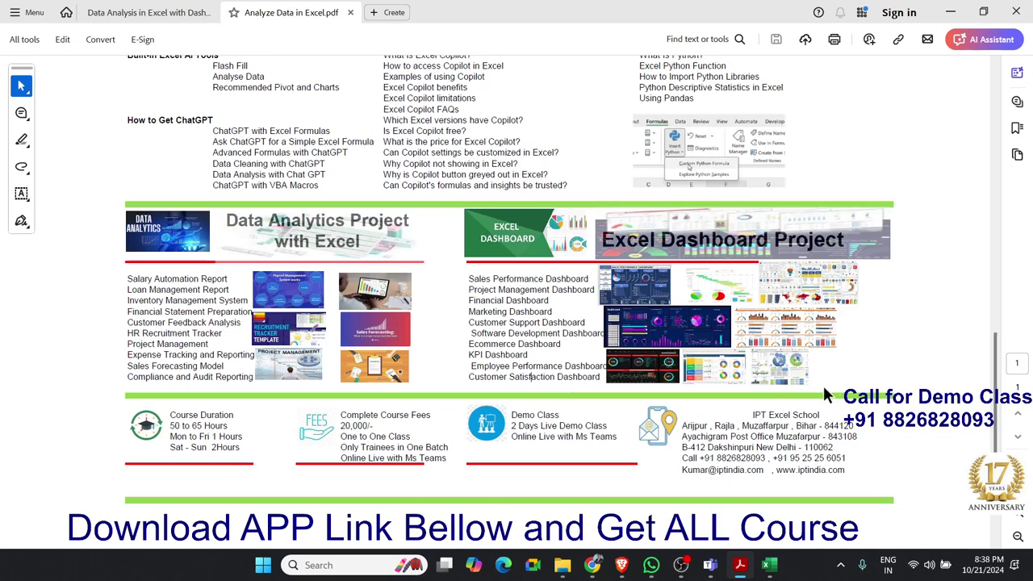
{"action": "left_click_drag", "start_coordinate": [806, 389], "coordinate": [598, 258]}
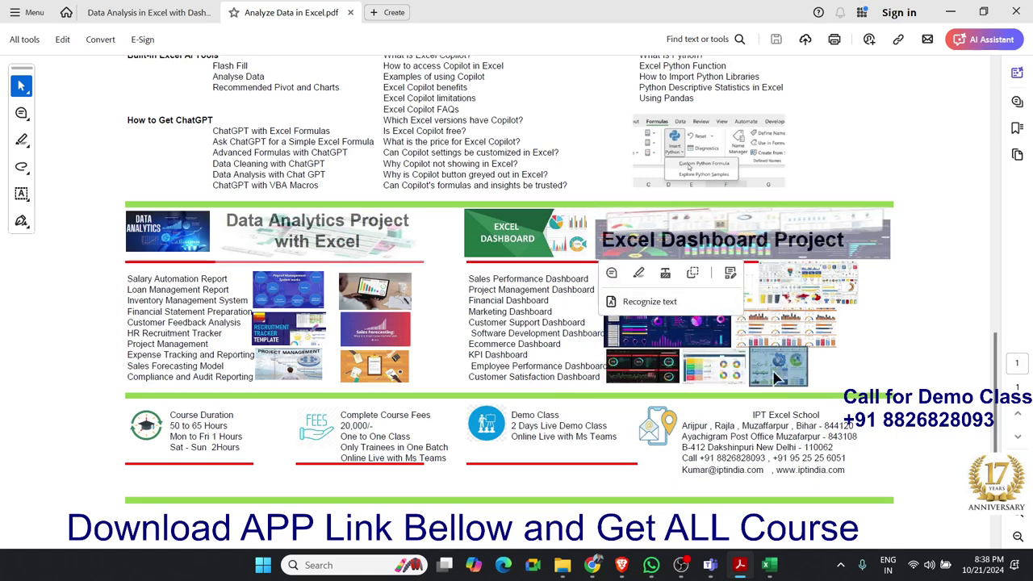
- Mark out the Course Fees and Demo Class blocks in the brochure
{"action": "left_click", "coordinate": [858, 388]}
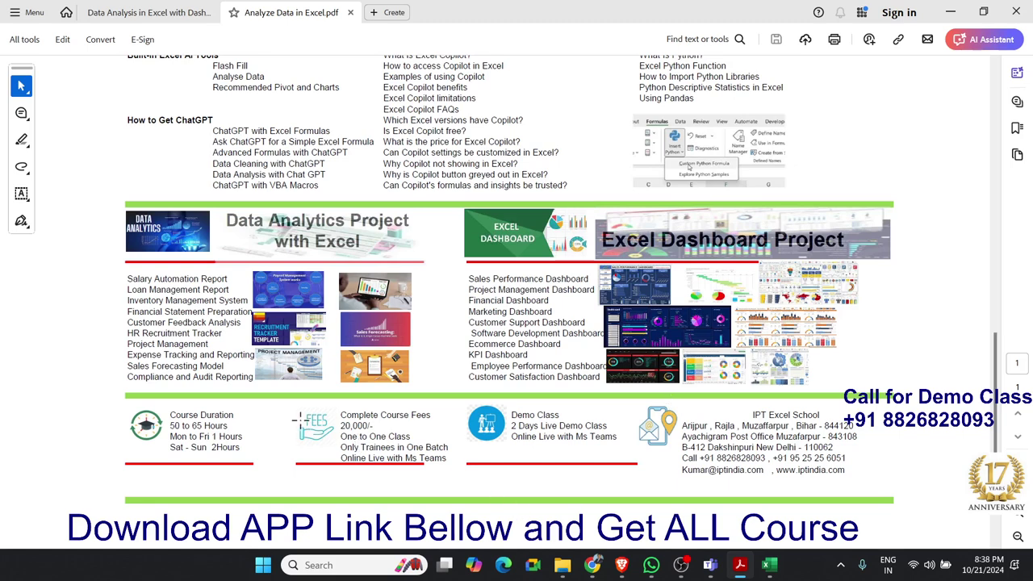
{"action": "left_click_drag", "start_coordinate": [296, 406], "coordinate": [450, 473]}
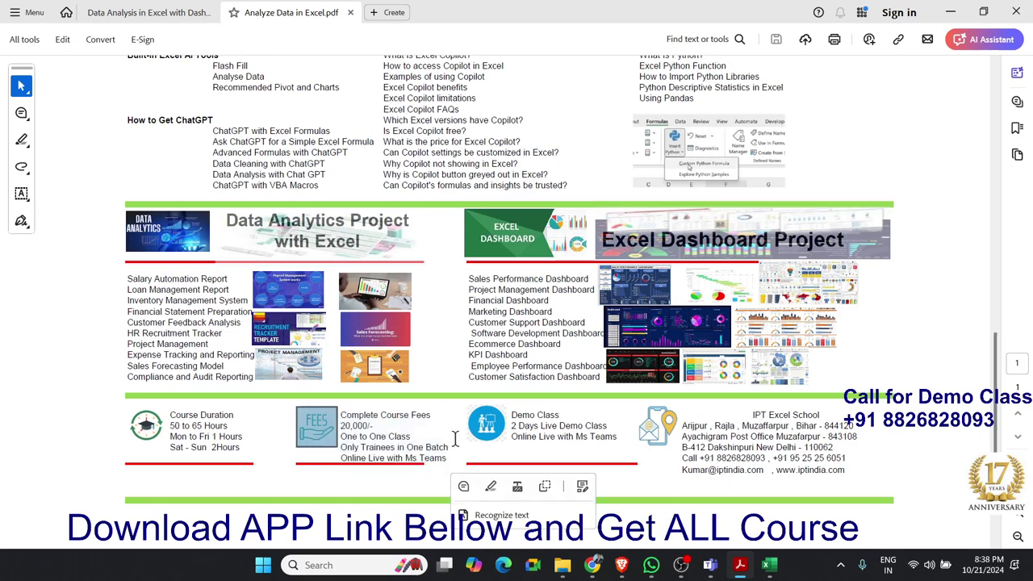
{"action": "left_click", "coordinate": [458, 414]}
{"action": "left_click_drag", "start_coordinate": [464, 402], "coordinate": [641, 463]}
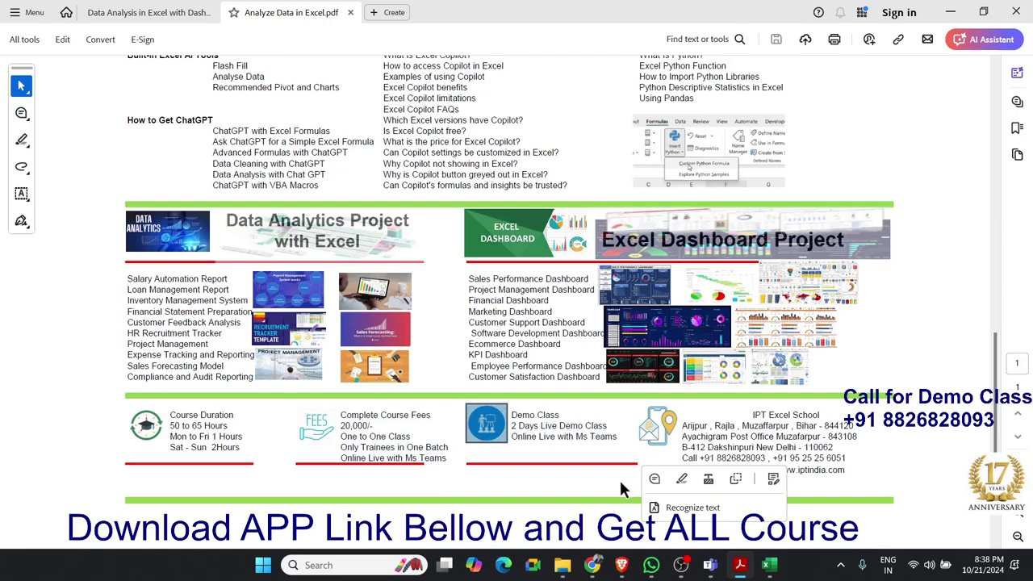
{"action": "left_click", "coordinate": [557, 483]}
- Scroll back to the top of the brochure and close the PDF window
{"action": "scroll", "coordinate": [547, 489], "scroll_direction": "down", "scroll_amount": 2}
{"action": "scroll", "coordinate": [546, 489], "scroll_direction": "up", "scroll_amount": 2}
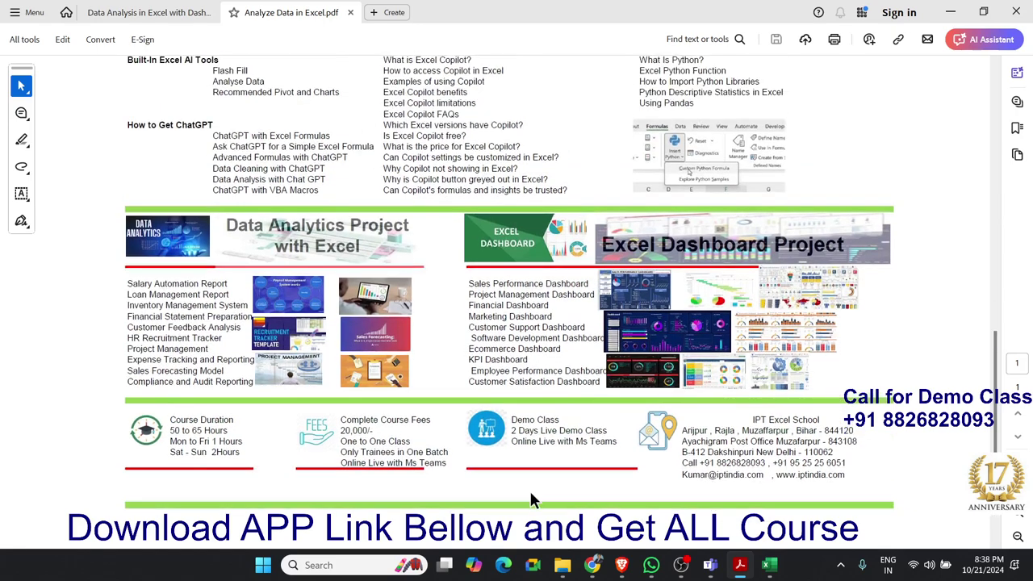
{"action": "scroll", "coordinate": [530, 494], "scroll_direction": "up", "scroll_amount": 3}
{"action": "scroll", "coordinate": [530, 493], "scroll_direction": "up", "scroll_amount": 3}
{"action": "scroll", "coordinate": [530, 490], "scroll_direction": "up", "scroll_amount": 3}
{"action": "scroll", "coordinate": [528, 488], "scroll_direction": "up", "scroll_amount": 3}
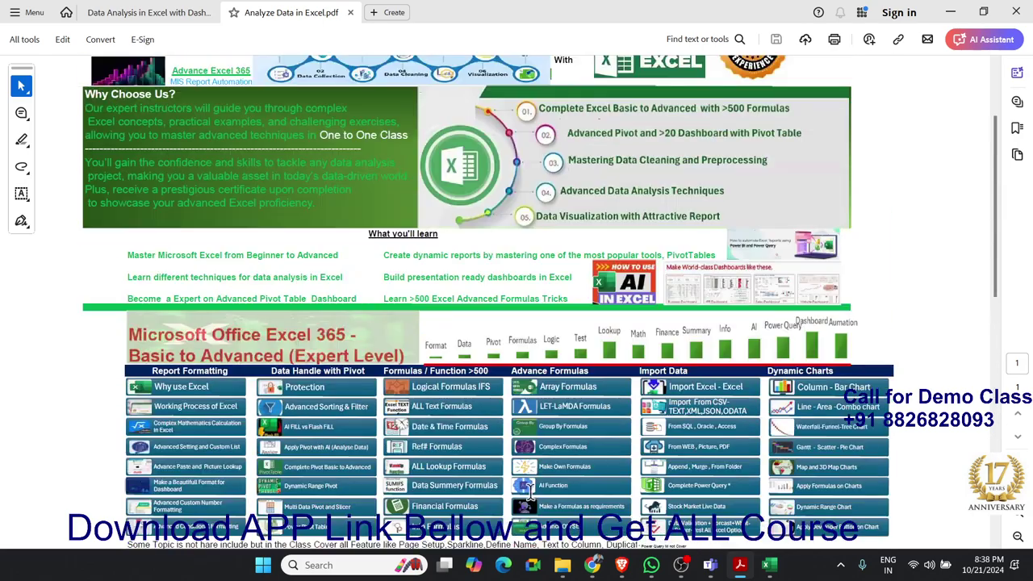
{"action": "scroll", "coordinate": [530, 491], "scroll_direction": "up", "scroll_amount": 3}
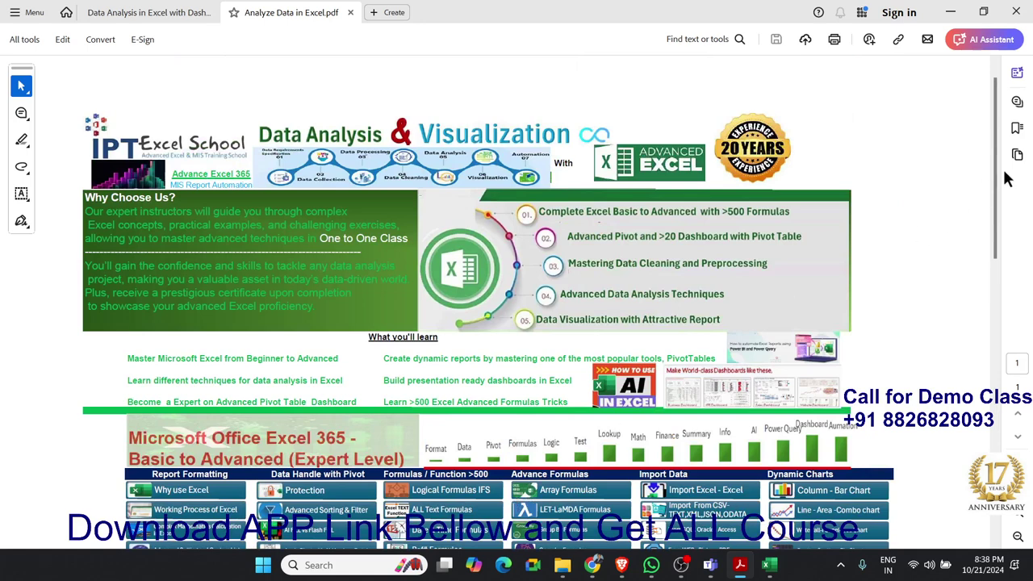
{"action": "left_click", "coordinate": [1019, 11]}
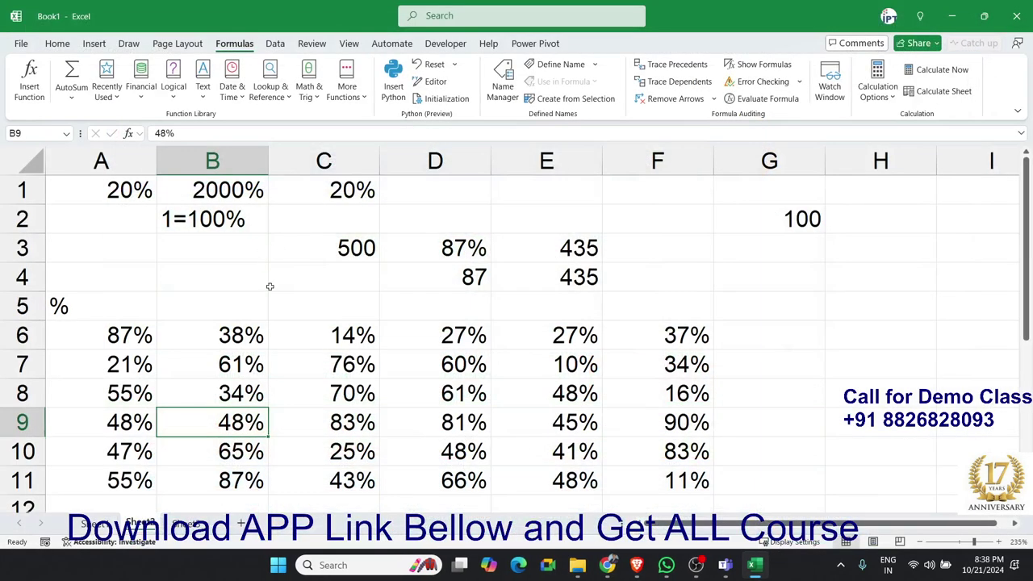
{"action": "left_click", "coordinate": [271, 285]}
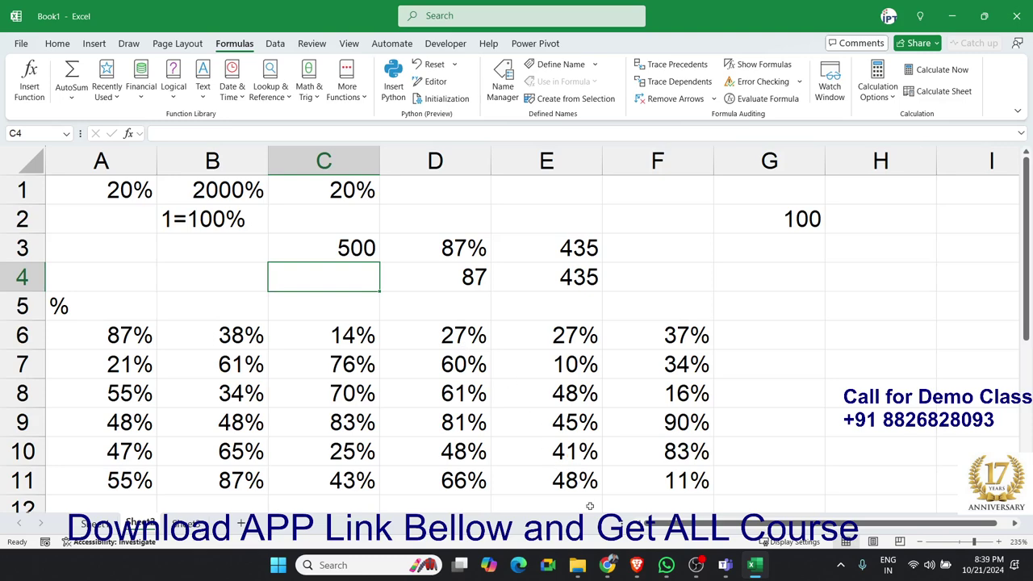
{"action": "left_click", "coordinate": [516, 338]}
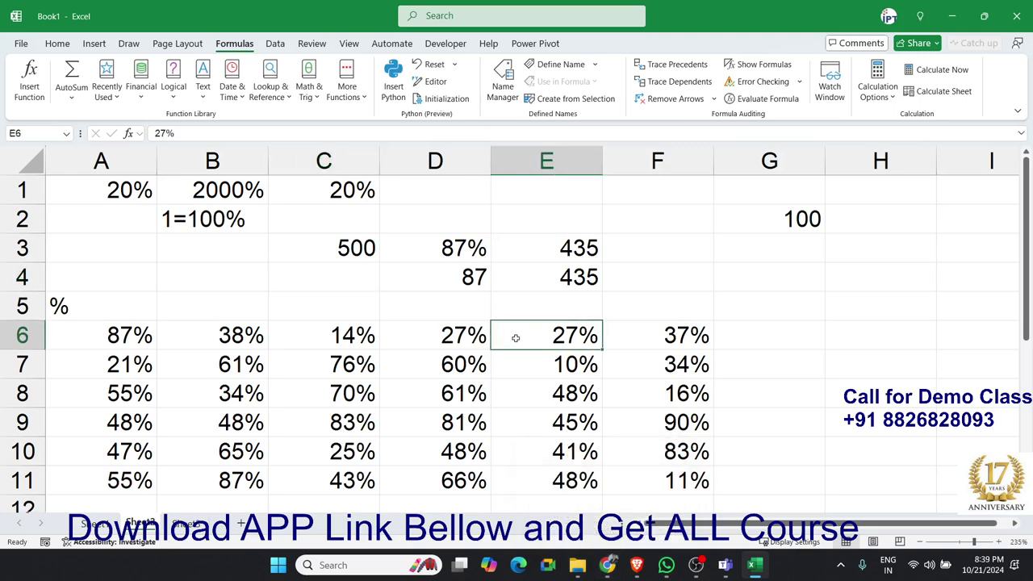
{"action": "left_click", "coordinate": [276, 44]}
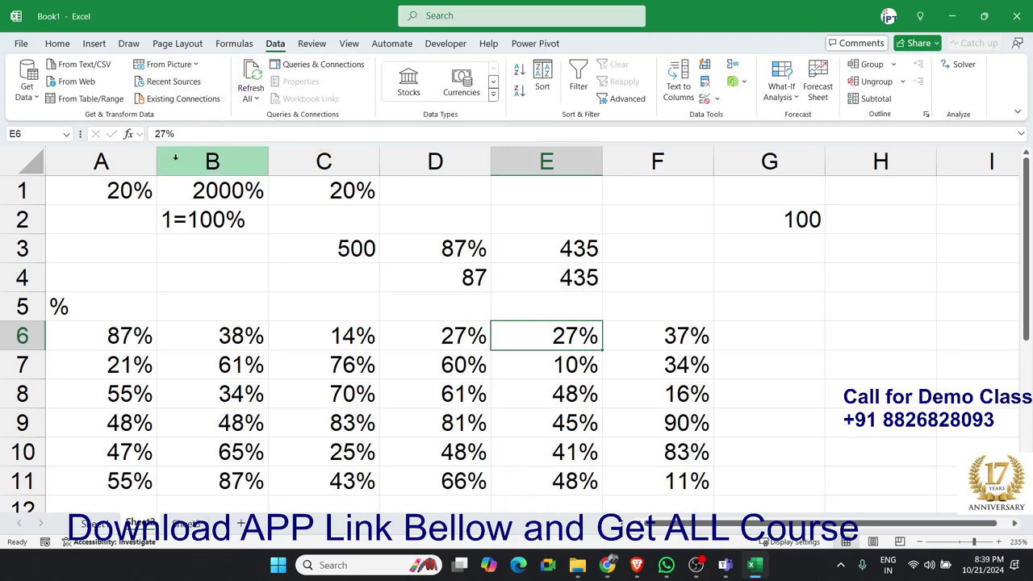
- Look through the Insert > Forms options without choosing one
{"action": "left_click", "coordinate": [94, 44]}
{"action": "left_click", "coordinate": [155, 91]}
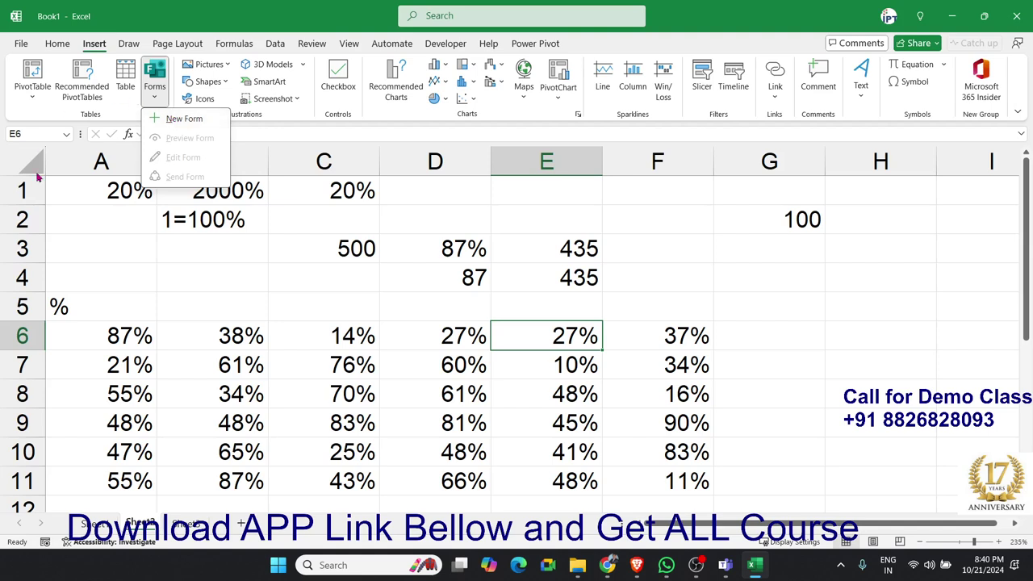
{"action": "left_click", "coordinate": [173, 287]}
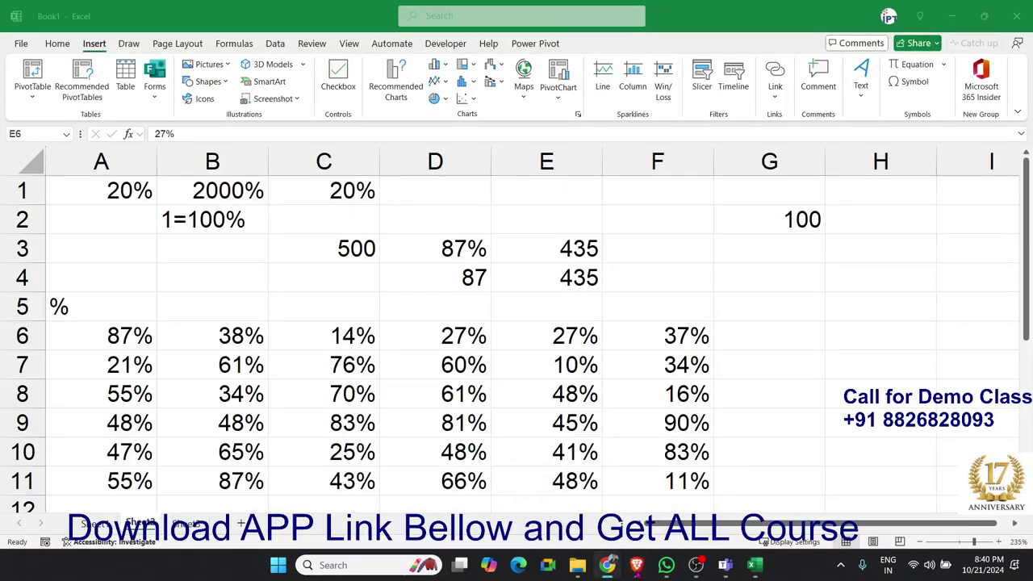
- Select empty cell B18, then switch over to the brochure PDF in Acrobat
{"action": "scroll", "coordinate": [486, 416], "scroll_direction": "down", "scroll_amount": 5}
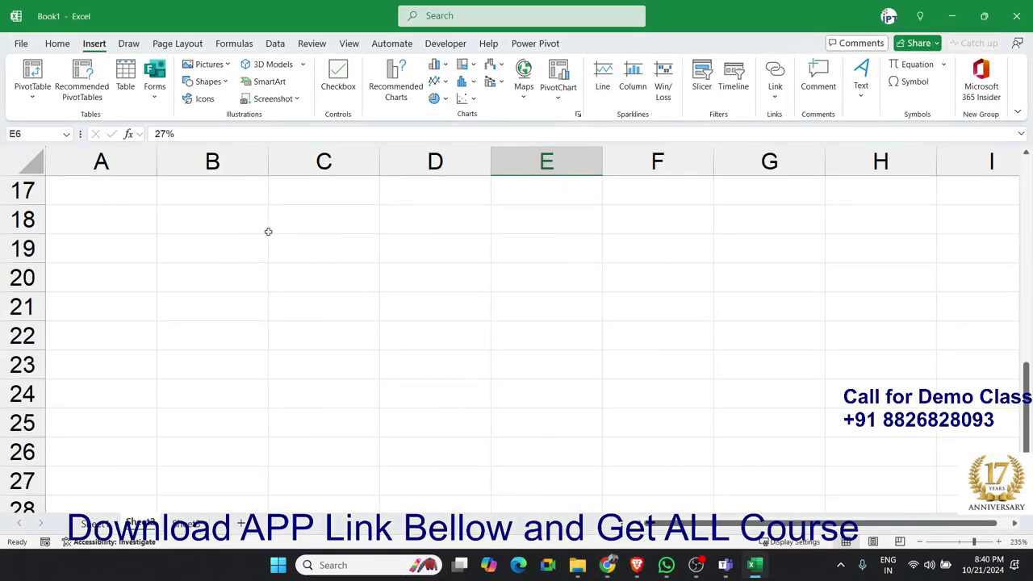
{"action": "left_click", "coordinate": [238, 223]}
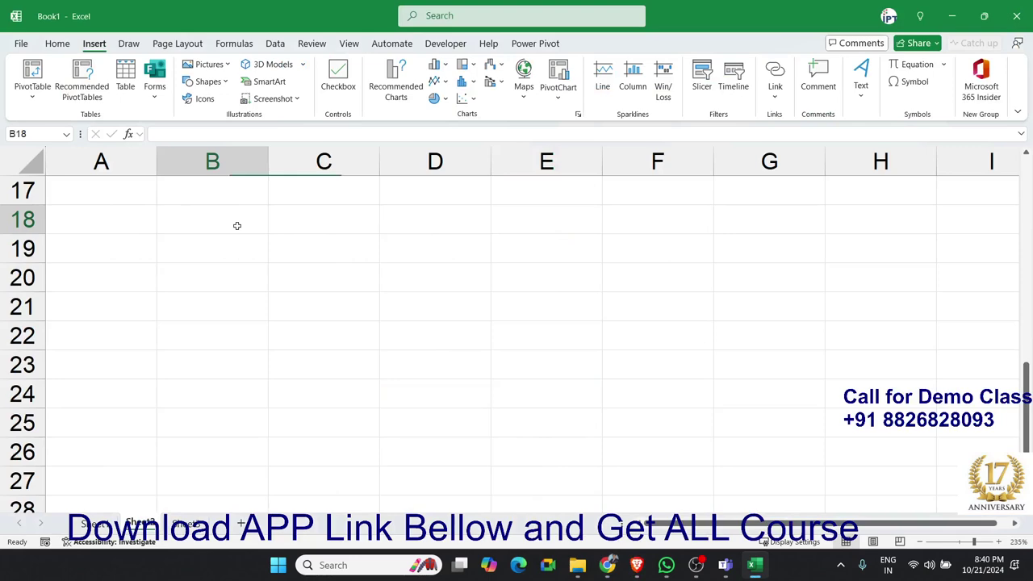
{"action": "left_click", "coordinate": [578, 566]}
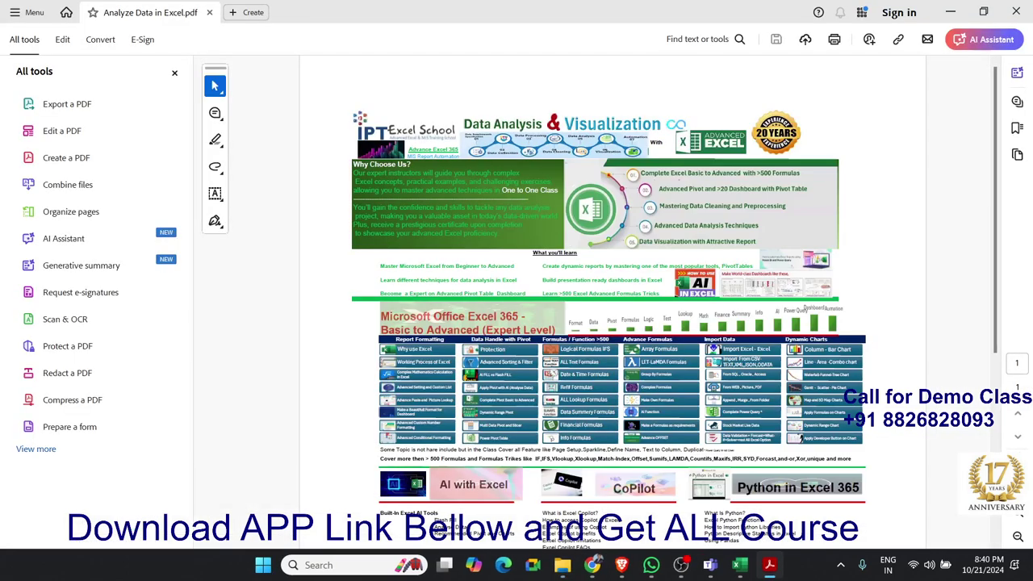
- Hide the All tools panel and show the Analyze Data in Excel.pdf document
{"action": "left_click", "coordinate": [175, 74]}
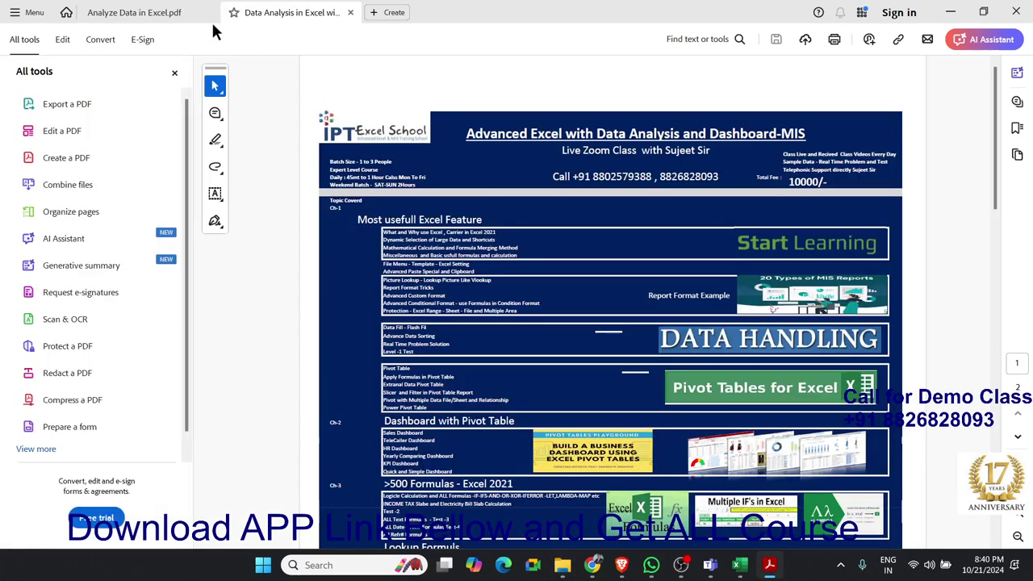
{"action": "left_click", "coordinate": [145, 16]}
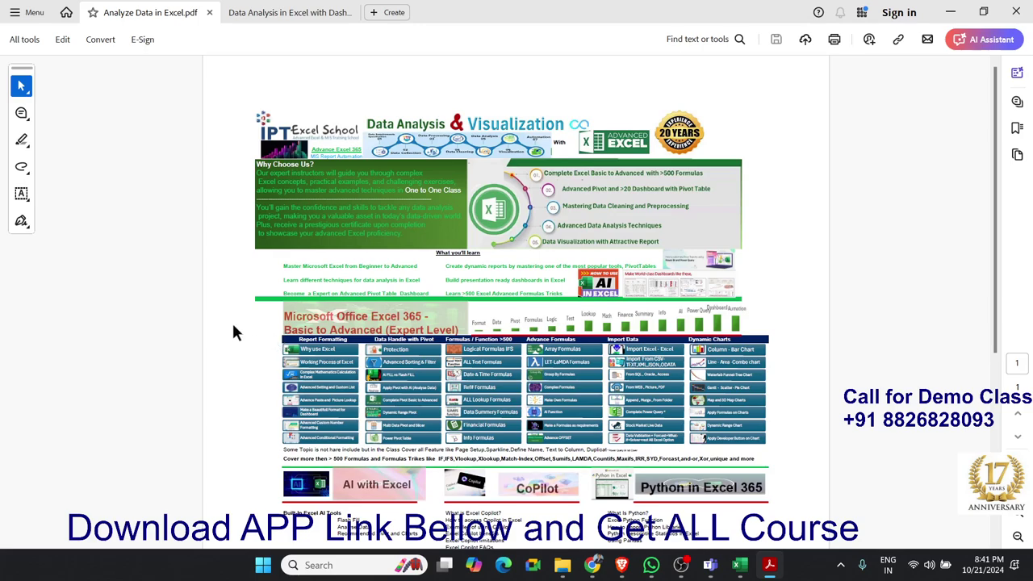
{"action": "scroll", "coordinate": [232, 336], "scroll_direction": "up", "scroll_amount": 2}
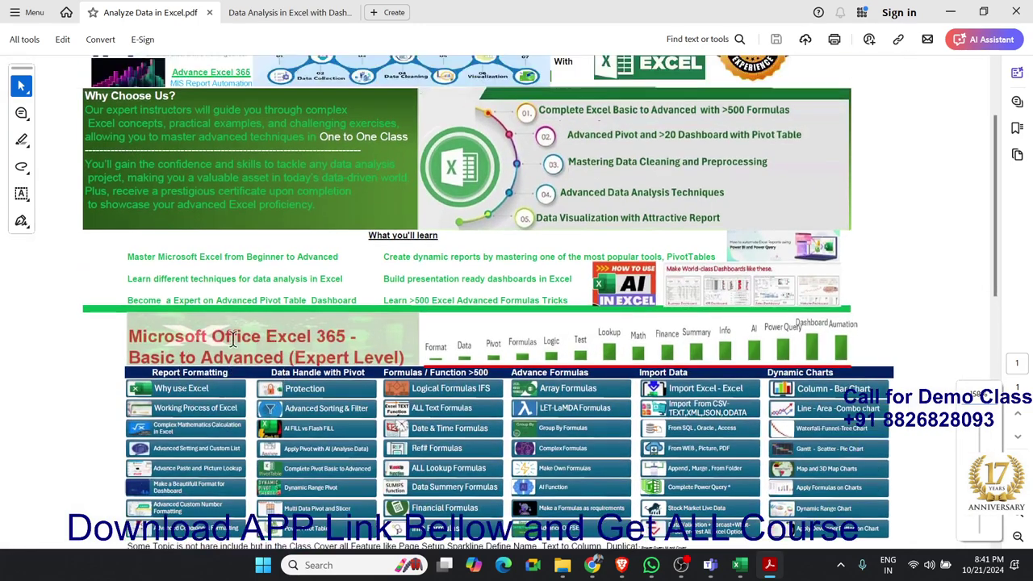
{"action": "scroll", "coordinate": [234, 345], "scroll_direction": "up", "scroll_amount": 1}
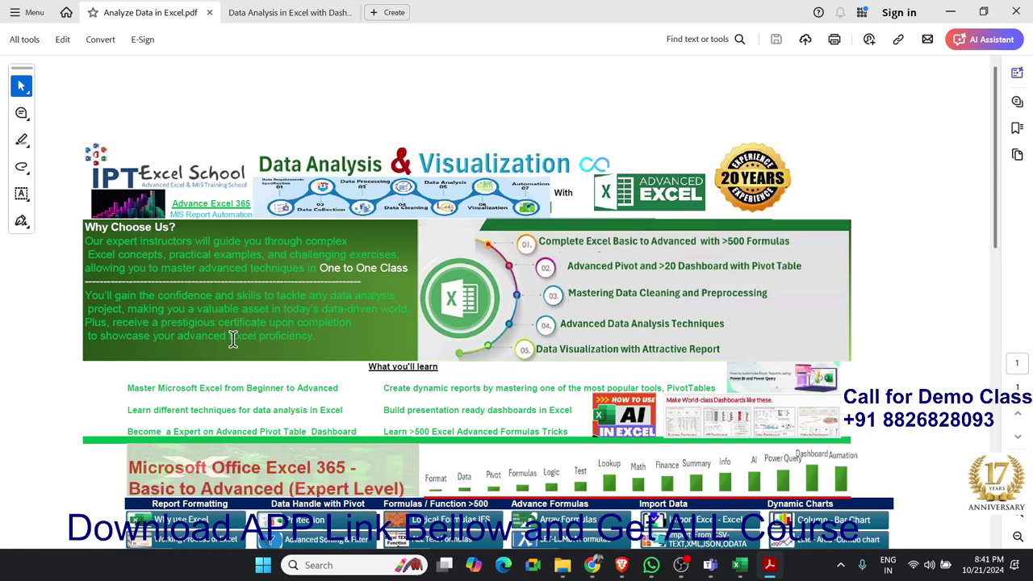
{"action": "left_click", "coordinate": [433, 267]}
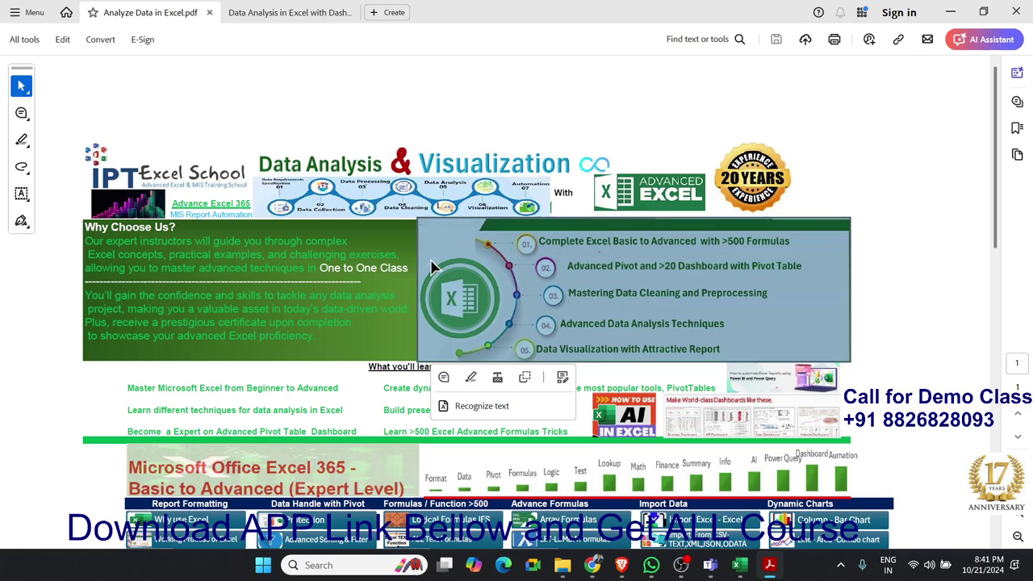
{"action": "key", "text": "Escape"}
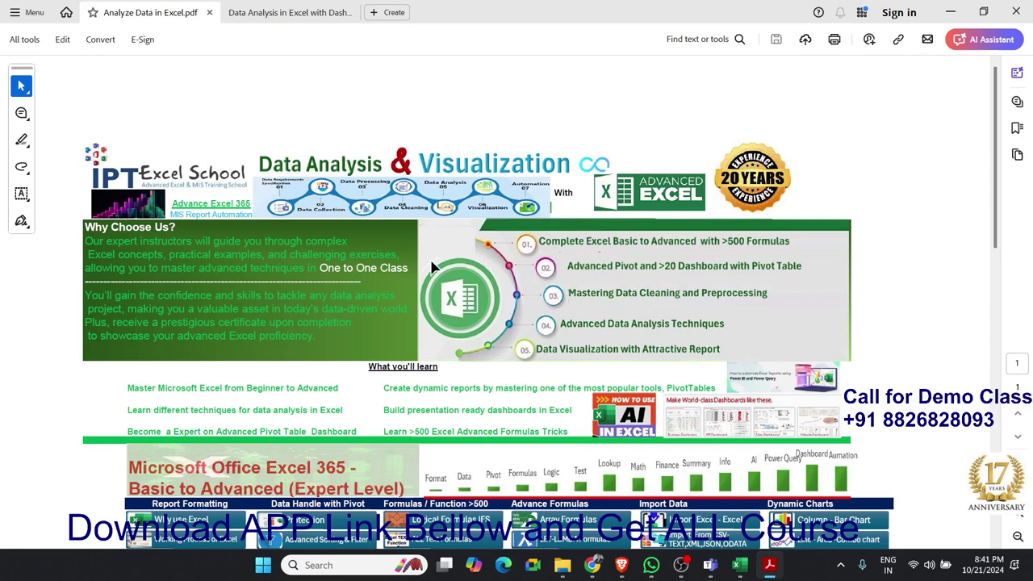
{"action": "left_click", "coordinate": [432, 266]}
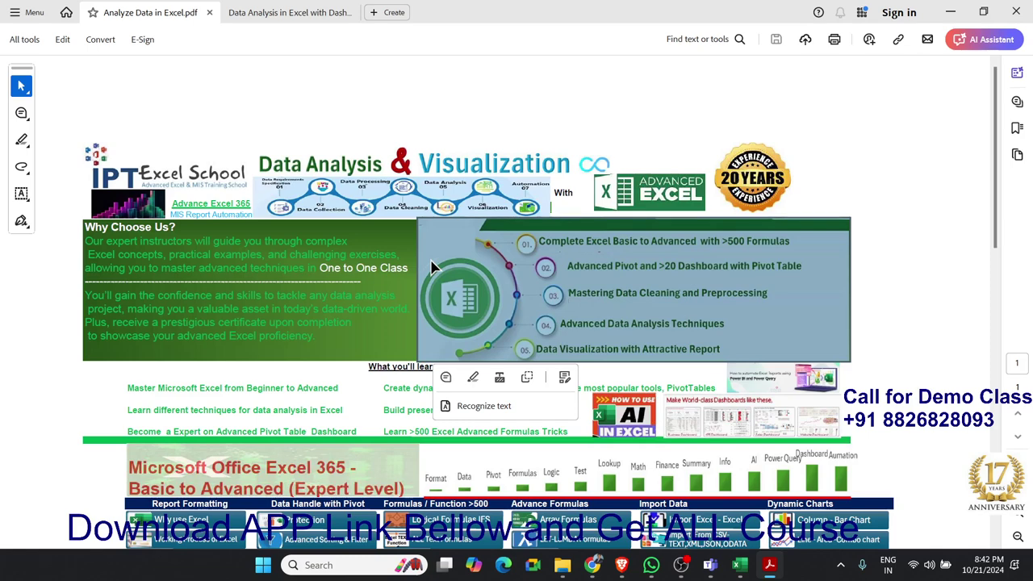
{"action": "key", "text": "Escape"}
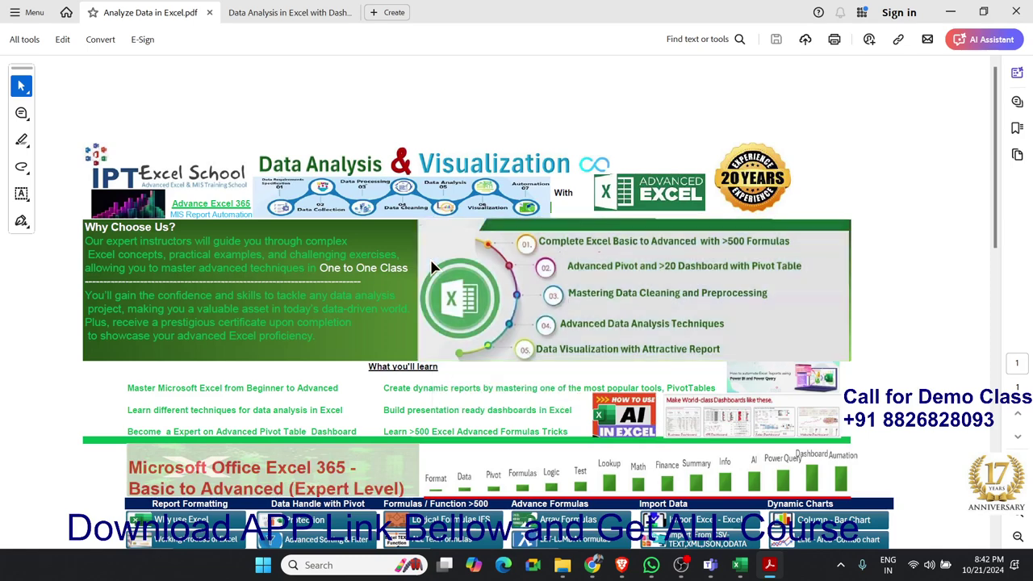